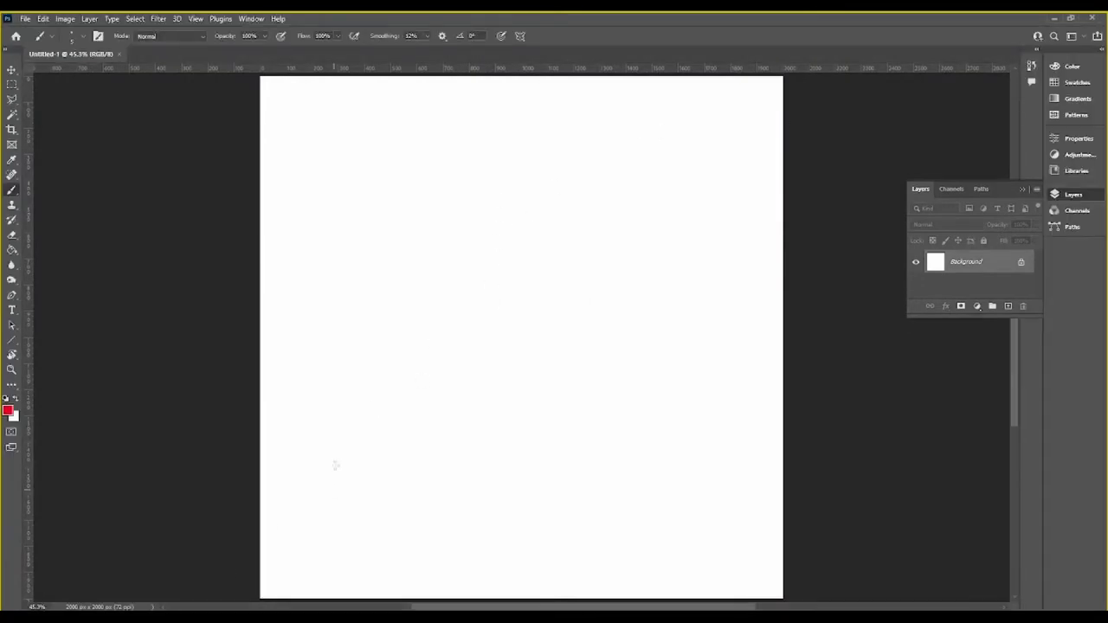
Bring up the IrfanView portrait photo, move it up and left, then close it
click(157, 576)
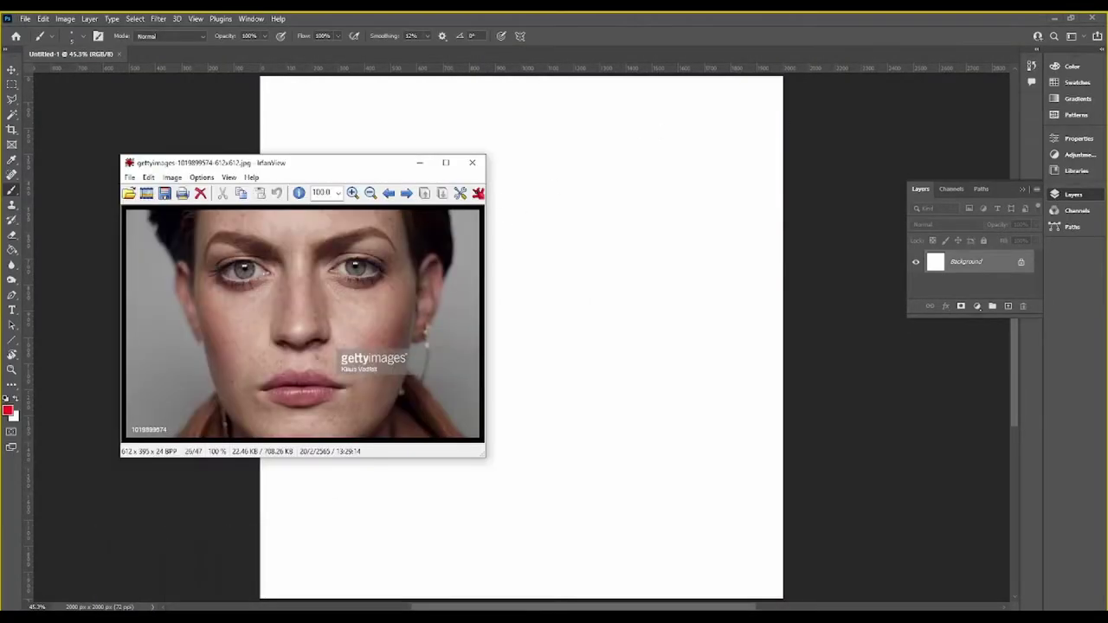
drag(343, 168, 313, 131)
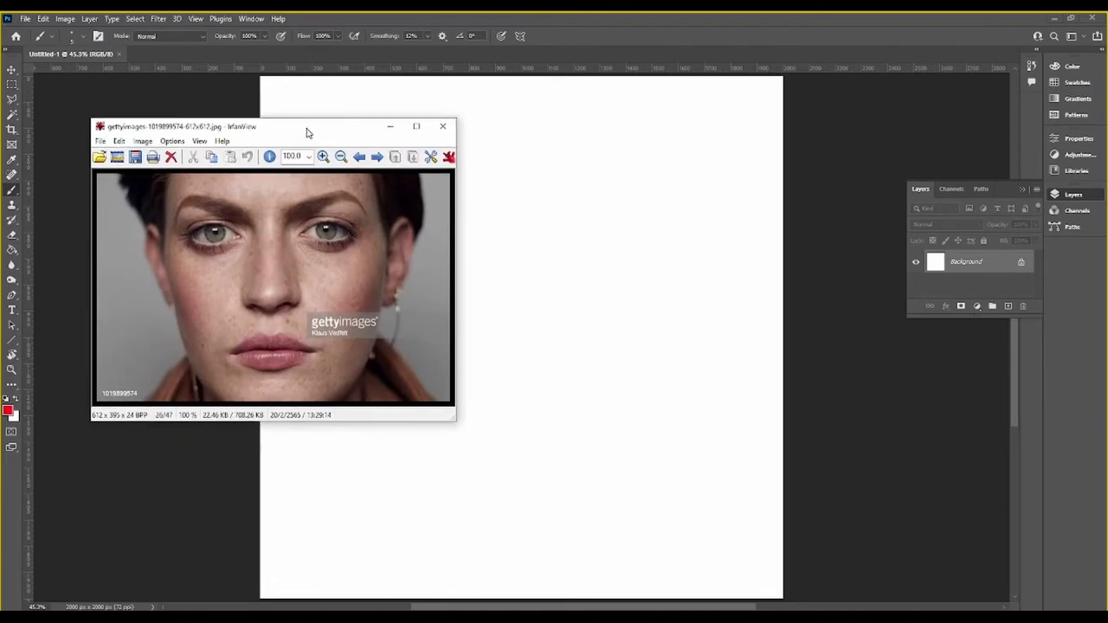
click(444, 128)
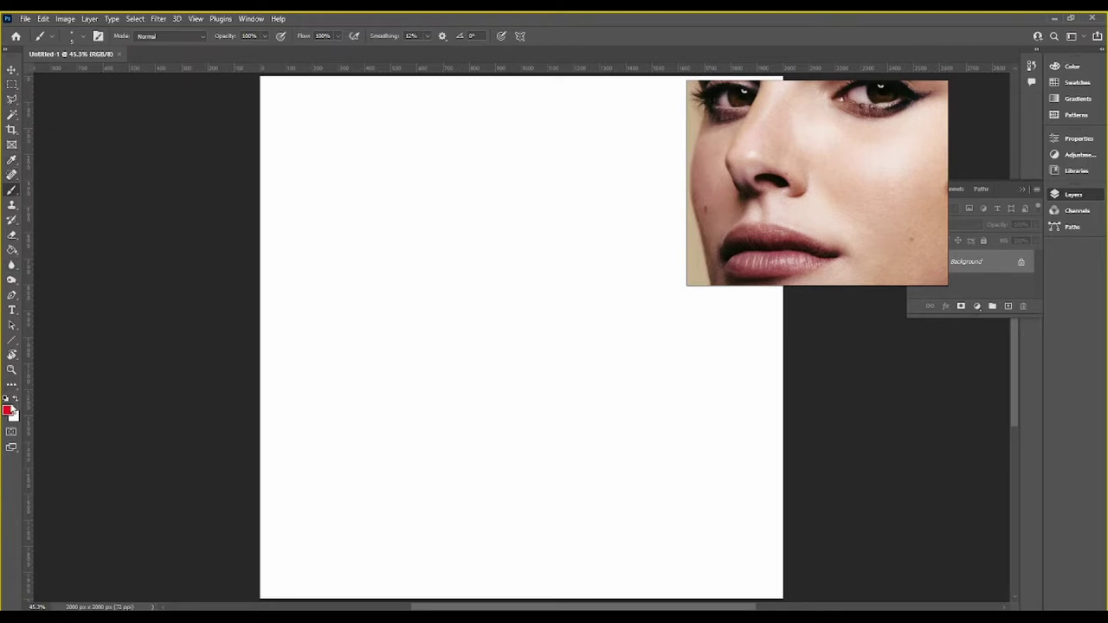
Reset to black and sketch a small head oval with cross guides, neck and torso
click(6, 398)
drag(436, 335, 433, 336)
mouse_move(437, 289)
mouse_down()
mouse_move(435, 343)
mouse_move(450, 313)
mouse_move(443, 351)
mouse_move(409, 351)
mouse_move(419, 402)
mouse_up()
mouse_move(459, 353)
mouse_down()
mouse_move(458, 393)
mouse_move(442, 400)
mouse_up()
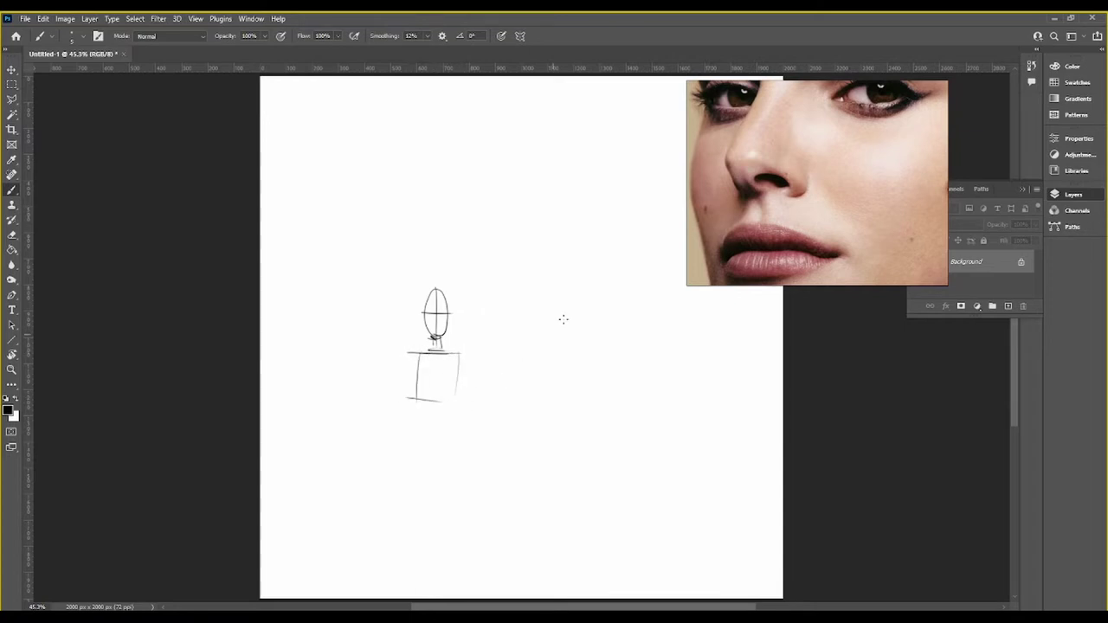
Sketch the face's nose, brow, eyes, cheek and jaw contour, and outline the whole head
mouse_move(535, 301)
mouse_down()
mouse_move(539, 387)
mouse_move(554, 370)
mouse_move(567, 386)
mouse_up()
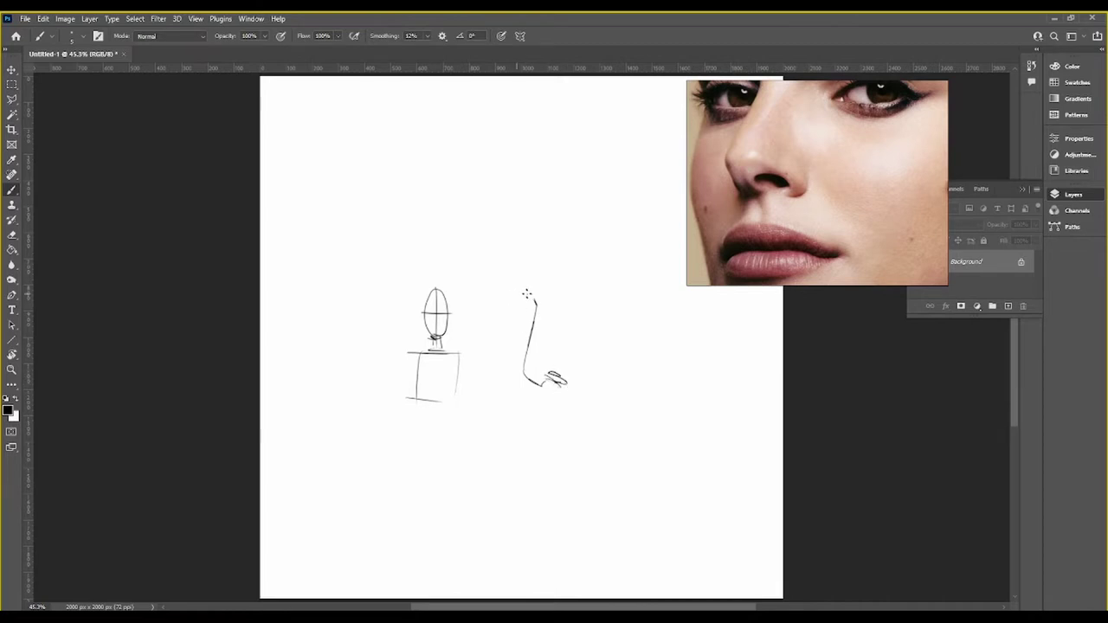
mouse_move(498, 308)
mouse_down()
mouse_move(522, 302)
mouse_move(538, 317)
mouse_move(525, 310)
mouse_move(631, 303)
mouse_up()
drag(590, 320, 638, 319)
drag(563, 297, 551, 322)
drag(573, 378, 603, 412)
drag(525, 379, 514, 393)
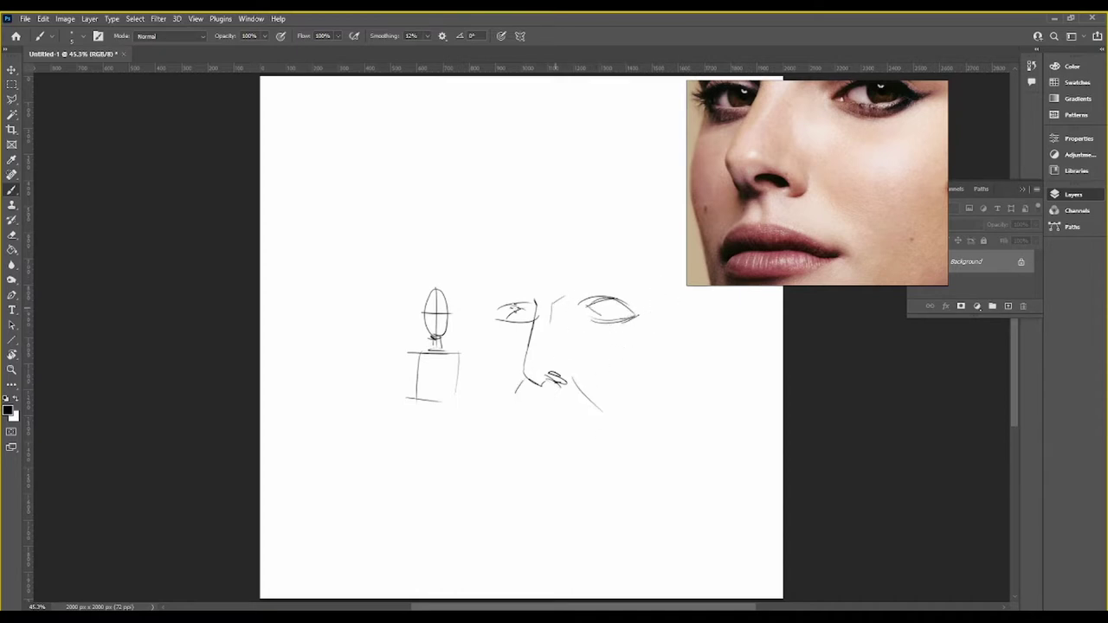
mouse_move(490, 279)
mouse_down()
mouse_move(498, 307)
mouse_move(493, 293)
mouse_move(484, 400)
mouse_move(493, 436)
mouse_up()
drag(484, 379, 511, 464)
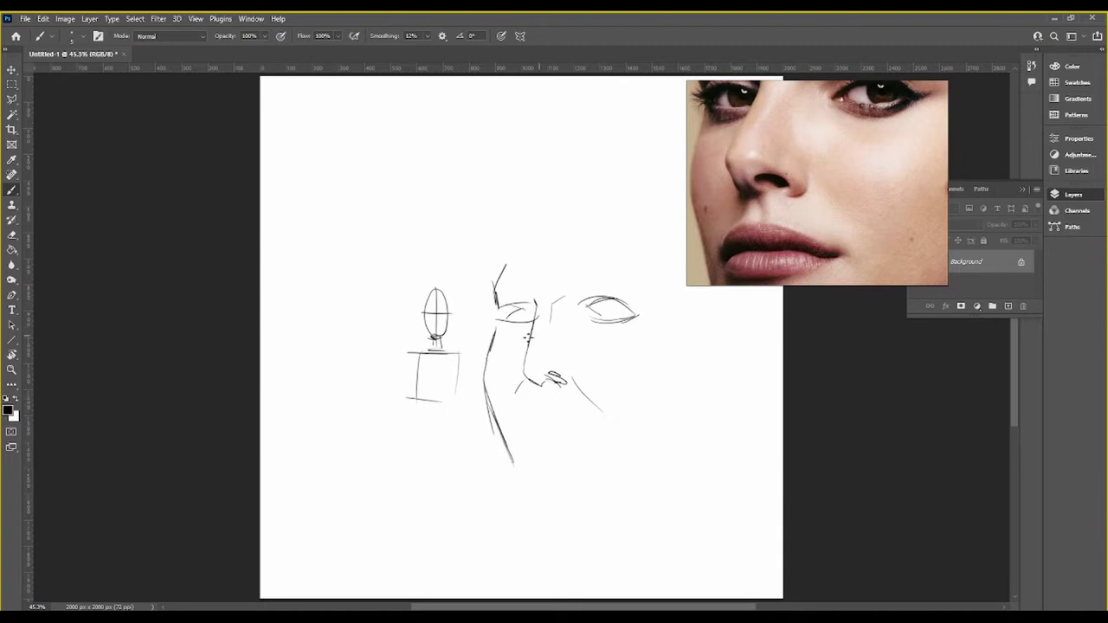
mouse_move(507, 263)
mouse_down()
mouse_move(577, 230)
mouse_move(708, 353)
mouse_move(636, 502)
mouse_move(517, 476)
mouse_move(504, 443)
mouse_up()
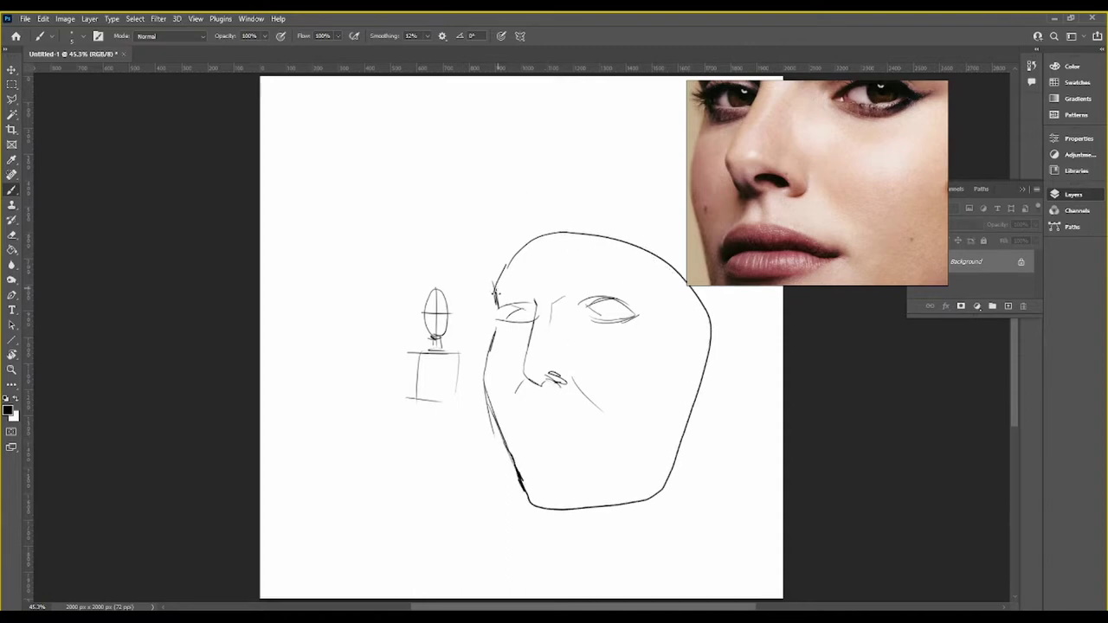
Strengthen the head edge and nose line, and sketch a stroke under the nose and the lower lip
drag(493, 305, 526, 231)
mouse_move(531, 299)
mouse_down()
mouse_move(524, 387)
mouse_move(568, 393)
mouse_move(567, 376)
mouse_up()
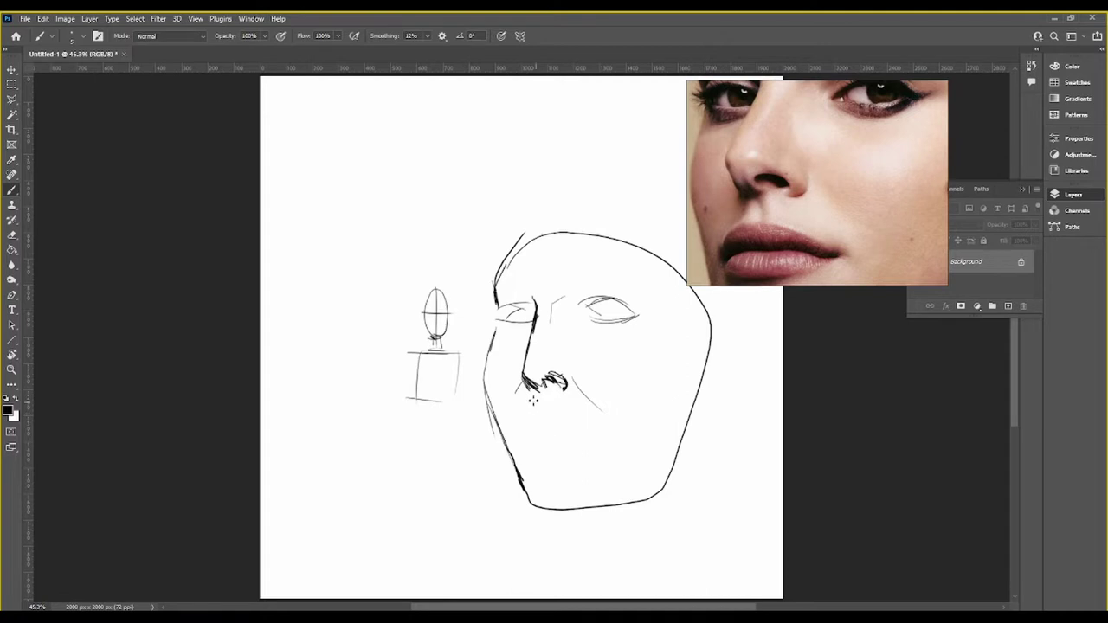
mouse_move(517, 425)
mouse_down()
mouse_move(549, 410)
mouse_move(590, 425)
mouse_up()
mouse_move(517, 429)
mouse_down()
mouse_move(592, 429)
mouse_move(571, 445)
mouse_move(597, 427)
mouse_up()
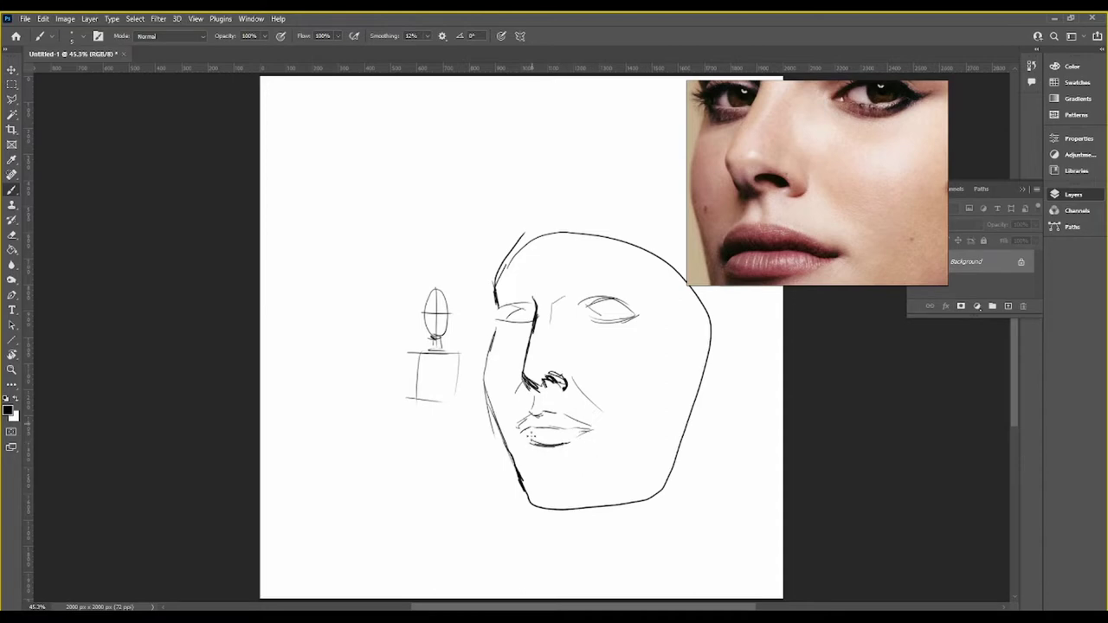
Hatch shading along the lower-left and lower-right jawline and right cheek
mouse_move(499, 421)
mouse_down()
mouse_move(523, 483)
mouse_move(549, 501)
mouse_move(624, 492)
mouse_up()
mouse_move(549, 502)
mouse_down()
mouse_move(597, 493)
mouse_move(652, 448)
mouse_up()
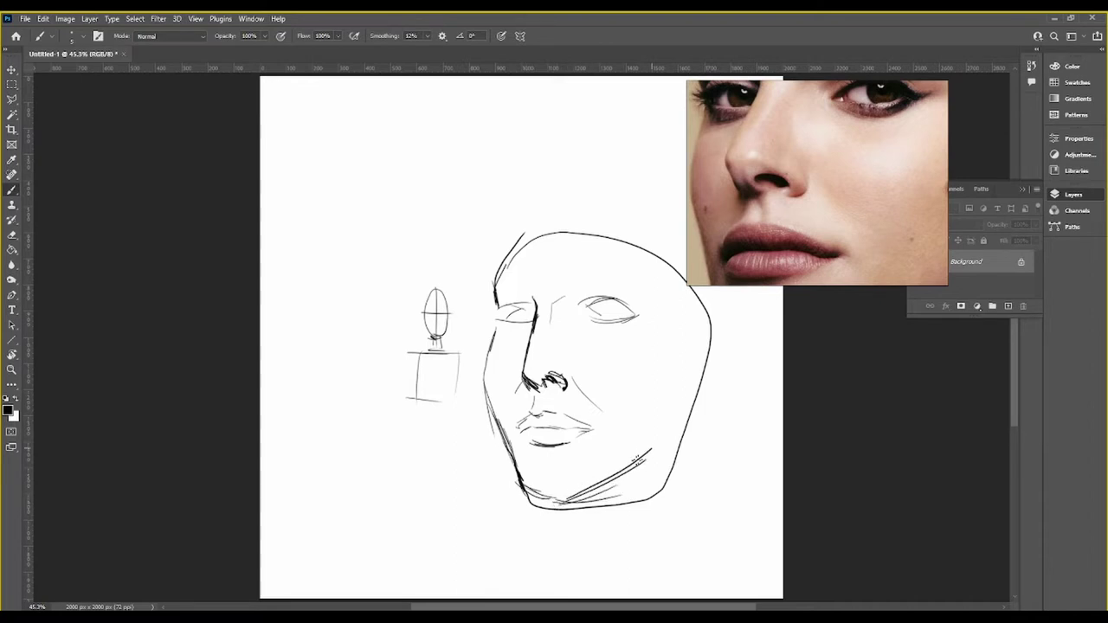
drag(594, 486, 668, 433)
mouse_move(684, 370)
mouse_down()
mouse_move(663, 438)
mouse_move(598, 490)
mouse_up()
mouse_move(656, 431)
mouse_down()
mouse_move(614, 485)
mouse_move(656, 450)
mouse_up()
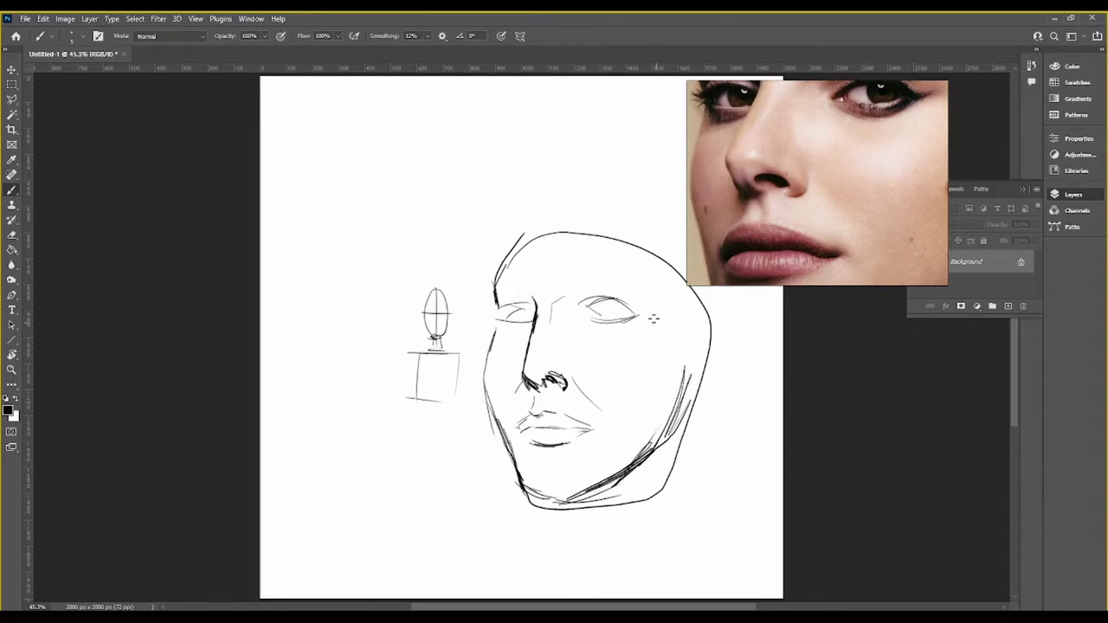
Draw irises and pupils in both eyes
mouse_move(606, 305)
mouse_down()
mouse_move(615, 298)
mouse_move(622, 326)
mouse_move(624, 306)
mouse_move(634, 312)
mouse_up()
mouse_move(522, 324)
mouse_down()
mouse_move(527, 333)
mouse_move(530, 312)
mouse_up()
drag(542, 317, 547, 323)
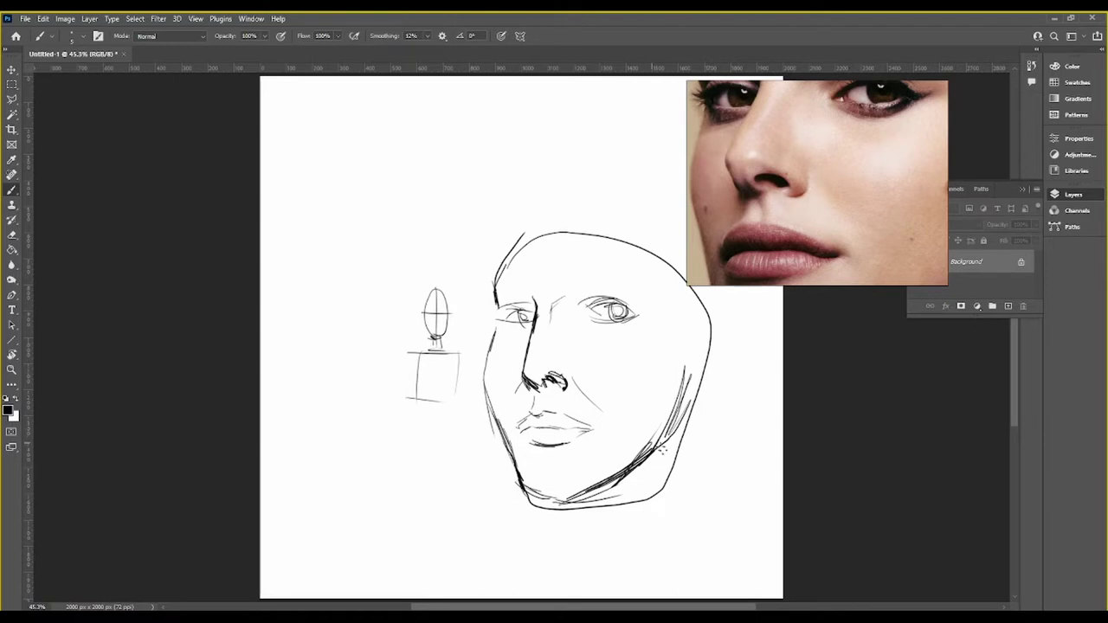
Handwrite numbered notes 2 and 3 beside the jaw and darken one eye's upper lid
mouse_move(670, 454)
mouse_down()
mouse_move(697, 494)
mouse_move(741, 486)
mouse_move(710, 505)
mouse_move(747, 499)
mouse_up()
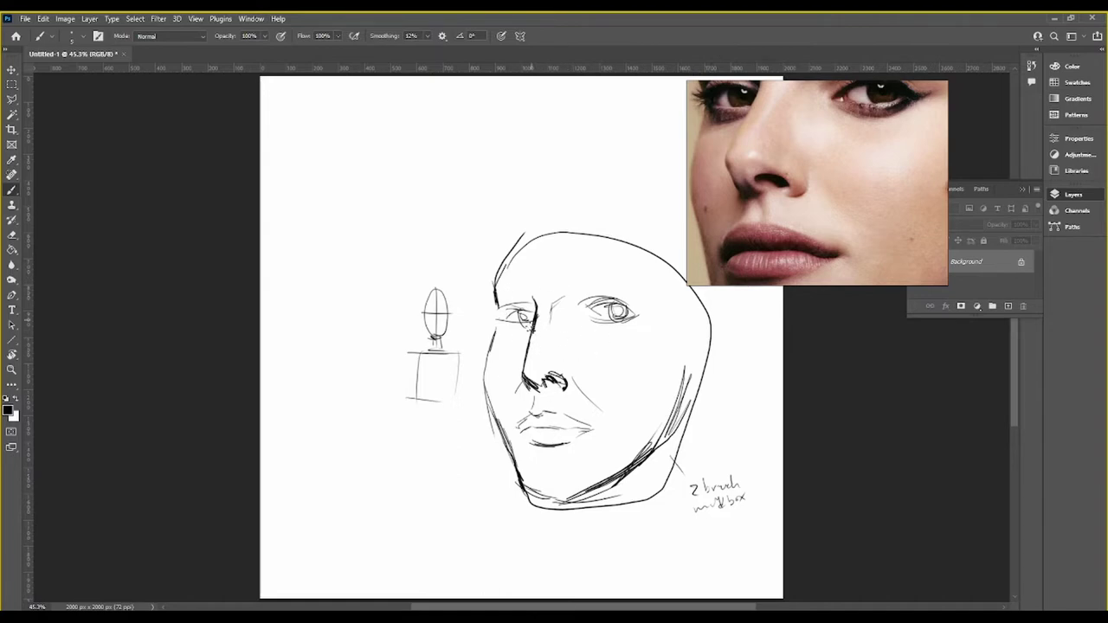
mouse_move(701, 430)
mouse_down()
mouse_move(704, 447)
mouse_move(745, 426)
mouse_up()
drag(751, 426, 762, 421)
drag(586, 310, 624, 302)
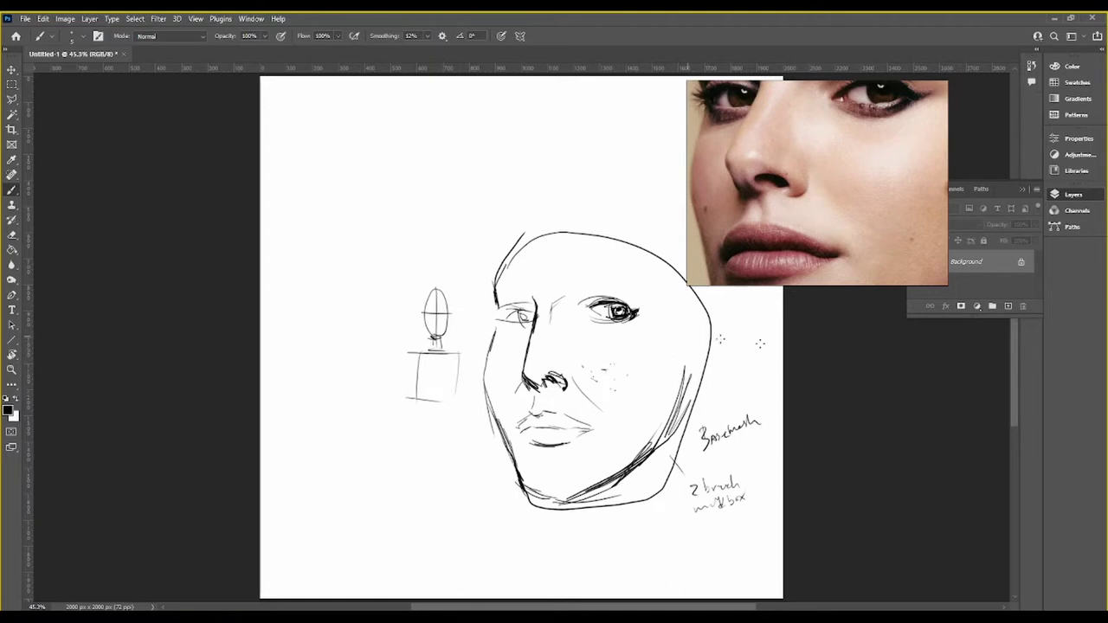
On a new layer, paint a mid-grey patch along the forehead edge with a larger brush
click(1008, 306)
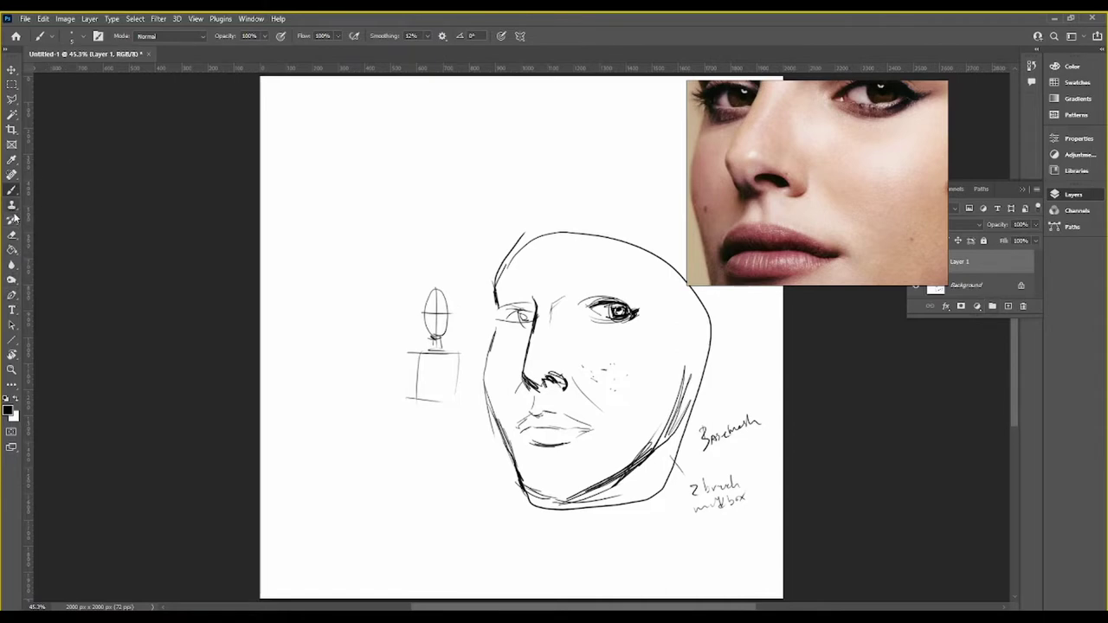
click(9, 409)
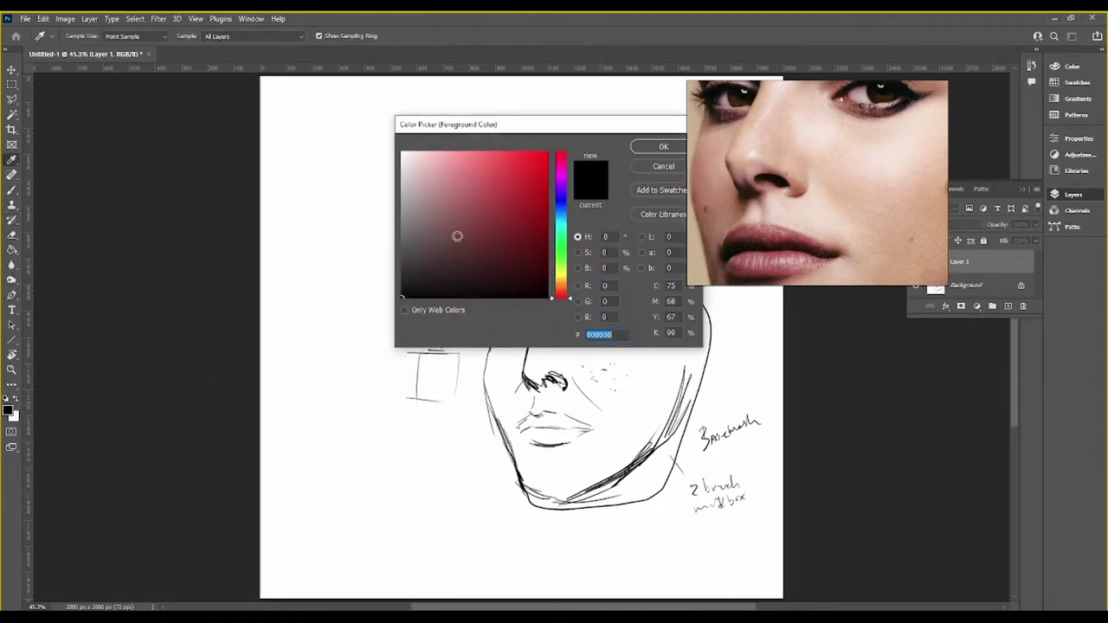
mouse_move(458, 236)
mouse_down()
mouse_move(377, 233)
mouse_move(372, 209)
mouse_up()
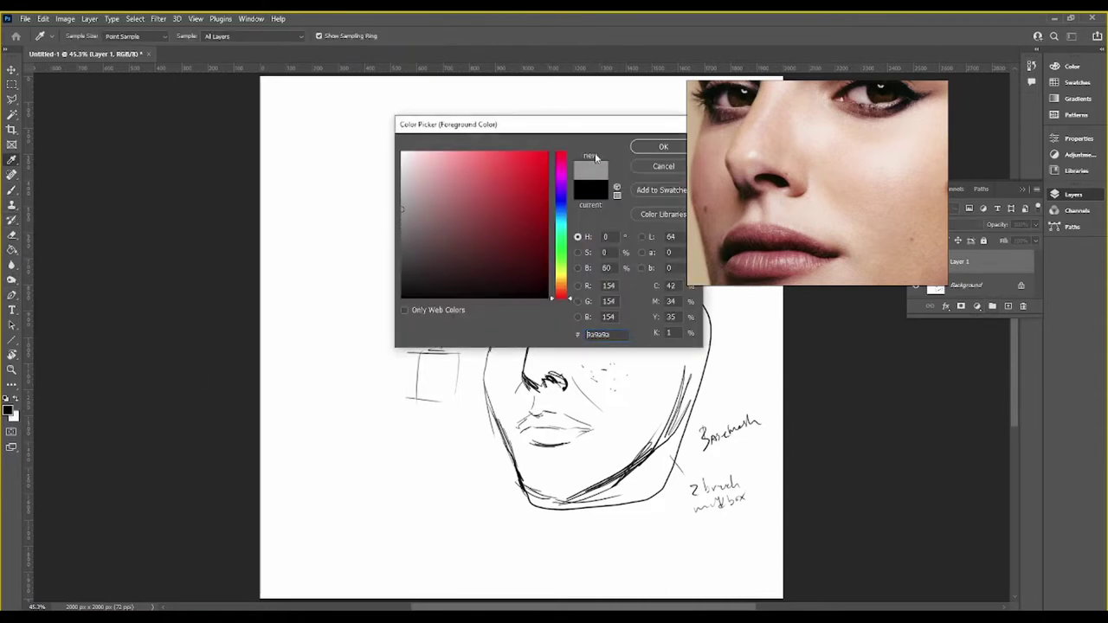
click(641, 149)
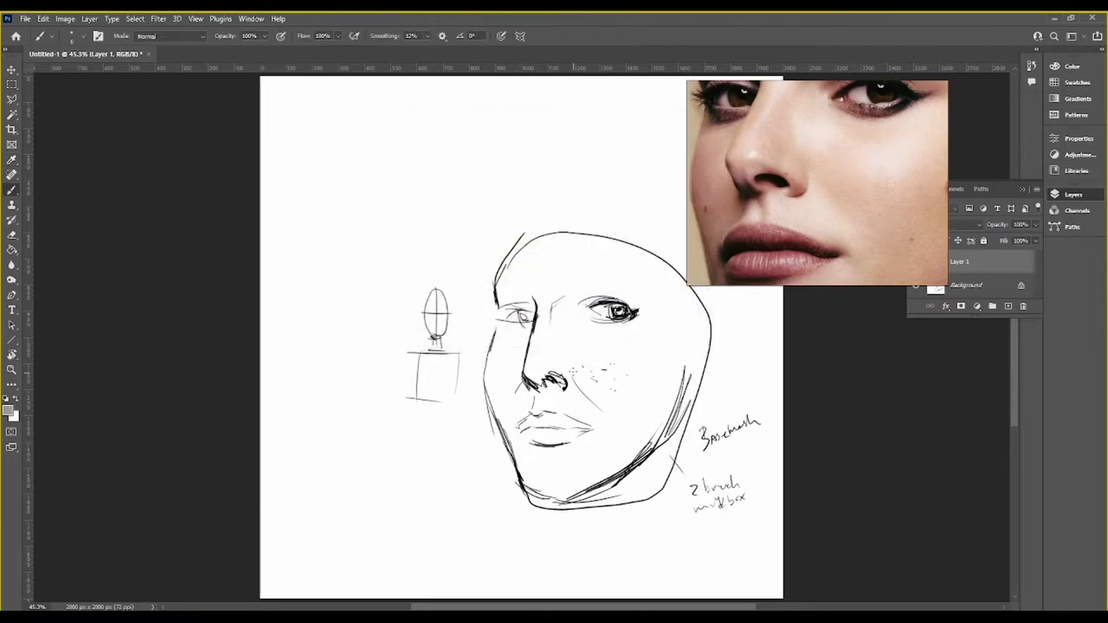
key(bracketright)
key(bracketright)
key(bracketright)
drag(497, 287, 562, 237)
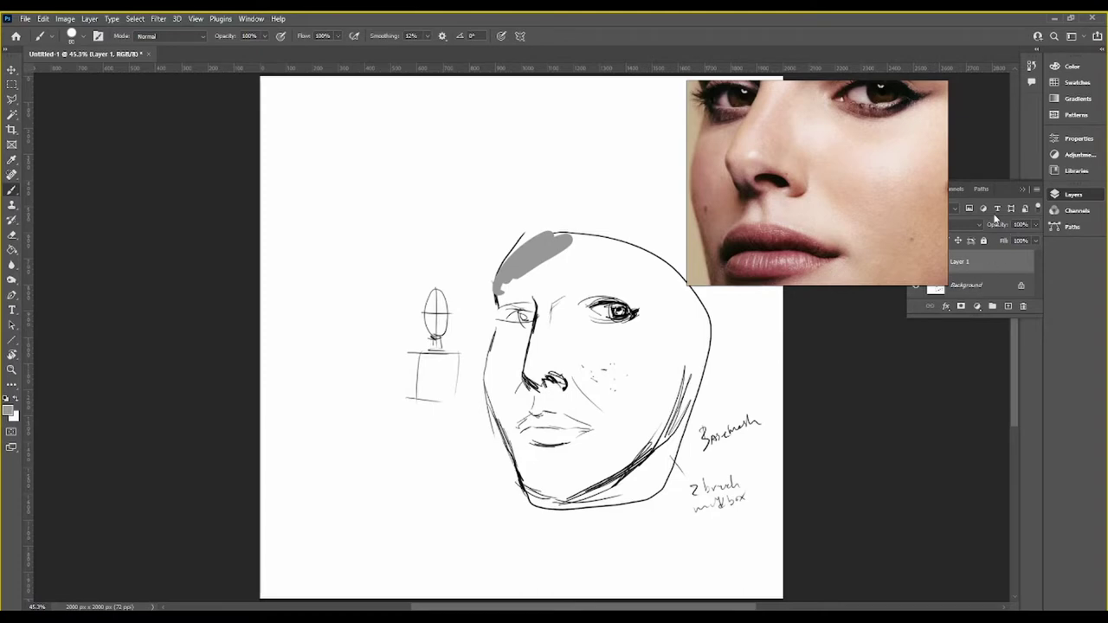
Convert the Background sketch into a regular layer and set its blending to Multiply
click(976, 226)
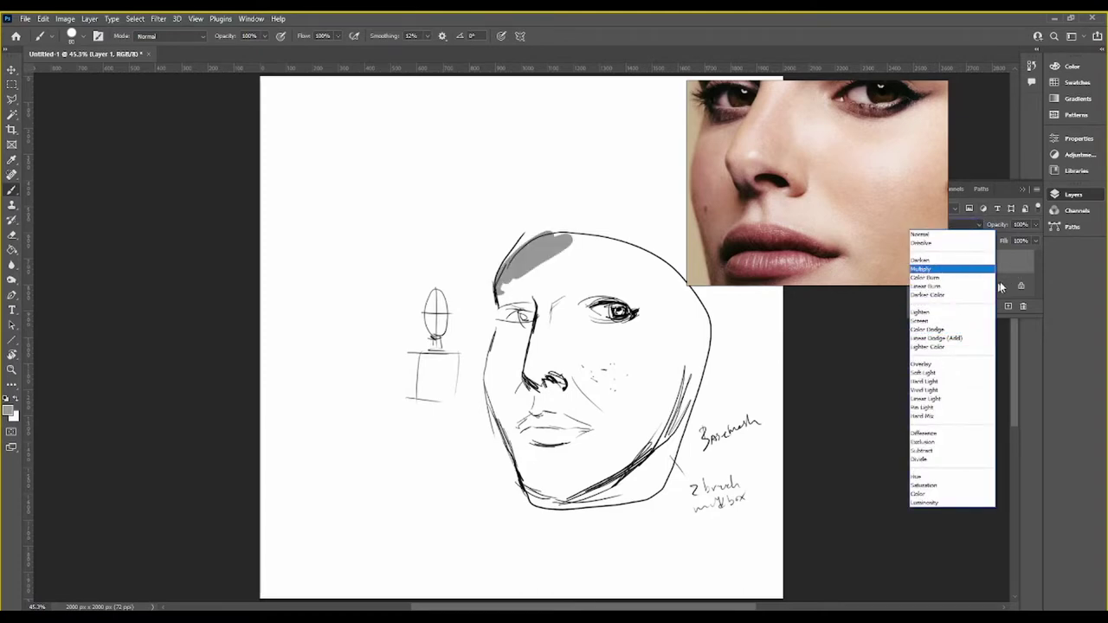
click(1001, 289)
double_click(992, 291)
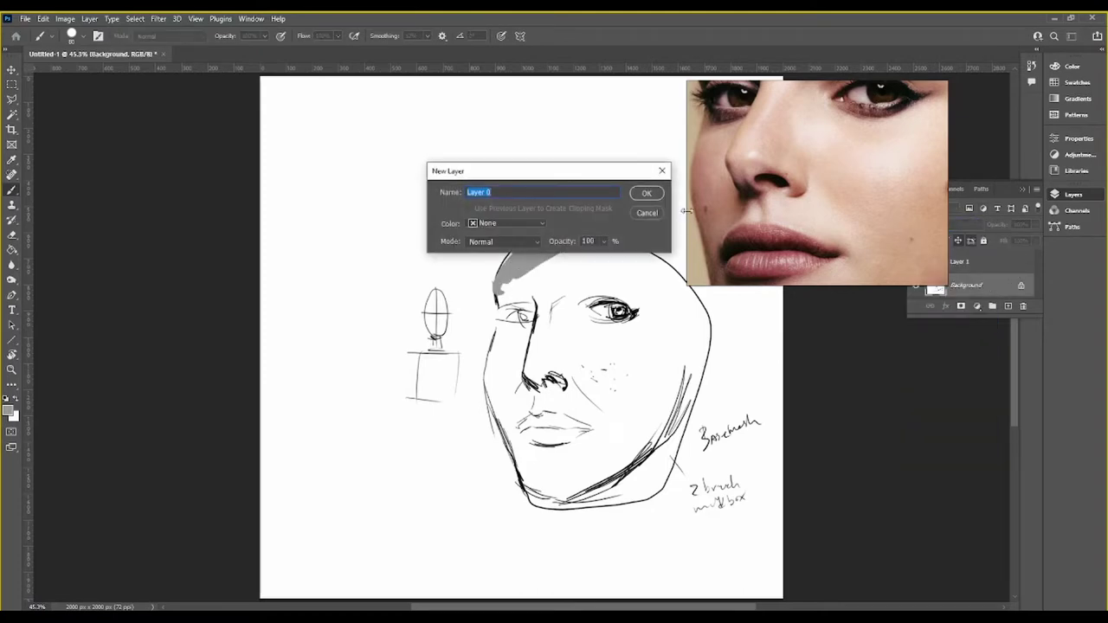
click(657, 193)
click(988, 261)
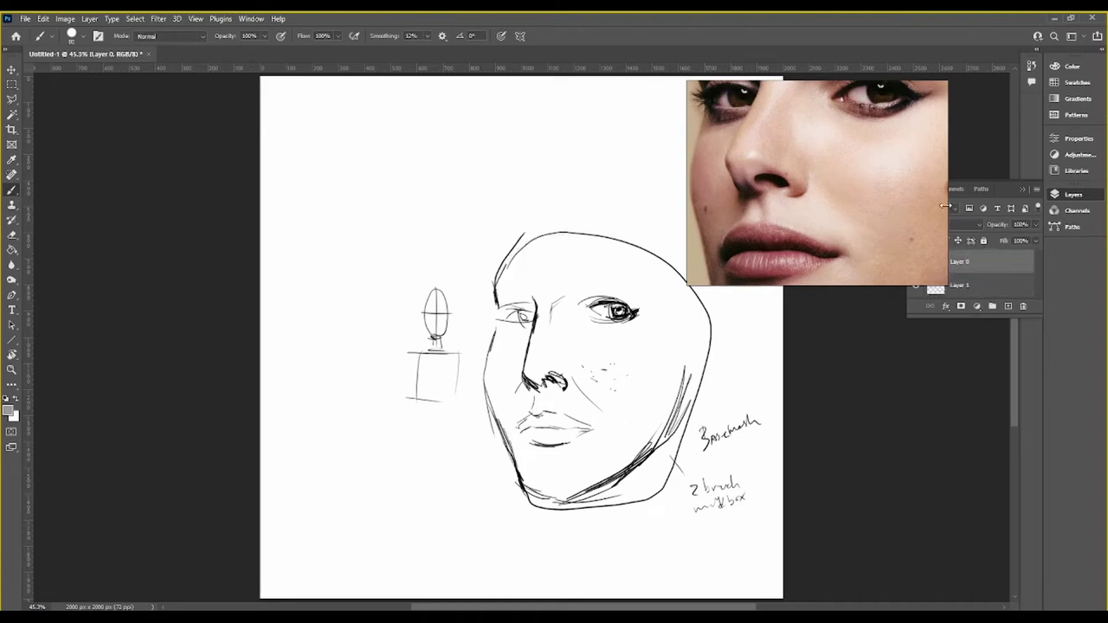
click(975, 226)
click(923, 269)
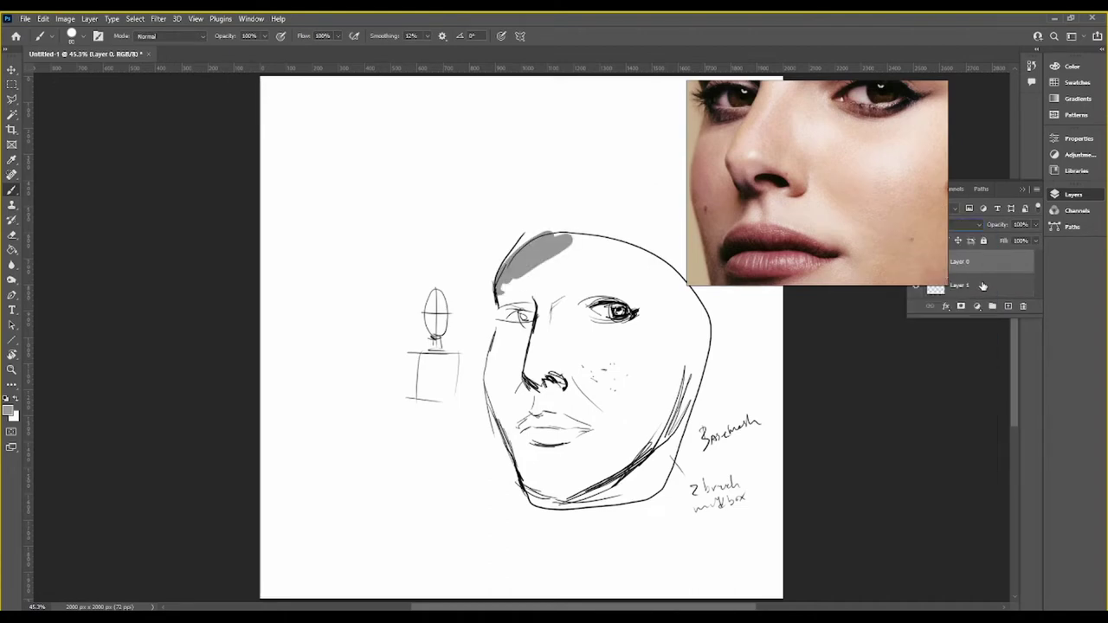
Enlarge the brush and paint flat grey over the forehead, upper face and cheeks
mouse_move(491, 293)
mouse_down()
mouse_move(593, 242)
mouse_move(506, 295)
mouse_move(485, 389)
mouse_move(511, 433)
mouse_move(518, 384)
mouse_move(520, 472)
mouse_move(554, 390)
mouse_move(585, 407)
mouse_move(597, 459)
mouse_move(537, 489)
mouse_move(675, 420)
mouse_move(650, 373)
mouse_up()
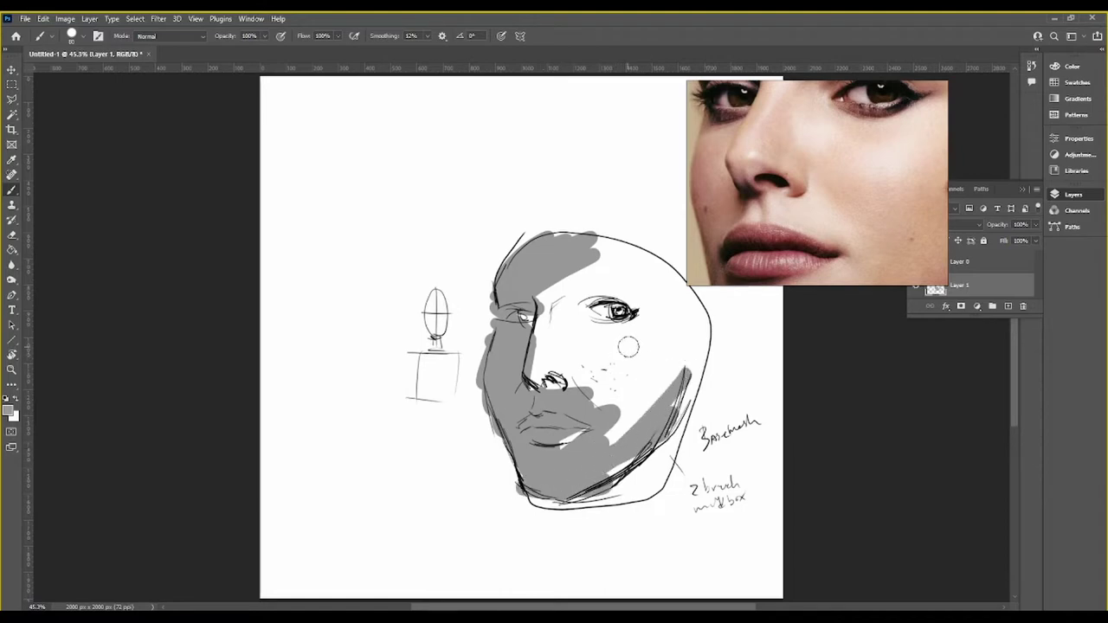
key(bracketright)
key(bracketright)
key(bracketright)
mouse_move(606, 294)
mouse_down()
mouse_move(641, 251)
mouse_move(498, 346)
mouse_move(623, 394)
mouse_move(693, 329)
mouse_move(615, 220)
mouse_move(520, 251)
mouse_up()
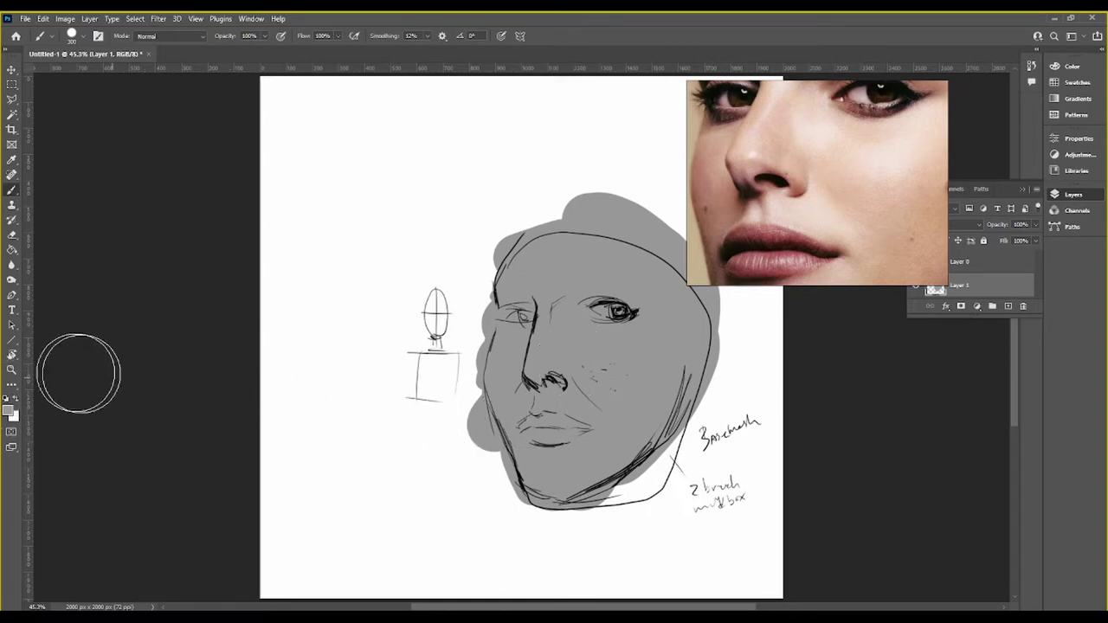
Switch to white with a smaller brush and dab highlight specks on the cheek
click(16, 398)
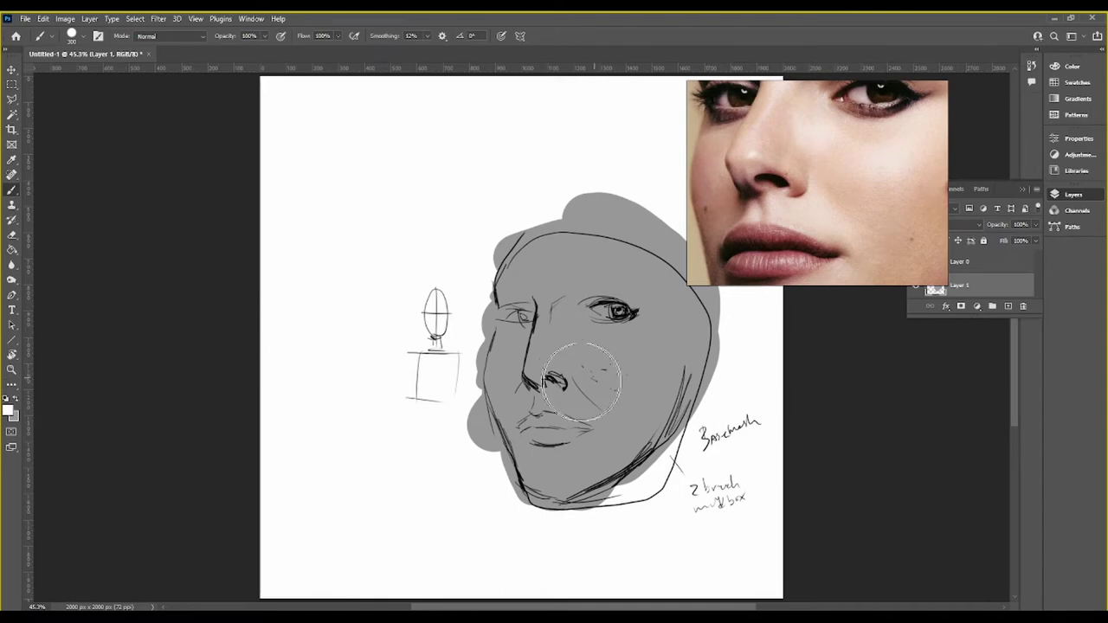
key(bracketleft)
key(bracketleft)
key(bracketleft)
click(596, 370)
click(586, 366)
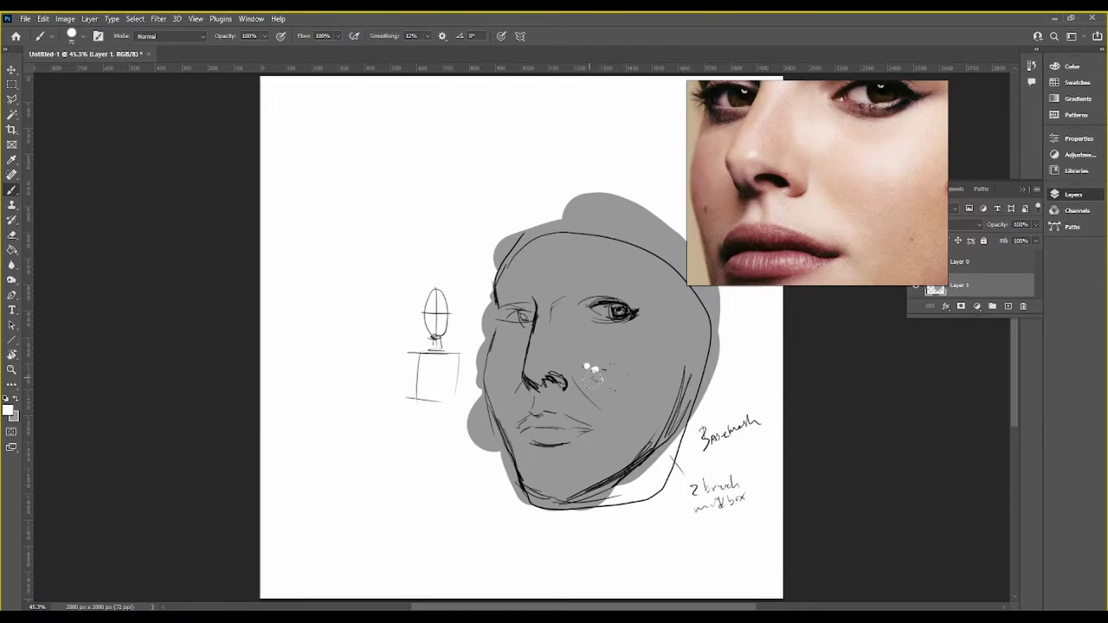
click(611, 377)
Dab black freckles across the right cheek and draw the lower and closed eyelid lines
click(11, 397)
click(594, 369)
click(619, 375)
click(616, 392)
click(628, 422)
click(621, 406)
click(629, 402)
drag(589, 320, 625, 330)
drag(500, 324, 528, 328)
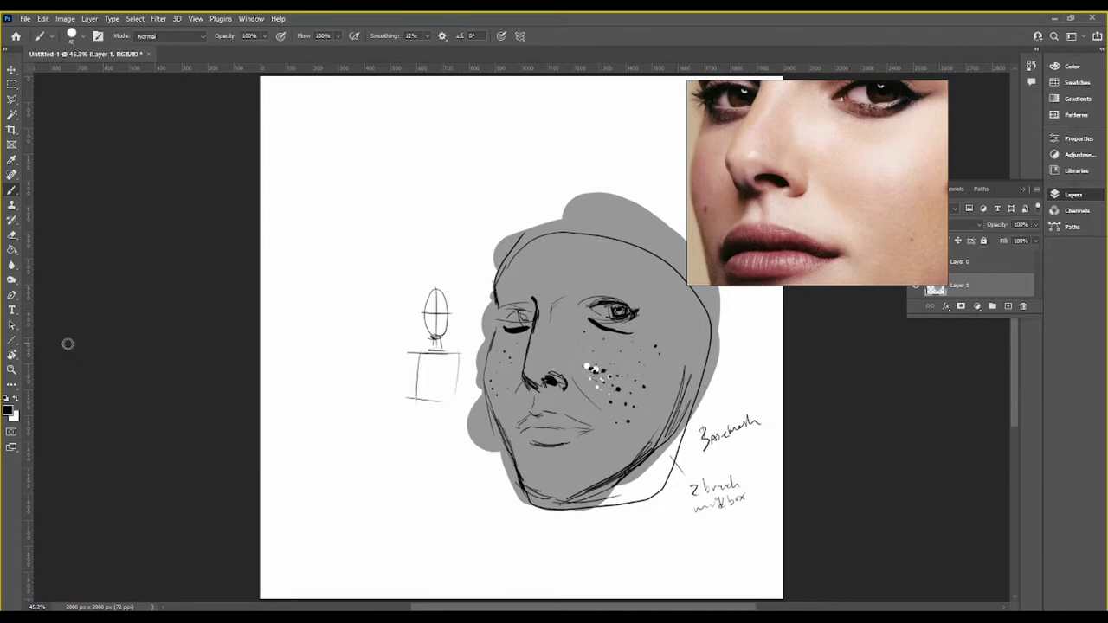
Set white at 18% brush flow and add soft highlights over the cheek freckles
click(15, 399)
click(338, 36)
drag(341, 49, 294, 48)
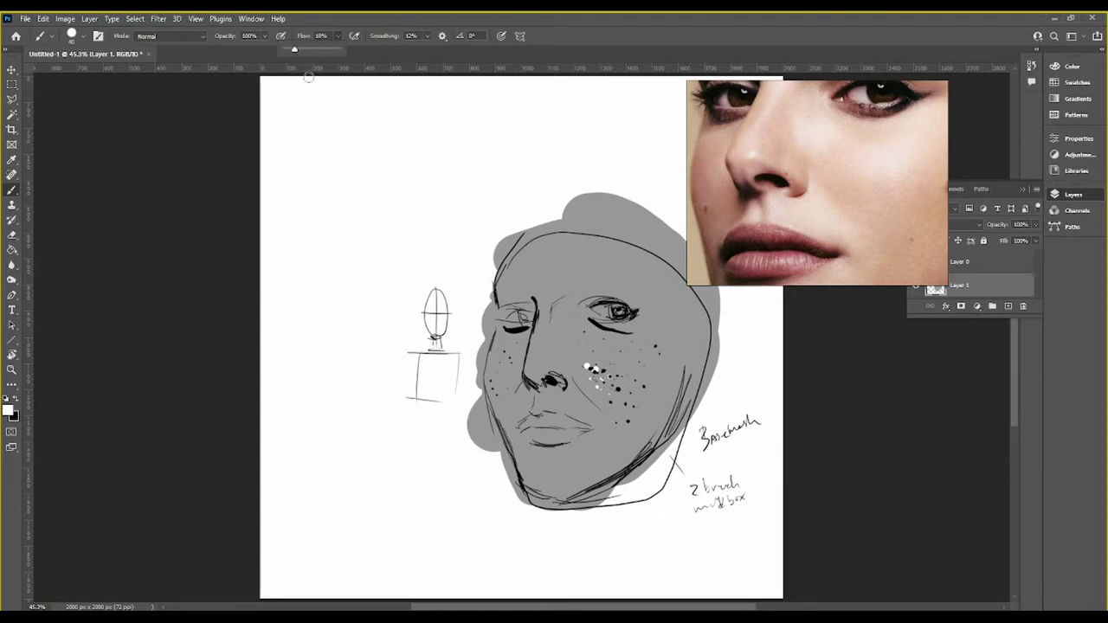
click(586, 355)
drag(580, 357, 599, 369)
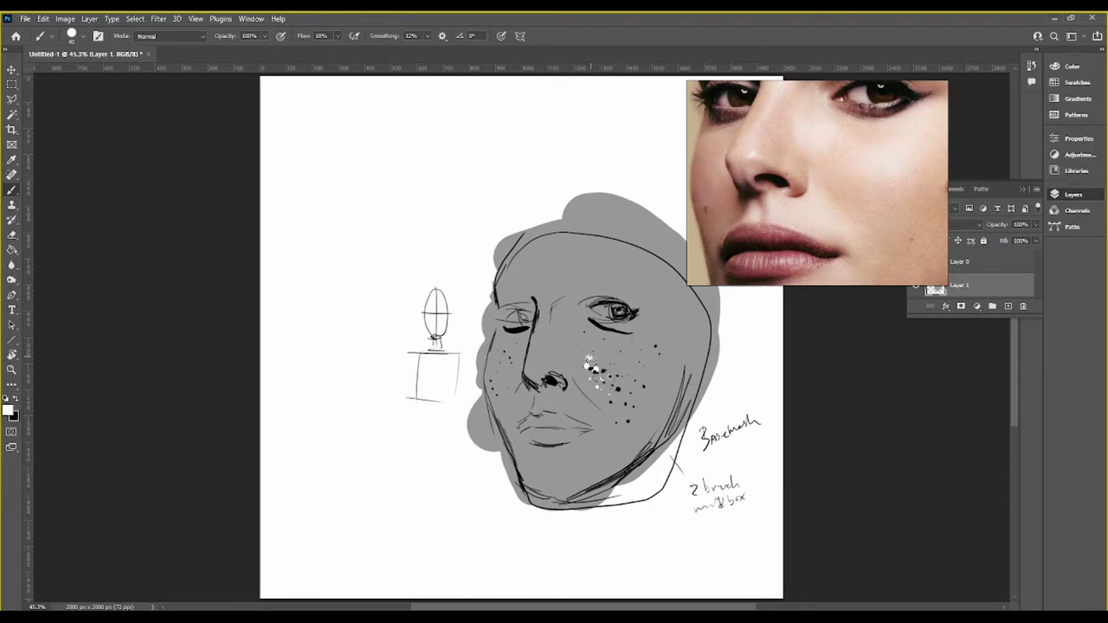
click(600, 361)
Highlight the nose bridge, nostril and upper lip in white, and mark below the right eye
mouse_move(535, 366)
mouse_down()
mouse_move(525, 371)
mouse_move(540, 348)
mouse_up()
mouse_move(556, 391)
mouse_down()
mouse_move(547, 377)
mouse_move(563, 381)
mouse_up()
mouse_move(530, 417)
mouse_down()
mouse_move(543, 437)
mouse_move(570, 436)
mouse_up()
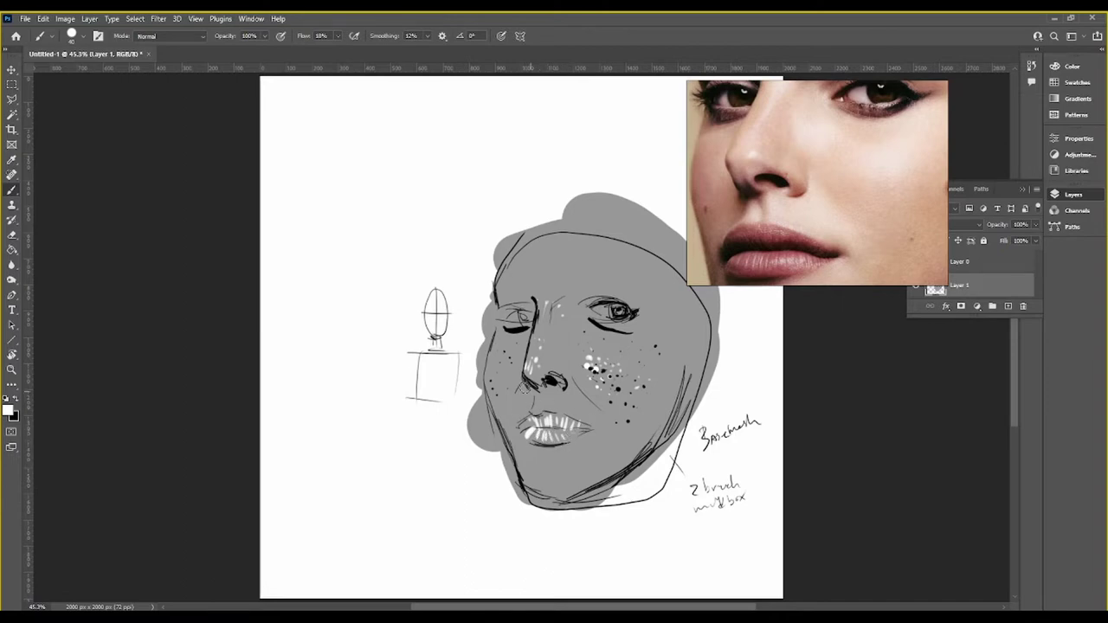
drag(540, 402, 542, 411)
drag(617, 320, 605, 332)
On a new layer in black, sketch a circled pore diagram with a central blob
click(16, 398)
click(1006, 303)
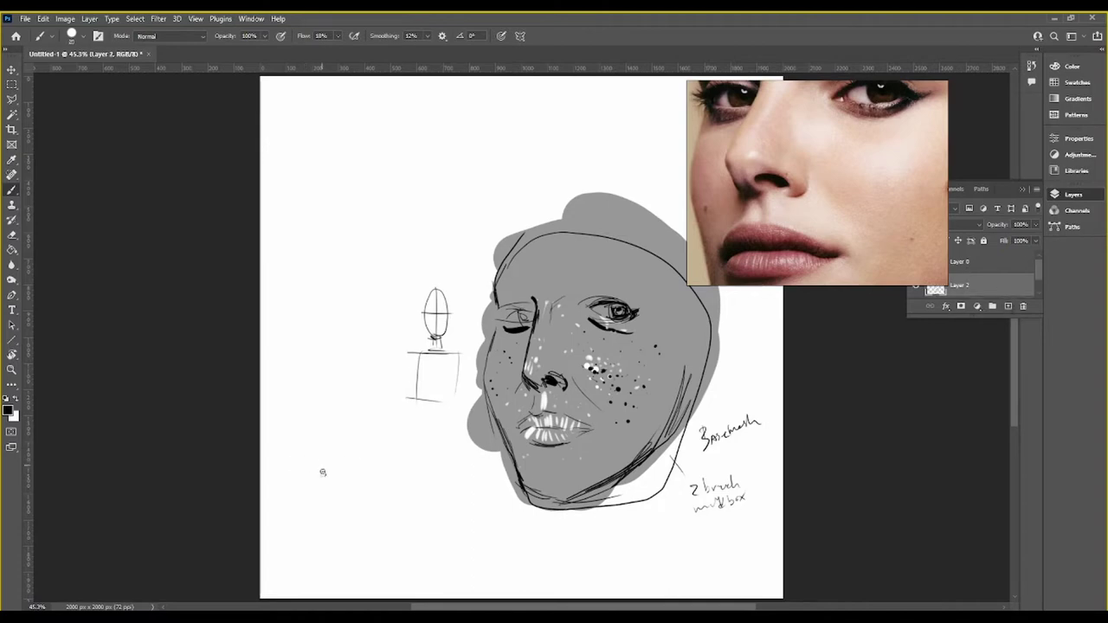
mouse_move(320, 459)
mouse_down()
mouse_move(325, 474)
mouse_move(368, 452)
mouse_up()
mouse_move(293, 397)
mouse_down()
mouse_move(351, 342)
mouse_move(342, 395)
mouse_up()
click(315, 373)
drag(312, 374, 314, 372)
drag(278, 401, 282, 407)
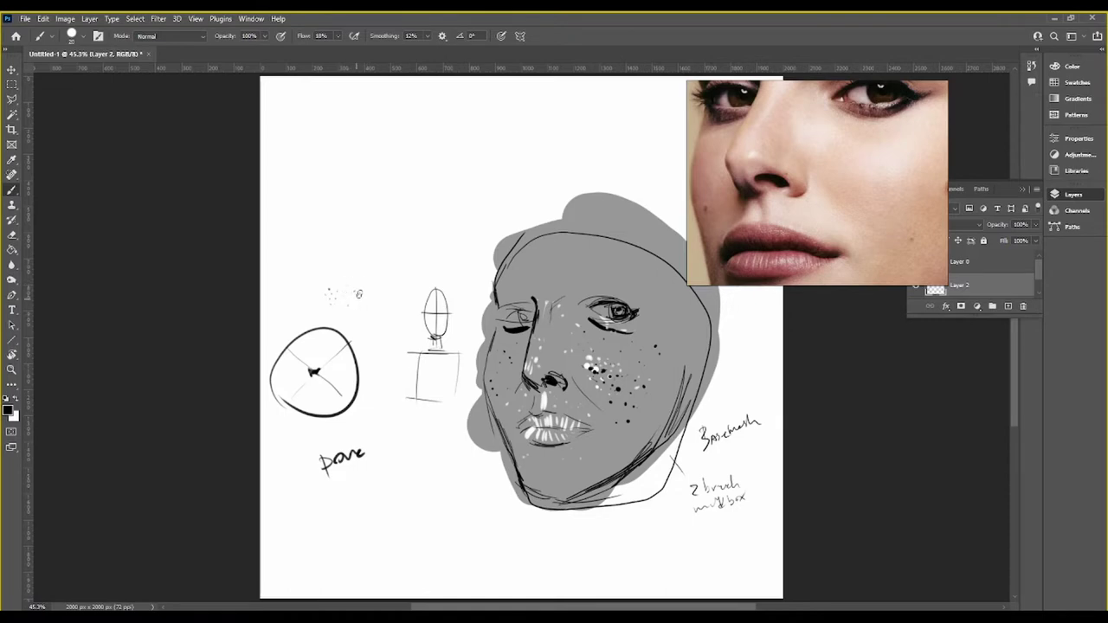
Handwrite a circled 'Displace' note with a pointer, linked to 'Zbrush' and 'High/Low'
drag(370, 281, 367, 295)
mouse_move(451, 477)
mouse_down()
mouse_move(348, 546)
mouse_move(419, 541)
mouse_up()
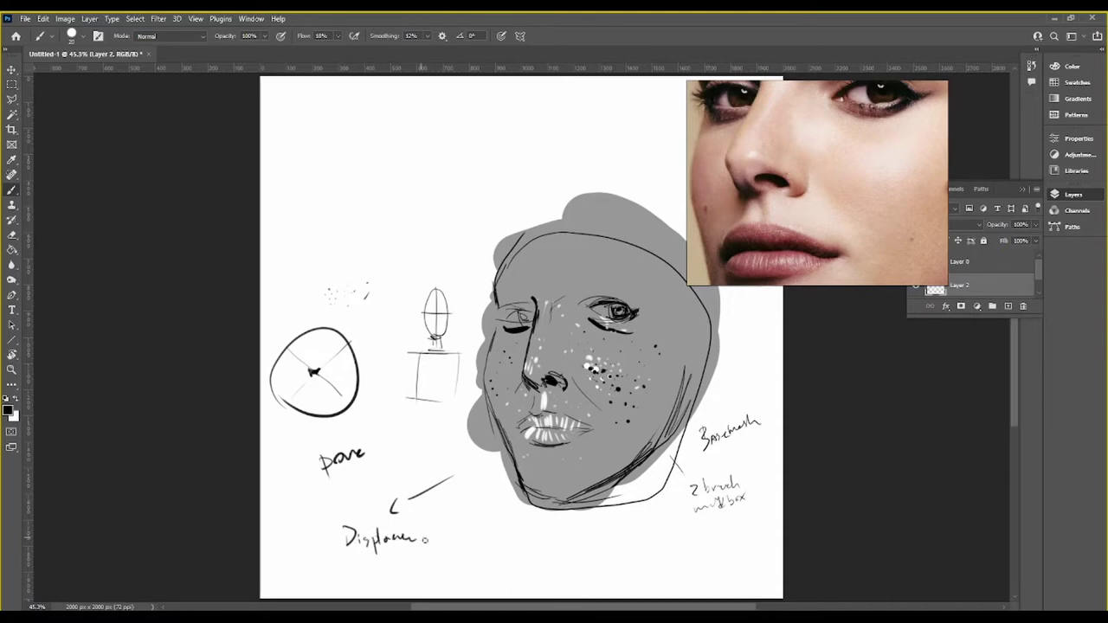
mouse_move(364, 514)
mouse_down()
mouse_move(464, 537)
mouse_move(454, 543)
mouse_move(444, 527)
mouse_move(476, 526)
mouse_up()
mouse_move(448, 489)
mouse_down()
mouse_move(460, 502)
mouse_move(485, 499)
mouse_move(482, 451)
mouse_move(494, 458)
mouse_up()
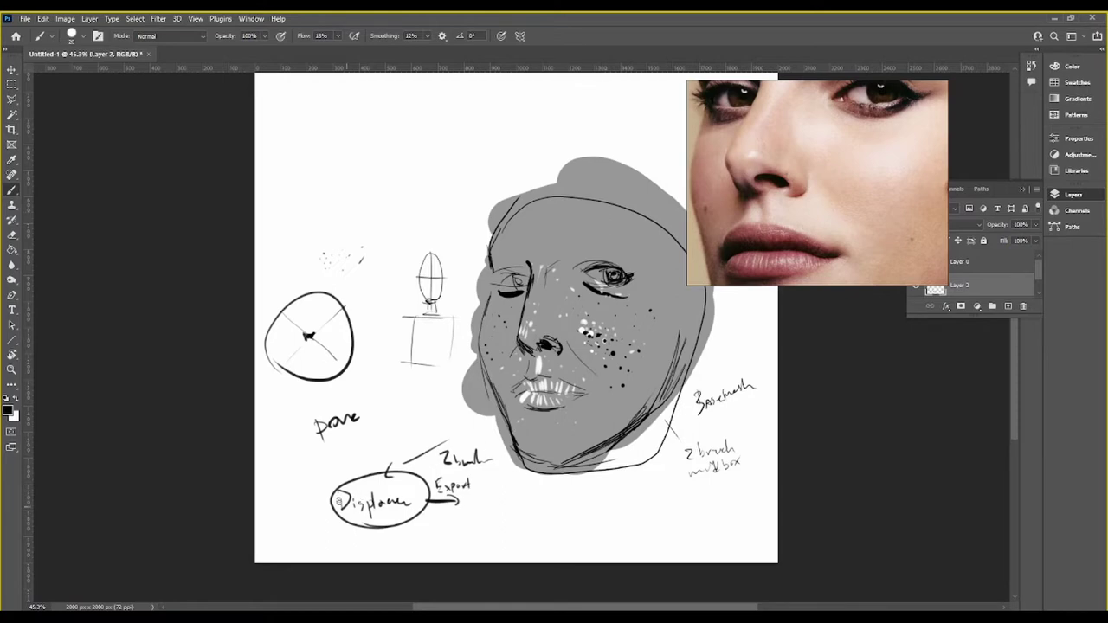
mouse_move(303, 469)
mouse_down()
mouse_move(303, 487)
mouse_move(313, 483)
mouse_up()
mouse_move(317, 473)
mouse_down()
mouse_move(329, 486)
mouse_move(370, 463)
mouse_up()
mouse_move(372, 455)
mouse_down()
mouse_move(403, 448)
mouse_move(411, 458)
mouse_up()
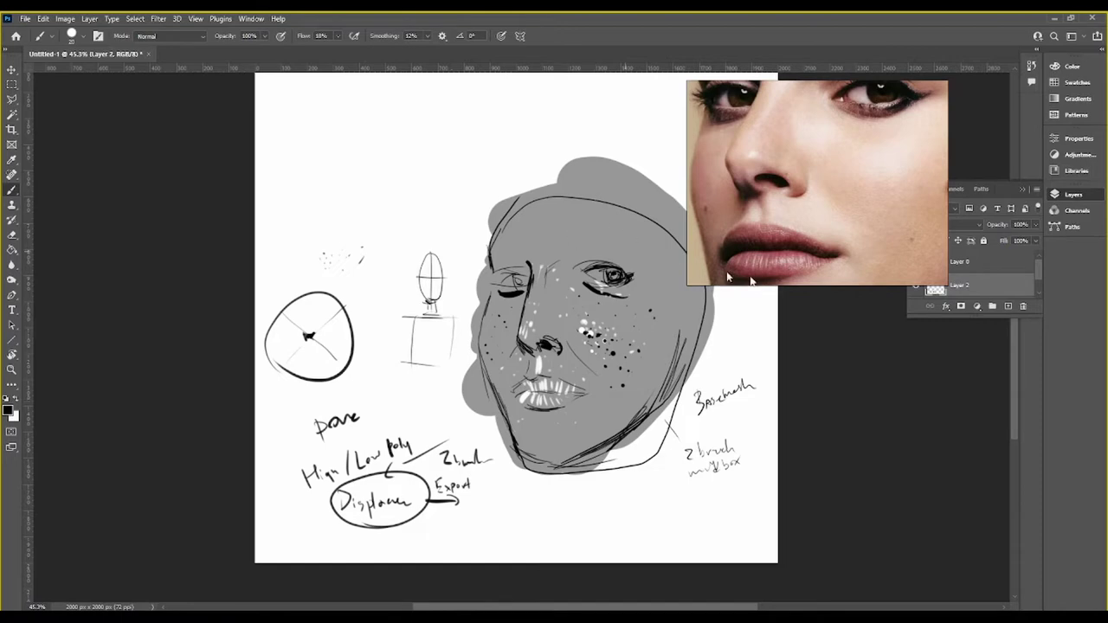
Add another new layer and draw strokes across the brow
click(1008, 307)
mouse_move(516, 252)
mouse_down()
mouse_move(537, 266)
mouse_move(525, 275)
mouse_up()
drag(490, 258, 526, 261)
Draw mesh lines around the nose, left cheek and across the forehead
mouse_move(517, 344)
mouse_down()
mouse_move(500, 388)
mouse_move(528, 371)
mouse_up()
drag(494, 394, 516, 389)
drag(500, 296, 490, 378)
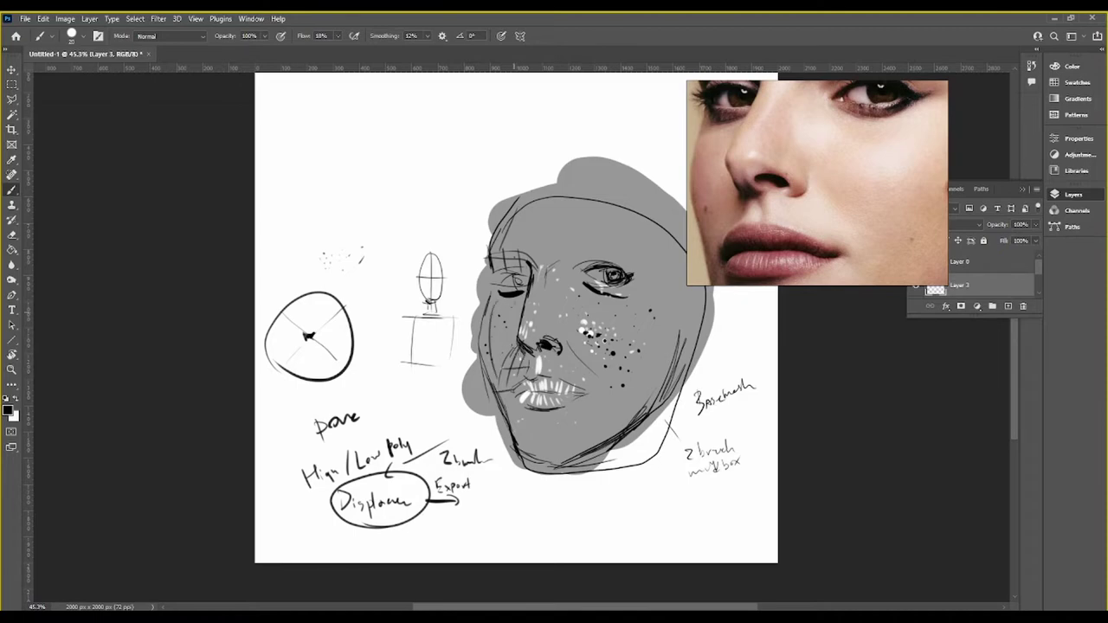
mouse_move(516, 306)
mouse_down()
mouse_move(513, 360)
mouse_move(526, 309)
mouse_up()
drag(480, 362, 502, 346)
drag(525, 202, 541, 283)
mouse_move(585, 208)
mouse_down()
mouse_move(584, 264)
mouse_move(603, 257)
mouse_up()
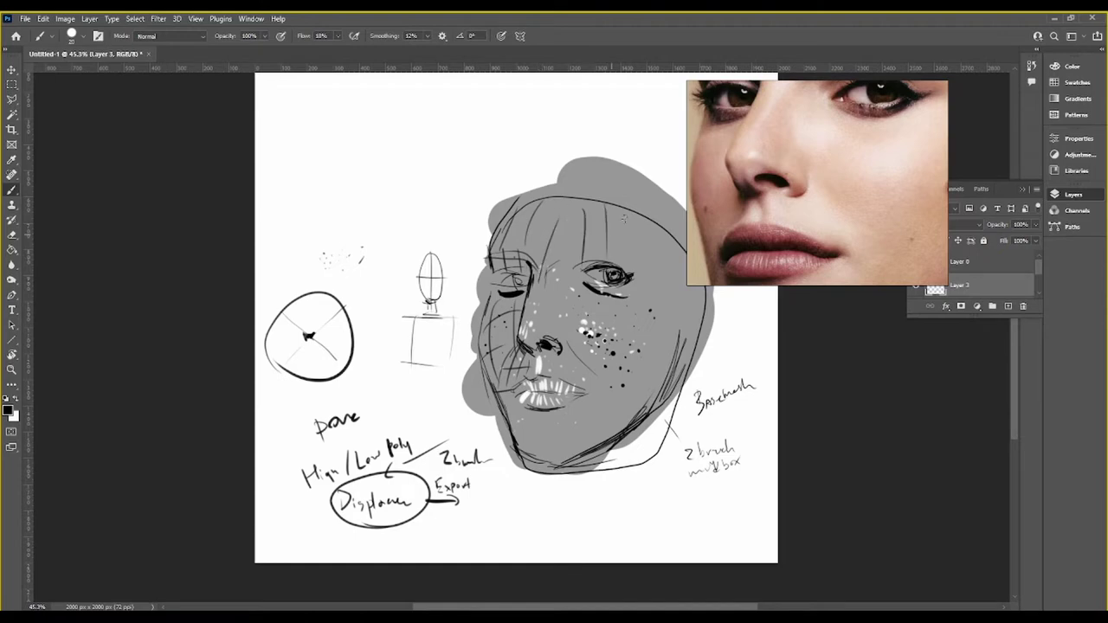
drag(629, 213, 625, 245)
drag(660, 228, 658, 276)
drag(508, 218, 662, 243)
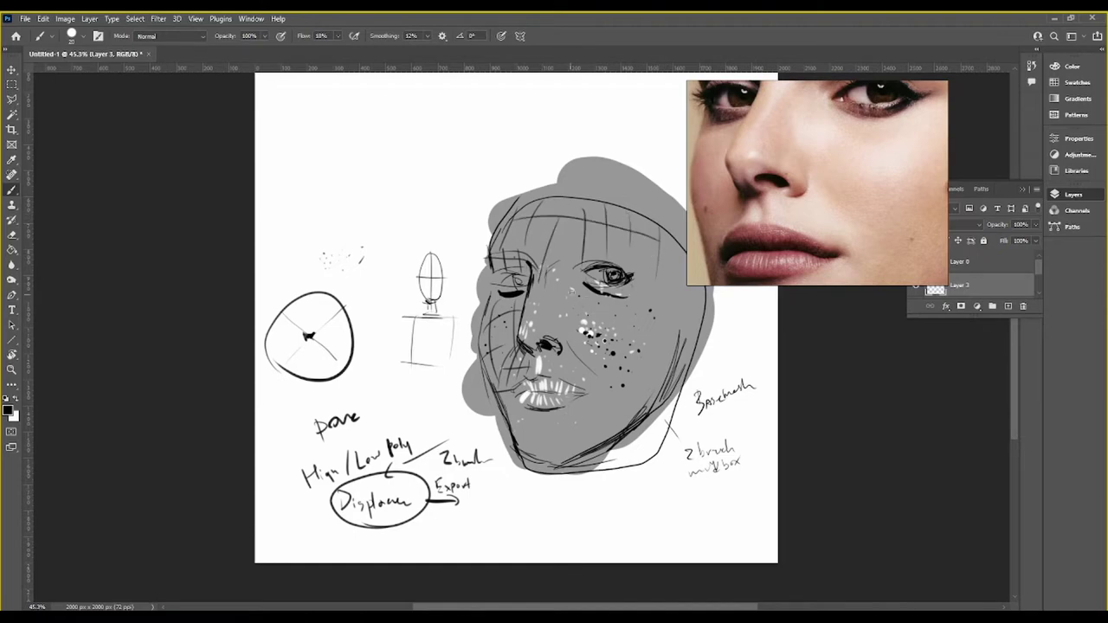
Add downward mesh lines over the right cheek and a line along the chin
drag(587, 292, 580, 347)
drag(618, 303, 606, 375)
drag(639, 298, 630, 382)
drag(665, 314, 643, 375)
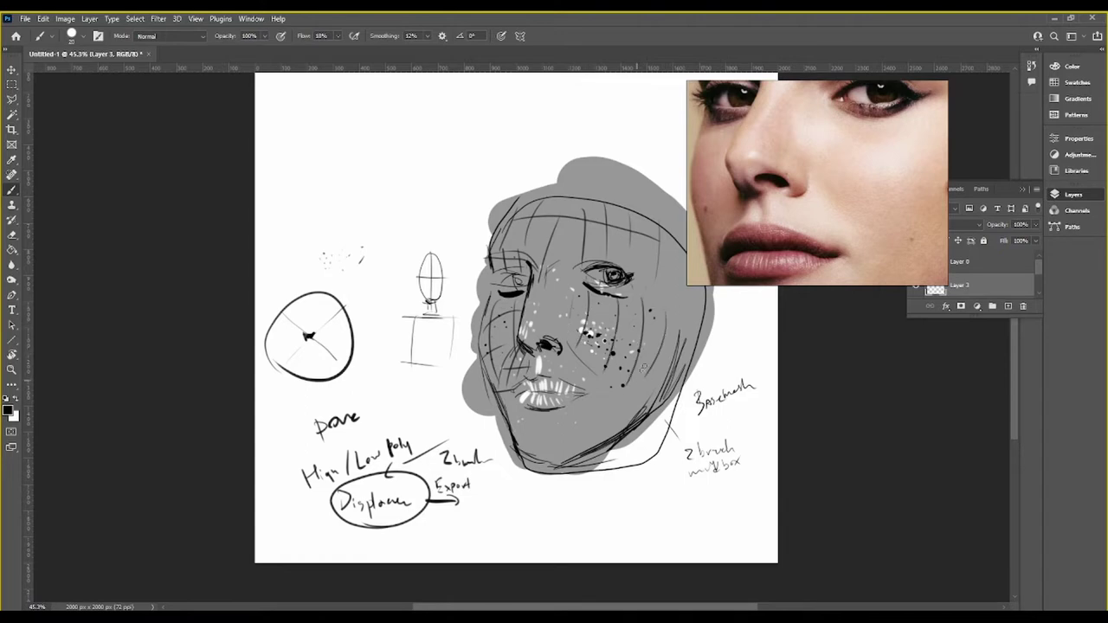
drag(681, 331, 638, 391)
mouse_move(561, 320)
mouse_down()
mouse_move(641, 296)
mouse_move(668, 340)
mouse_move(597, 368)
mouse_up()
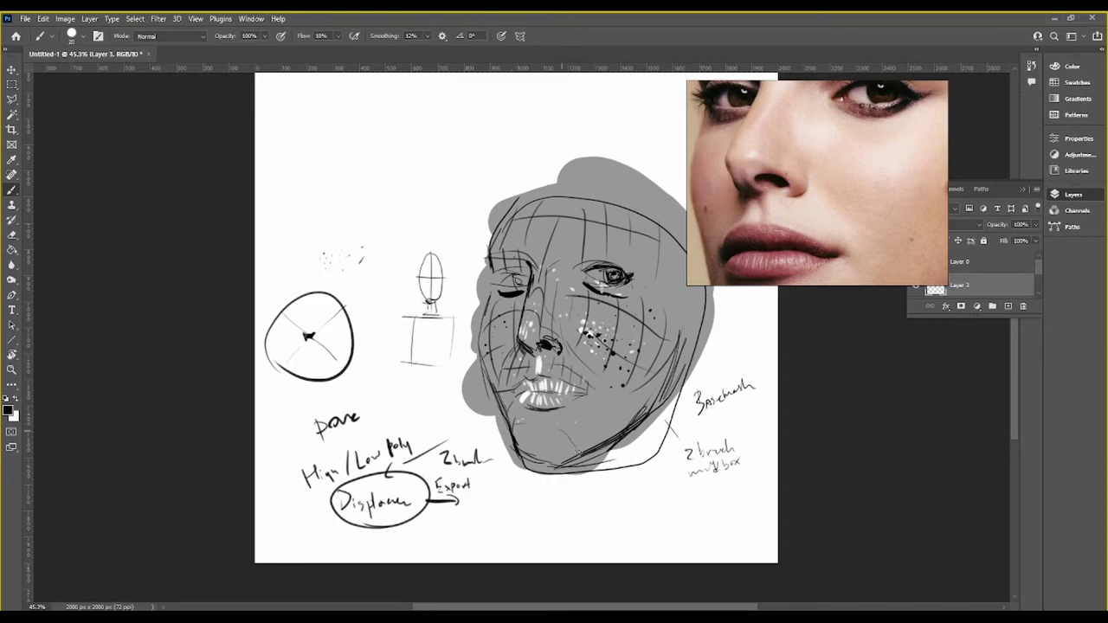
drag(523, 440, 576, 429)
Write an arrow and 'low' note beside the face, and reposition the reference photo
drag(721, 333, 708, 341)
mouse_move(728, 331)
mouse_down()
mouse_move(729, 342)
mouse_move(734, 334)
mouse_up()
drag(741, 333, 760, 332)
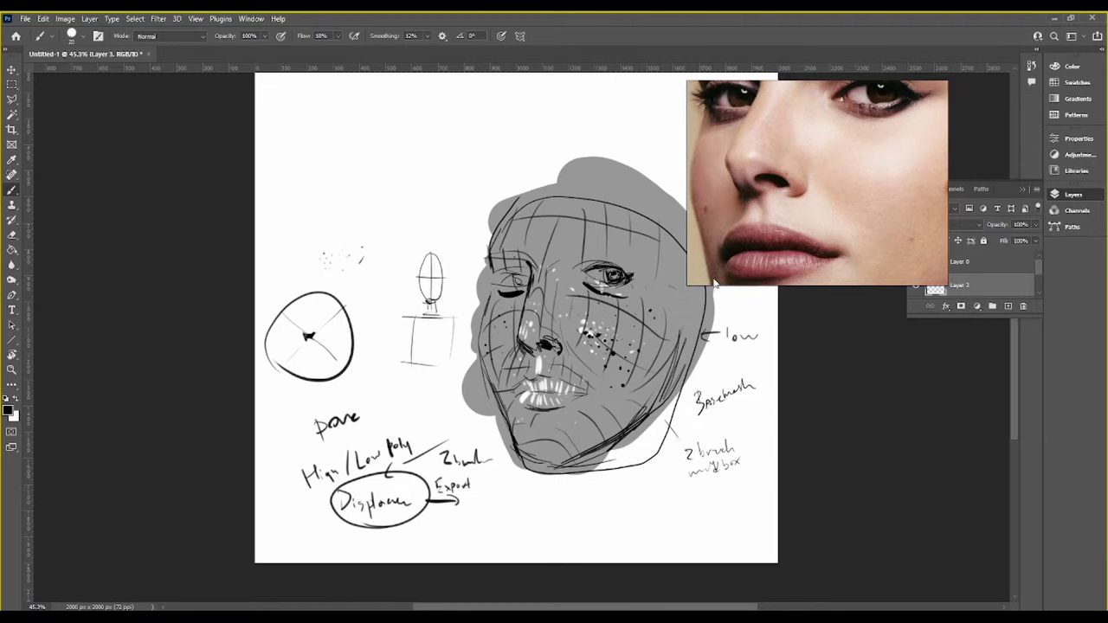
drag(865, 176, 840, 176)
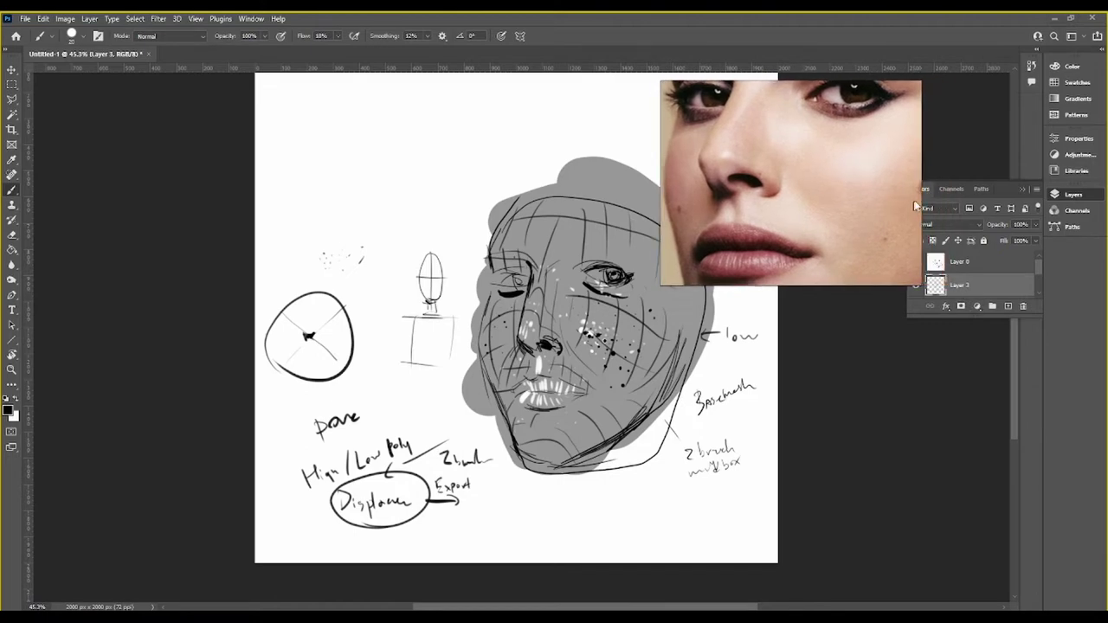
drag(918, 199, 870, 198)
drag(743, 198, 779, 194)
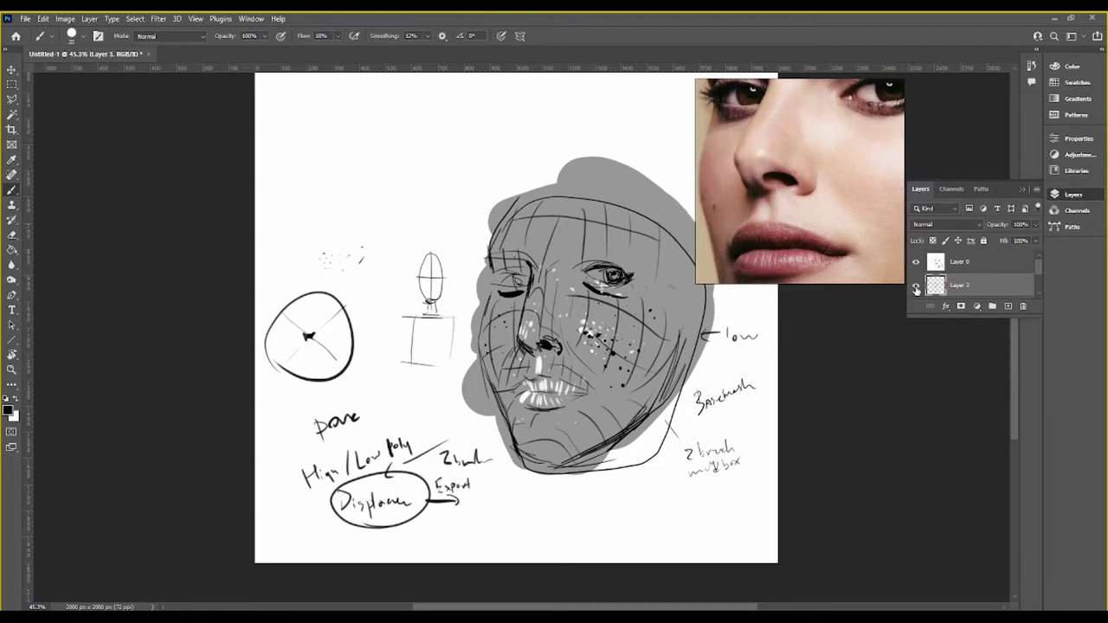
Toggle the Layer 3 wireframe off and back on to compare the sketch
click(915, 286)
click(916, 286)
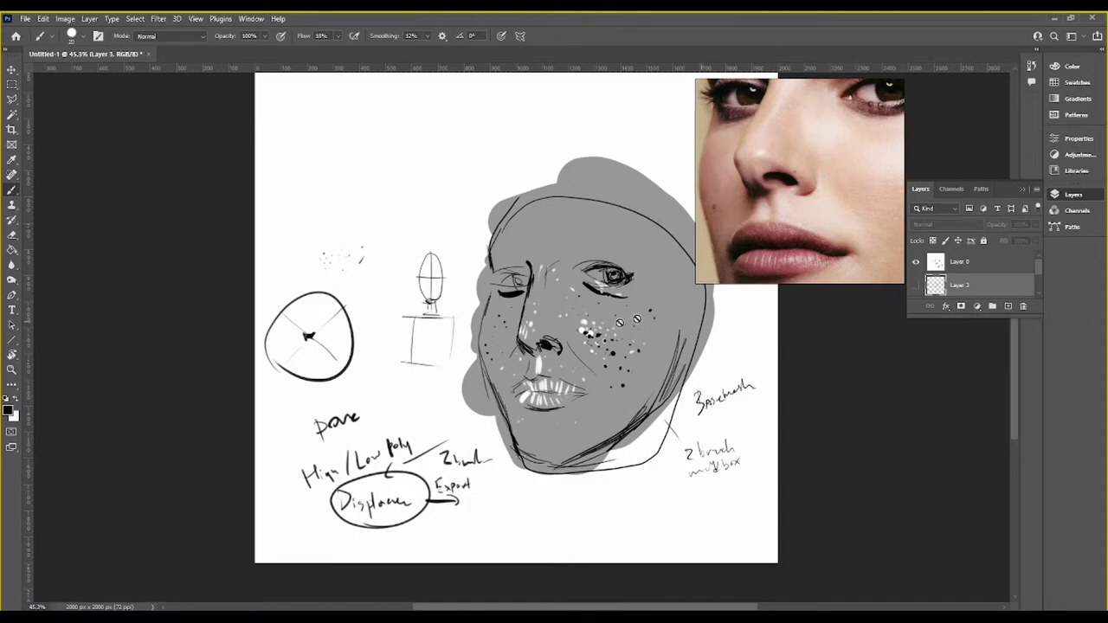
click(915, 286)
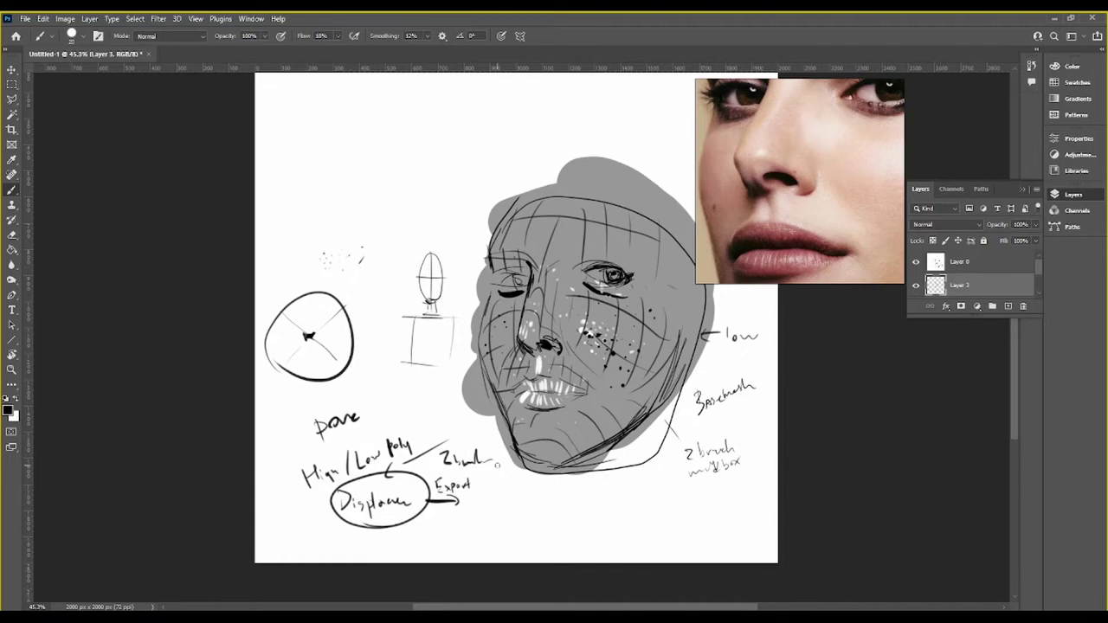
Brush an arrow to 'Project', a '(UV)' tag after High/Low poly, and an Export arrow
mouse_move(335, 534)
mouse_down()
mouse_move(351, 520)
mouse_move(325, 537)
mouse_move(336, 551)
mouse_move(355, 542)
mouse_up()
mouse_move(414, 428)
mouse_down()
mouse_move(420, 445)
mouse_move(443, 423)
mouse_move(443, 438)
mouse_move(417, 445)
mouse_up()
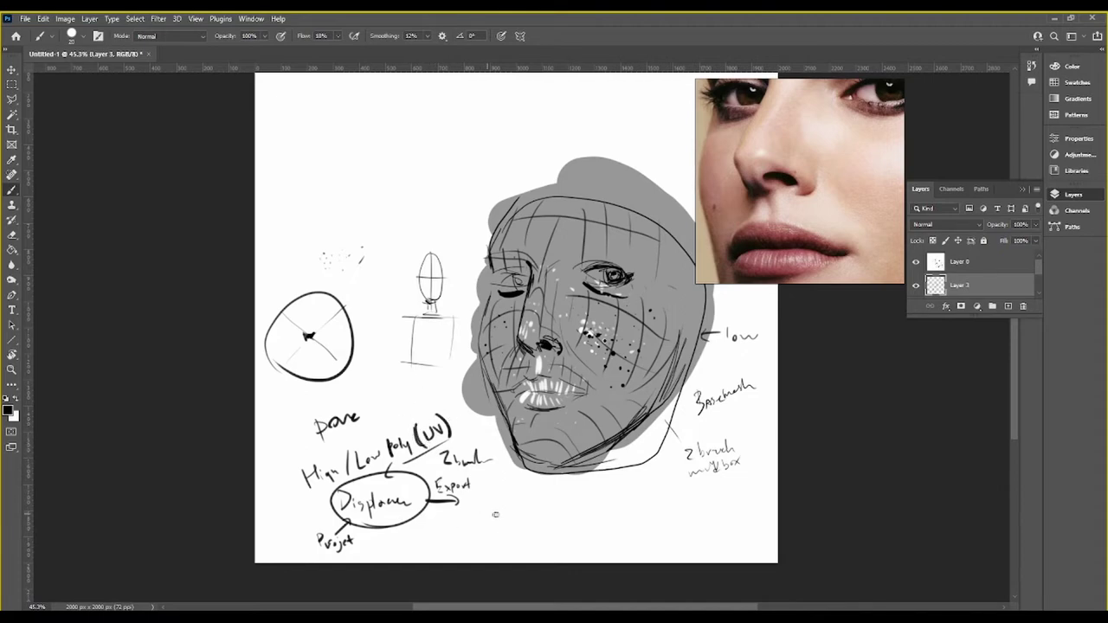
mouse_move(484, 499)
mouse_down()
mouse_move(559, 494)
mouse_move(472, 523)
mouse_move(573, 522)
mouse_move(576, 494)
mouse_move(469, 497)
mouse_up()
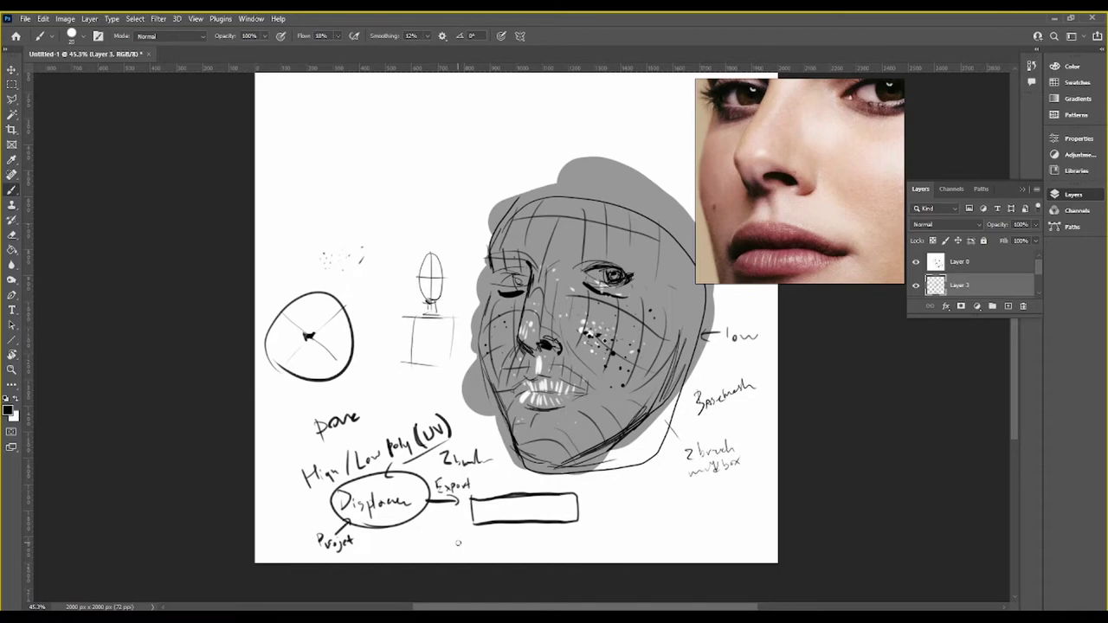
Write 'Substance painter' in the Export box and 'Zbrush' after Project
mouse_move(486, 503)
mouse_down()
mouse_move(475, 517)
mouse_move(536, 513)
mouse_up()
drag(539, 510, 573, 507)
mouse_move(371, 539)
mouse_down()
mouse_move(399, 550)
mouse_move(419, 534)
mouse_move(422, 545)
mouse_move(437, 508)
mouse_up()
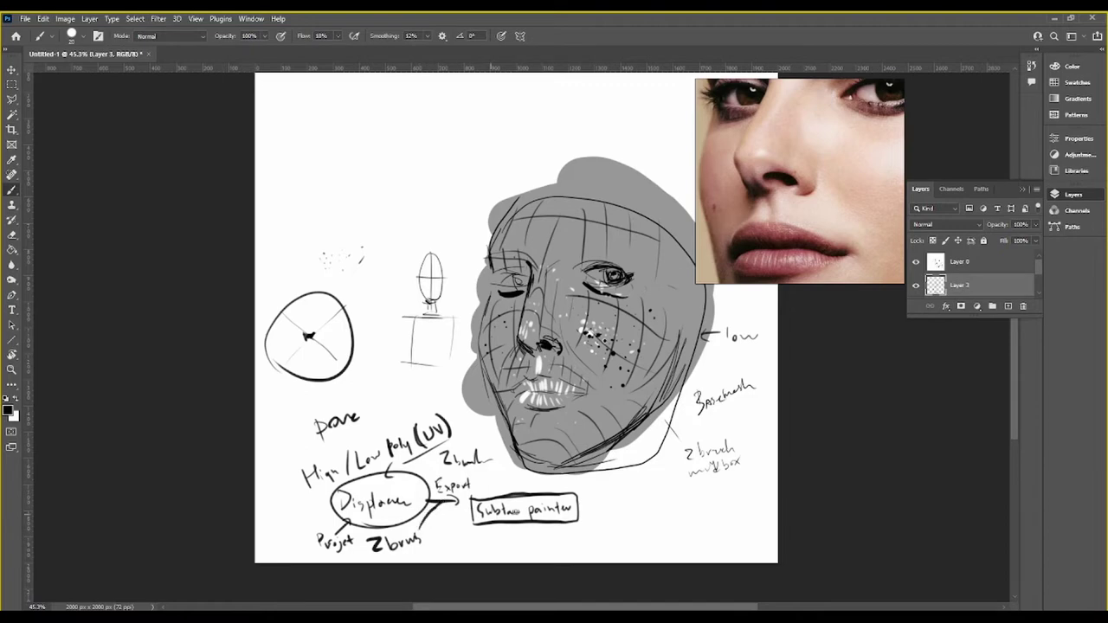
Arrow to a new 'DCC' box with 'Maya Houdini' noted beneath it
drag(579, 510, 680, 497)
mouse_move(604, 523)
mouse_down()
mouse_move(684, 523)
mouse_move(684, 497)
mouse_move(624, 516)
mouse_up()
mouse_move(632, 504)
mouse_down()
mouse_move(630, 515)
mouse_move(649, 518)
mouse_up()
drag(673, 503, 645, 534)
mouse_move(650, 530)
mouse_down()
mouse_move(660, 544)
mouse_move(719, 538)
mouse_up()
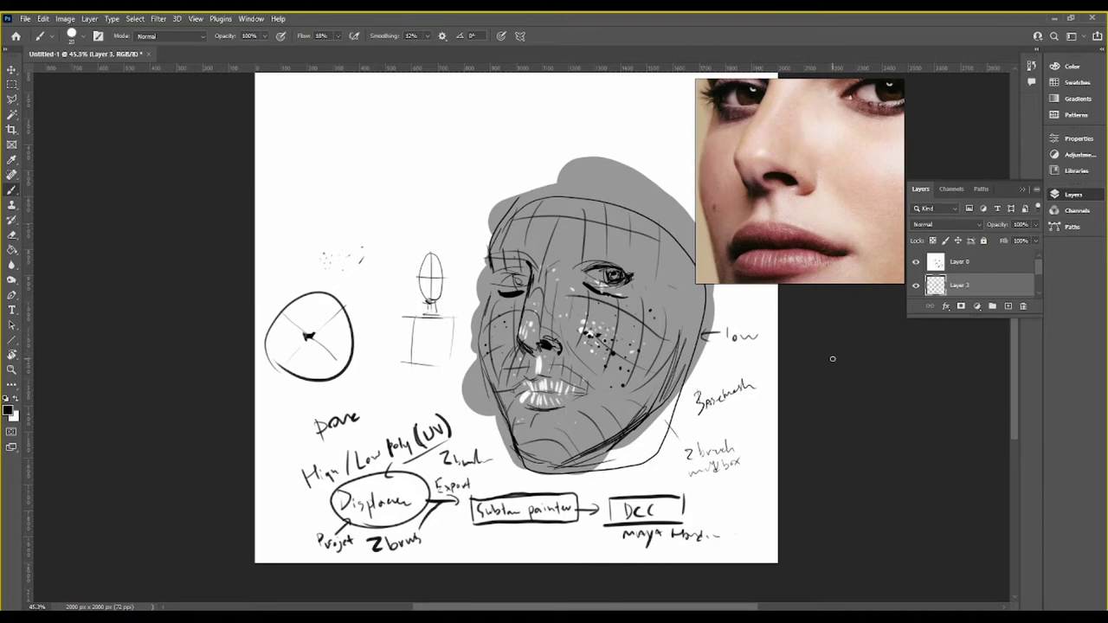
Hide the wireframe layer, add a new layer, and ring the High/Low poly notes
click(916, 285)
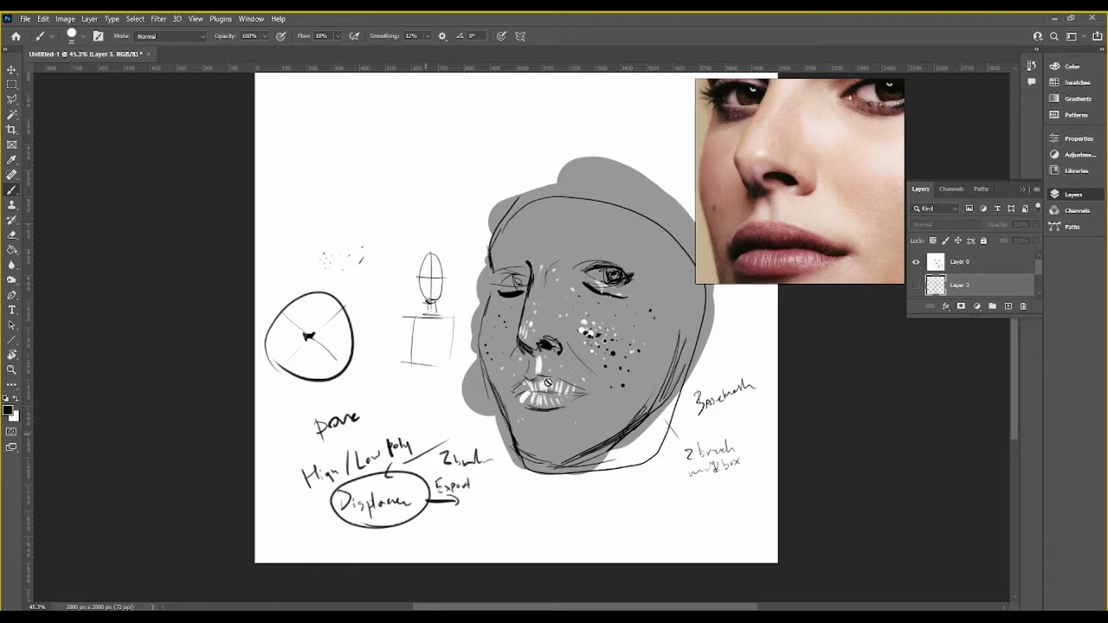
click(1007, 307)
mouse_move(398, 537)
mouse_down()
mouse_move(357, 439)
mouse_move(338, 549)
mouse_up()
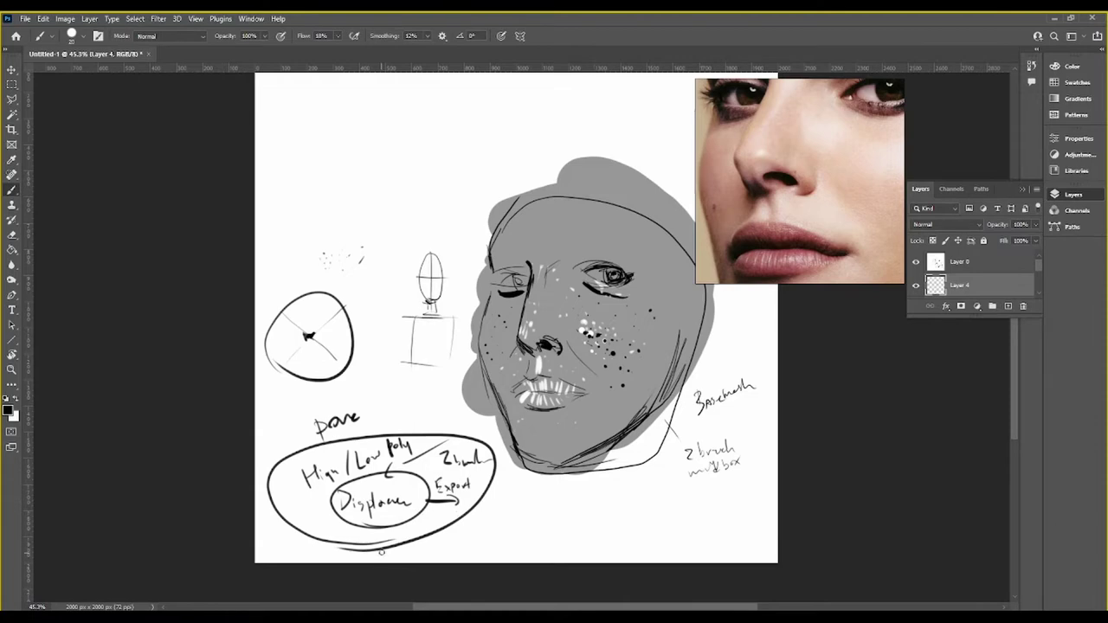
drag(412, 535, 420, 555)
Draw an arrow from Export to an SP box split by a divider line
mouse_move(469, 501)
mouse_down()
mouse_move(503, 510)
mouse_move(505, 530)
mouse_move(606, 502)
mouse_move(607, 525)
mouse_up()
drag(500, 529, 613, 528)
mouse_move(537, 509)
mouse_down()
mouse_move(524, 523)
mouse_move(546, 518)
mouse_up()
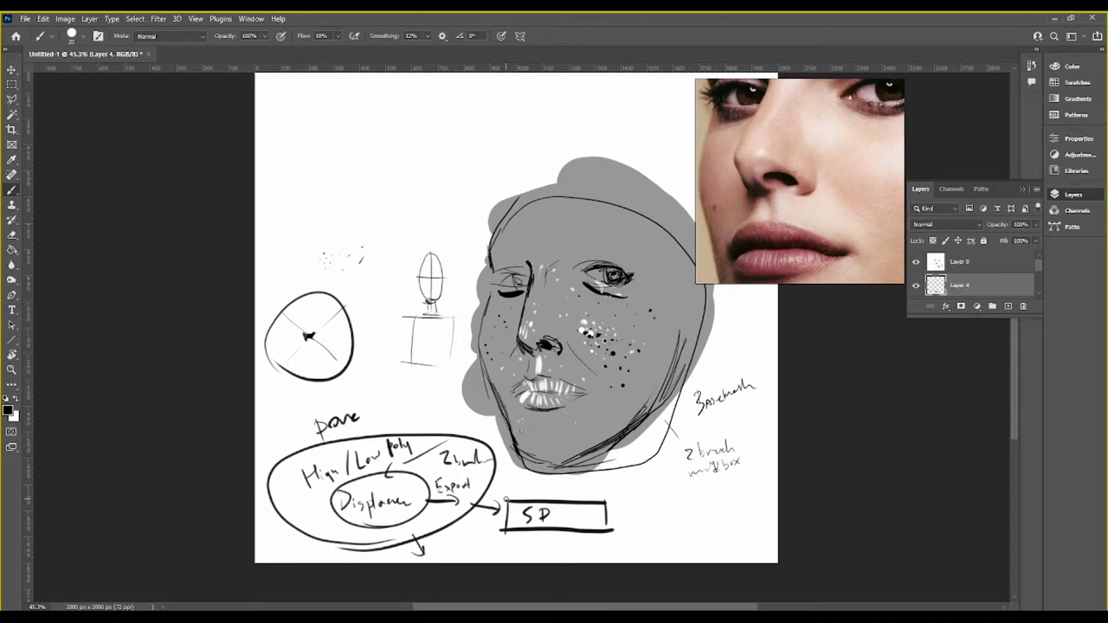
drag(562, 502, 561, 538)
Erase the box section right of the divider and start writing 'Height' by Displace
key(e)
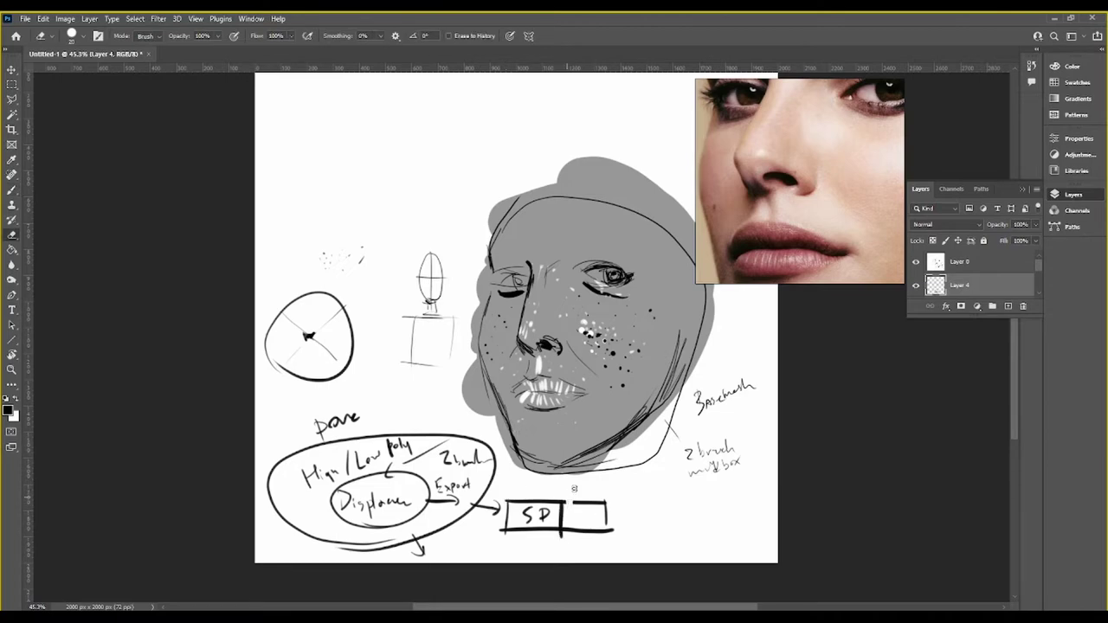
mouse_move(569, 502)
mouse_down()
mouse_move(595, 503)
mouse_move(565, 538)
mouse_up()
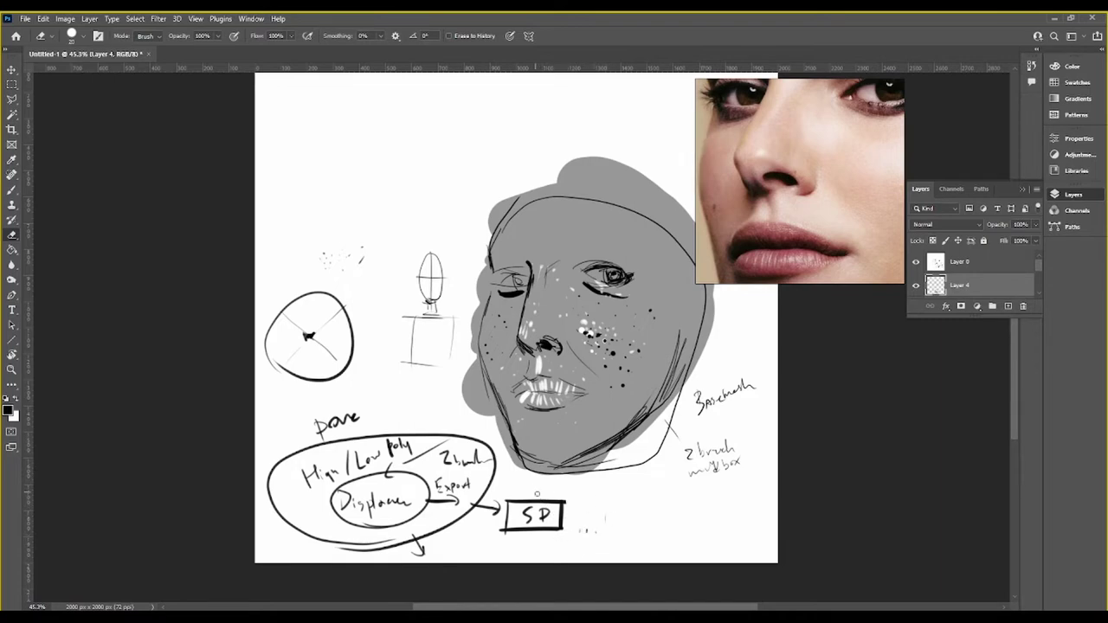
key(b)
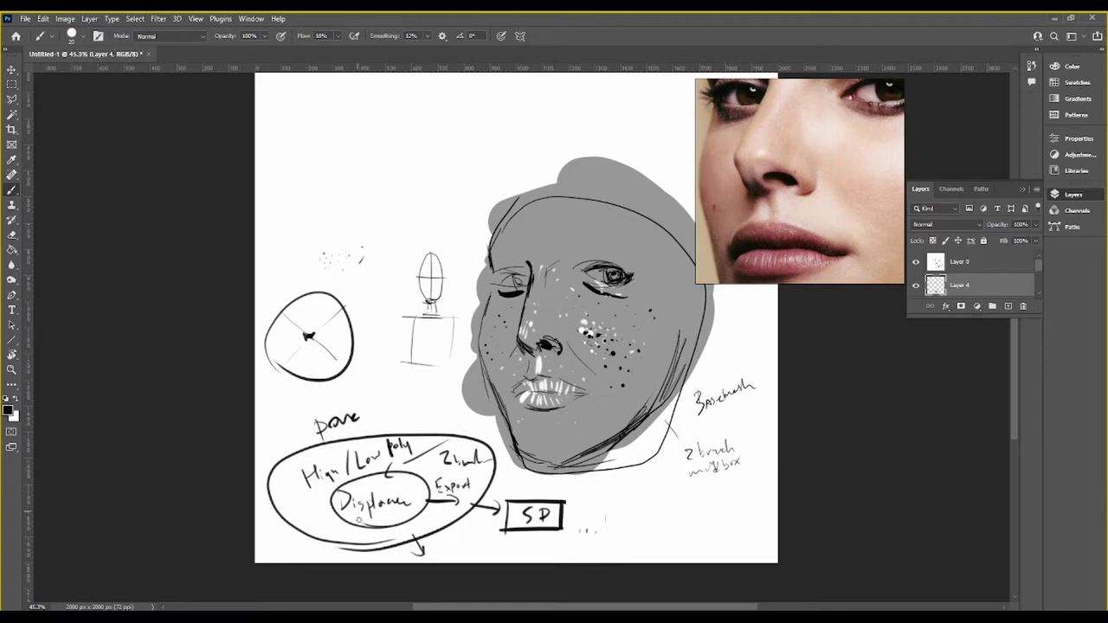
mouse_move(291, 525)
mouse_down()
mouse_move(336, 533)
mouse_move(355, 513)
mouse_up()
Hide both earlier diagram layers and create a new empty notes layer
click(916, 285)
scroll(978, 281, down, 2)
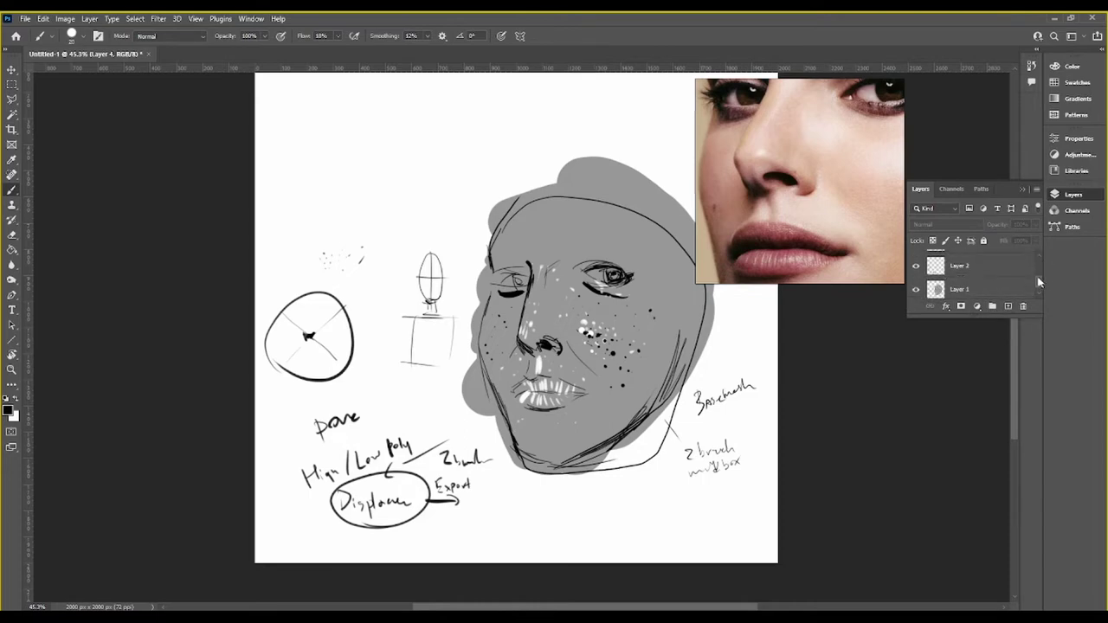
click(916, 271)
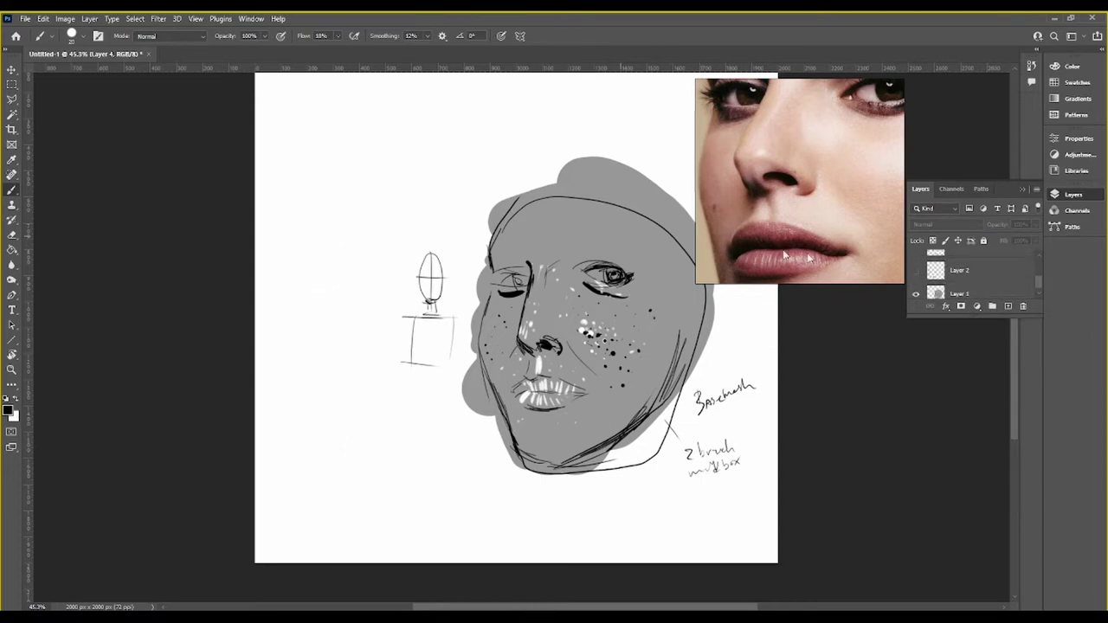
scroll(1038, 280, up, 3)
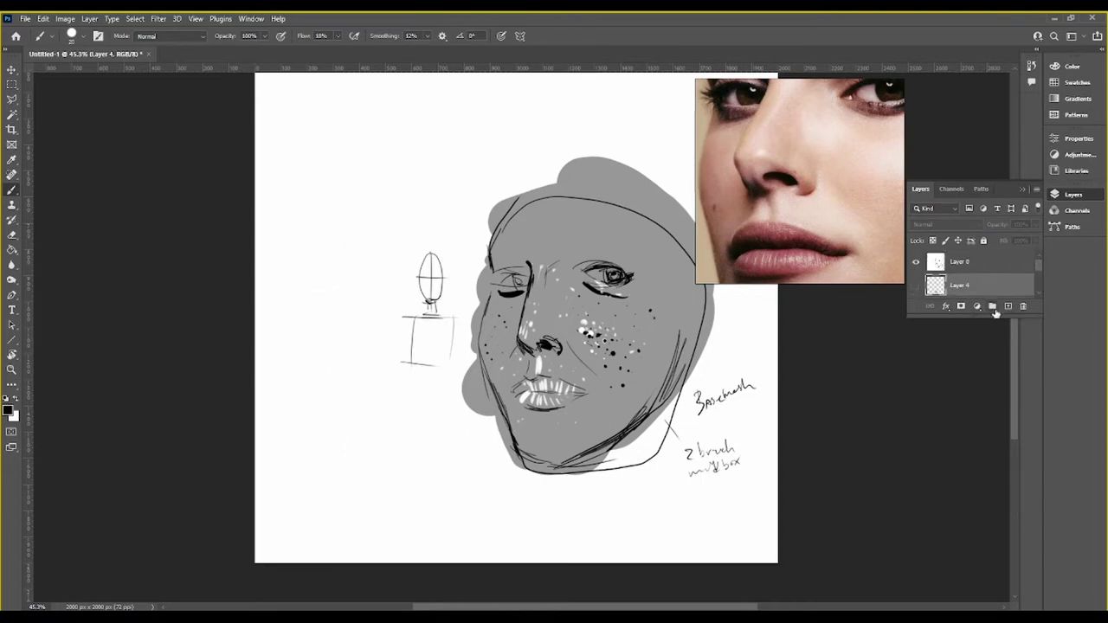
click(1008, 305)
Handwrite 'Displacement' with a circled 'Detail' branch, ringed in a bubble with a right arrow
mouse_move(277, 106)
mouse_down()
mouse_move(278, 141)
mouse_move(305, 144)
mouse_up()
mouse_move(315, 126)
mouse_down()
mouse_move(317, 147)
mouse_move(360, 126)
mouse_up()
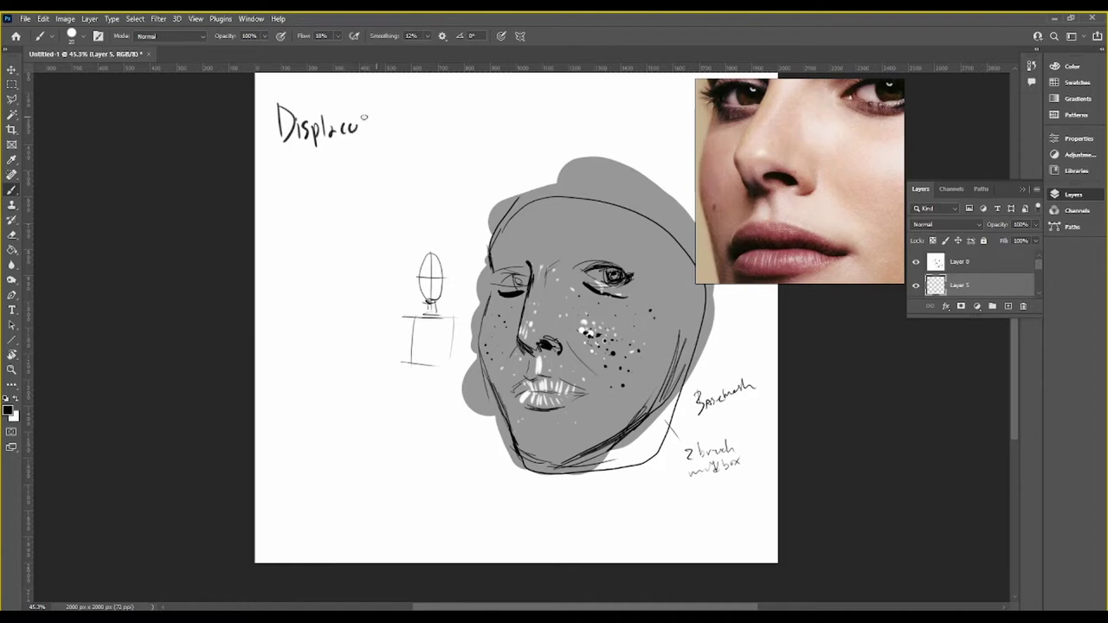
drag(358, 135, 398, 133)
drag(388, 119, 405, 118)
mouse_move(282, 151)
mouse_down()
mouse_move(314, 184)
mouse_move(355, 178)
mouse_up()
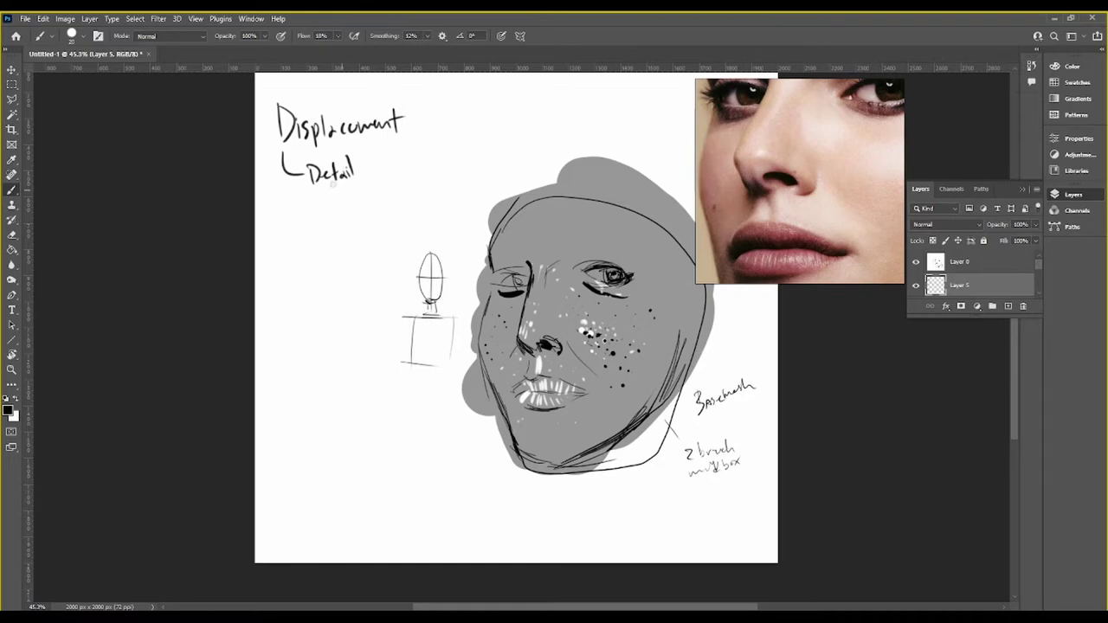
mouse_move(303, 161)
mouse_down()
mouse_move(362, 185)
mouse_move(316, 156)
mouse_move(302, 174)
mouse_up()
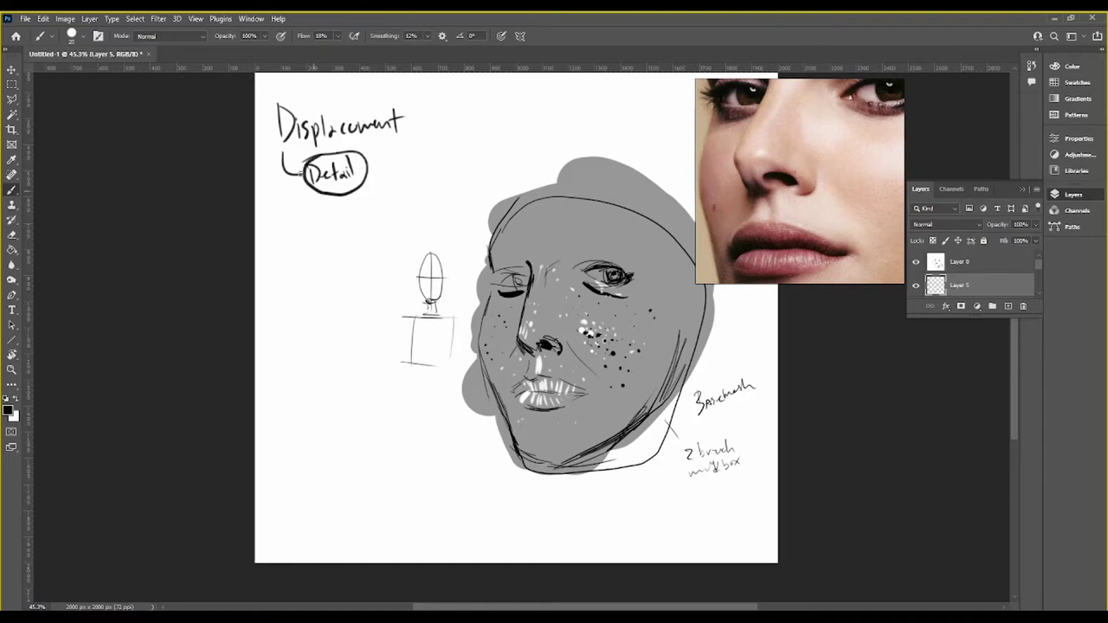
mouse_move(265, 96)
mouse_down()
mouse_move(402, 85)
mouse_move(374, 208)
mouse_move(270, 177)
mouse_move(267, 96)
mouse_up()
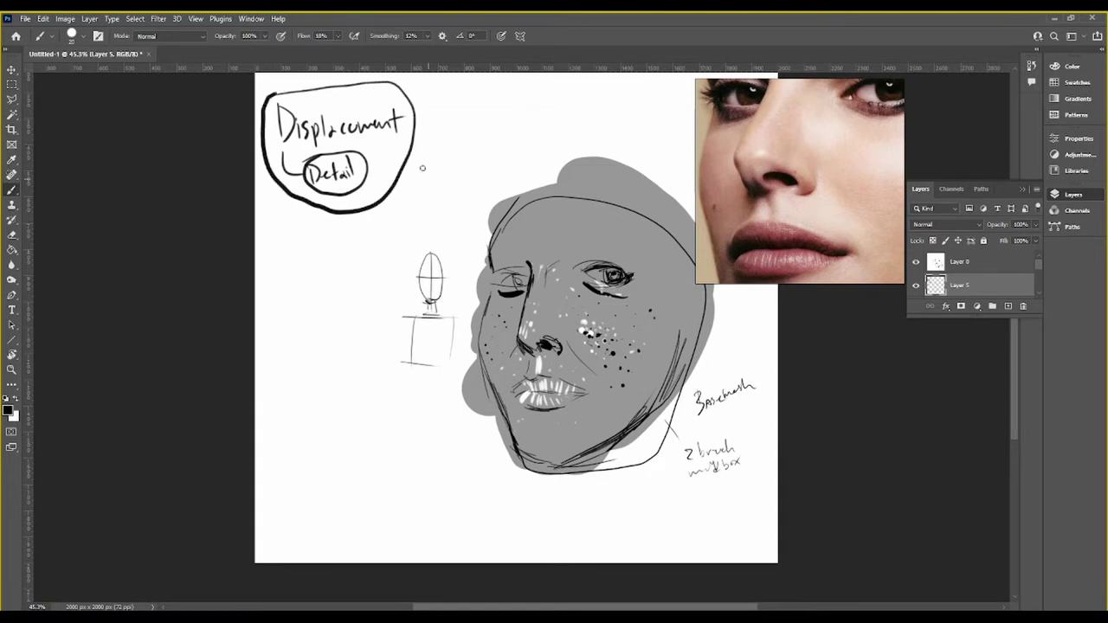
mouse_move(414, 123)
mouse_down()
mouse_move(448, 122)
mouse_move(442, 133)
mouse_up()
Add a new layer and rename Layer 5 to 'label'
click(1008, 305)
drag(1036, 265, 1038, 280)
click(968, 280)
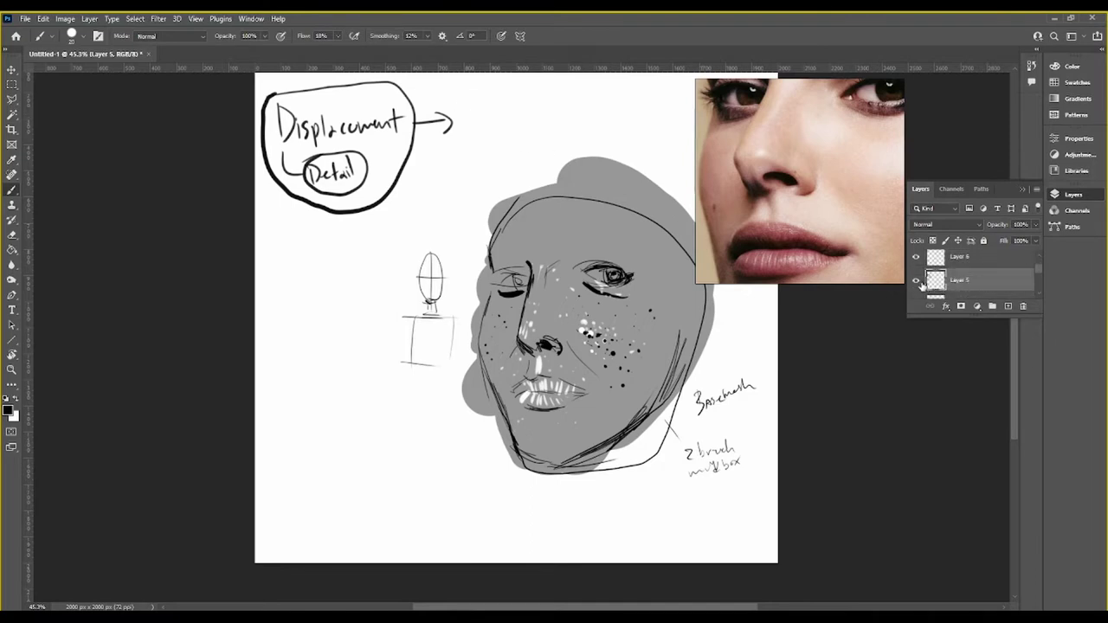
double_click(959, 280)
key(BackSpace)
text(label)
key(Return)
Write 'Base Skin' in a box with an arrow to its right
mouse_move(462, 105)
mouse_down()
mouse_move(464, 133)
mouse_move(511, 129)
mouse_up()
mouse_move(529, 103)
mouse_down()
mouse_move(528, 130)
mouse_move(546, 128)
mouse_up()
drag(549, 118, 556, 128)
mouse_move(455, 97)
mouse_down()
mouse_move(560, 83)
mouse_move(503, 149)
mouse_move(456, 88)
mouse_up()
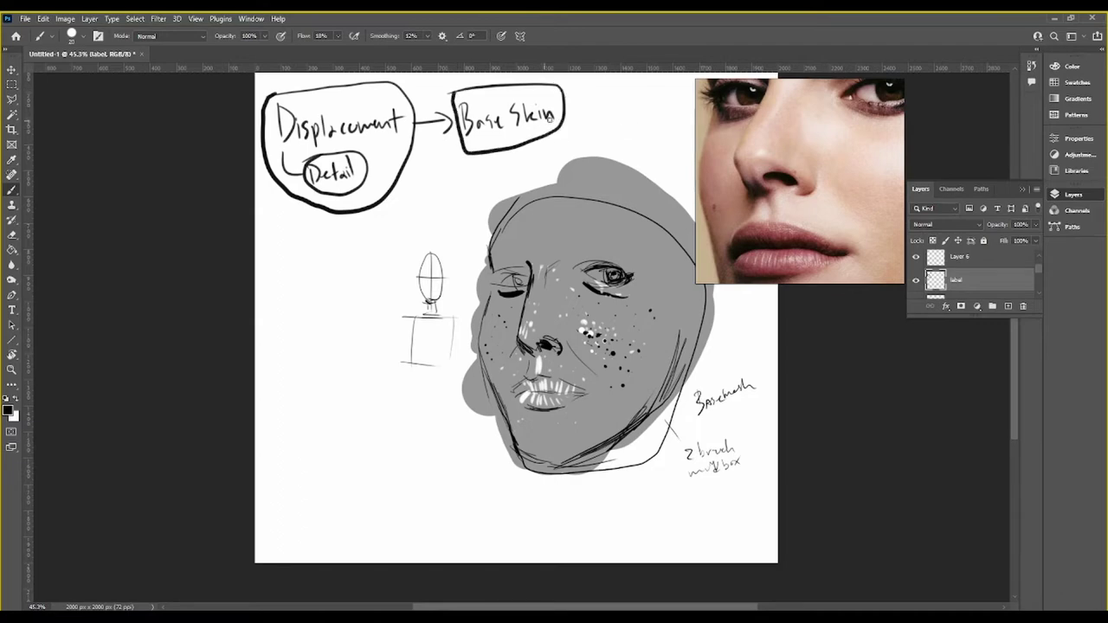
mouse_move(565, 111)
mouse_down()
mouse_move(591, 110)
mouse_move(583, 117)
mouse_up()
Move and resize the reference photo, then number Detail as circled 1 and Base Skin 2
drag(833, 124, 934, 115)
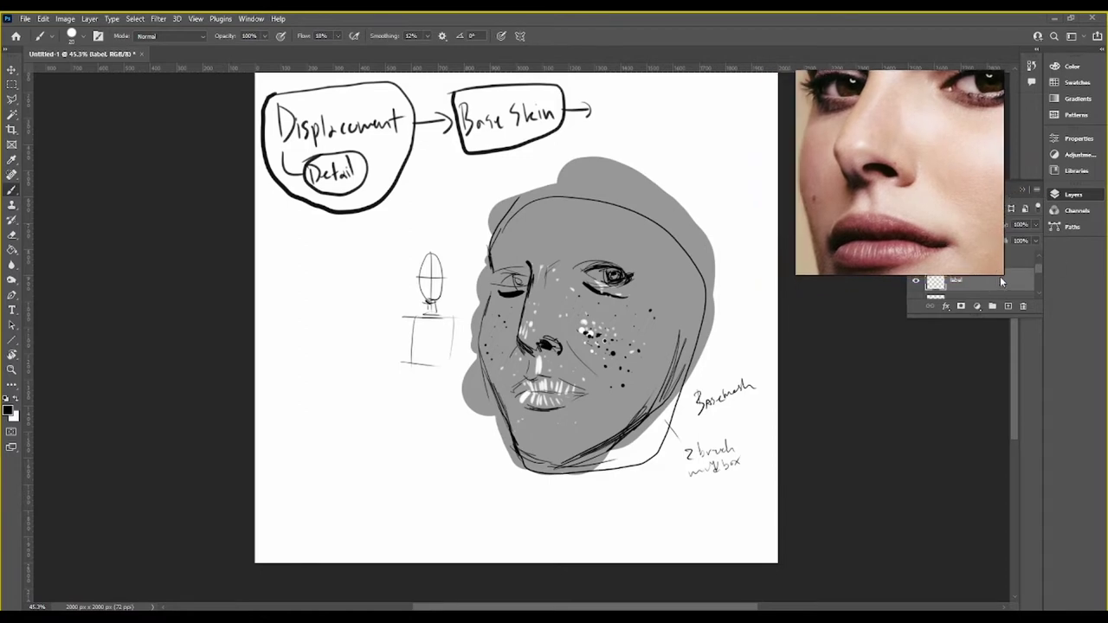
mouse_move(1004, 275)
mouse_down()
mouse_move(1011, 166)
mouse_move(1021, 170)
mouse_up()
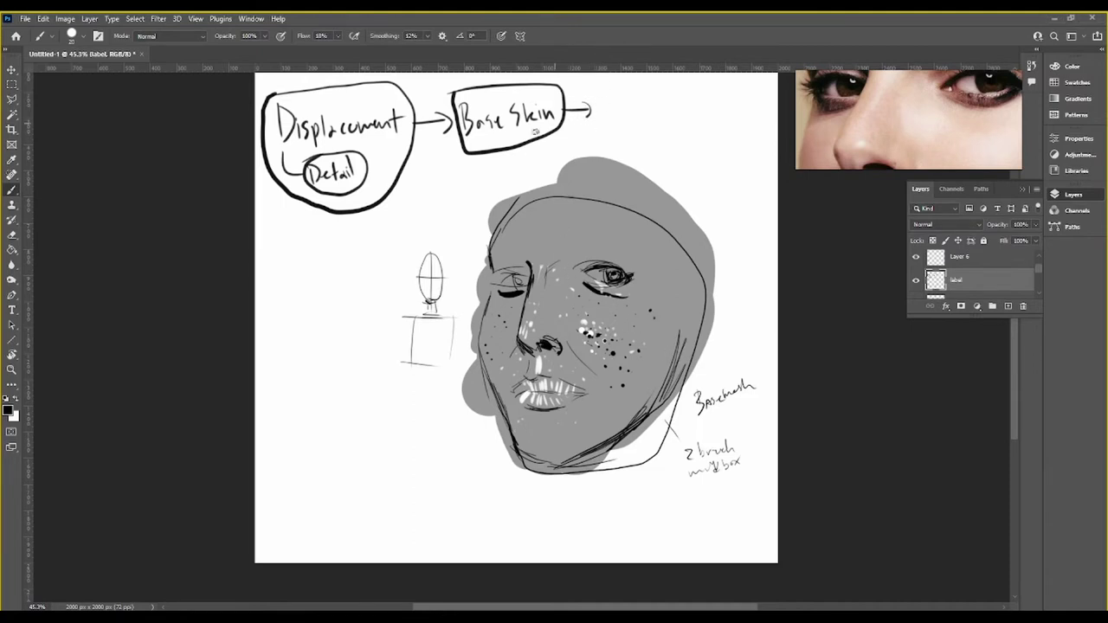
drag(404, 178, 409, 197)
drag(499, 157, 511, 170)
drag(404, 207, 407, 205)
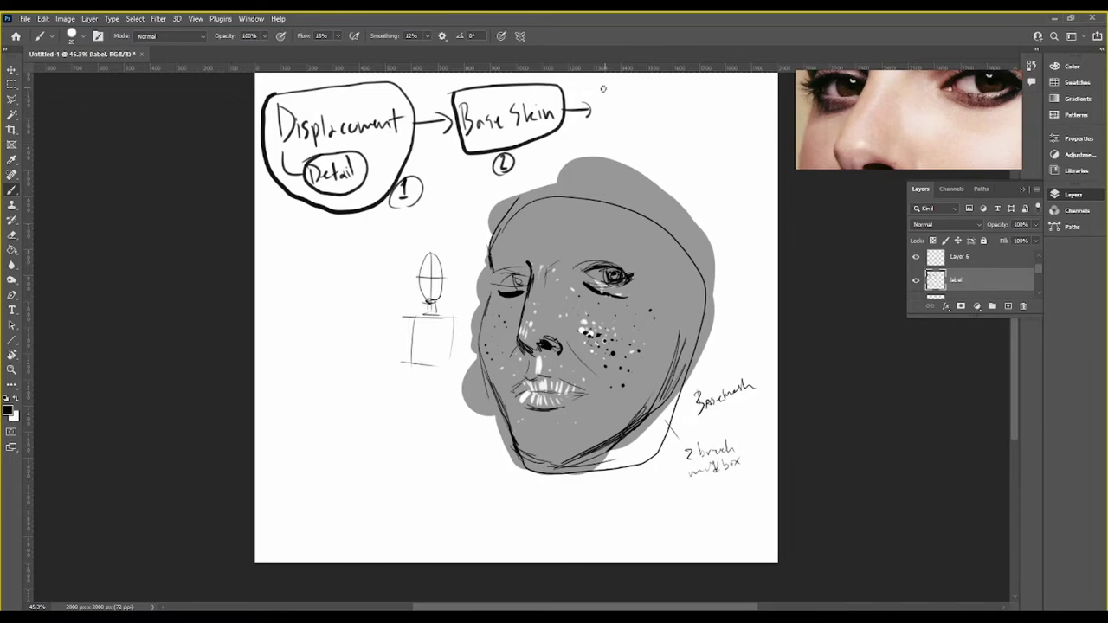
Write a boxed 'Skin Variation' with a small boxed sub-note beneath
mouse_move(607, 98)
mouse_down()
mouse_move(600, 114)
mouse_move(643, 114)
mouse_up()
drag(676, 106, 678, 114)
mouse_move(680, 114)
mouse_down()
mouse_move(687, 103)
mouse_move(694, 113)
mouse_move(722, 105)
mouse_up()
mouse_move(599, 87)
mouse_down()
mouse_move(735, 81)
mouse_move(640, 124)
mouse_move(595, 121)
mouse_move(607, 87)
mouse_up()
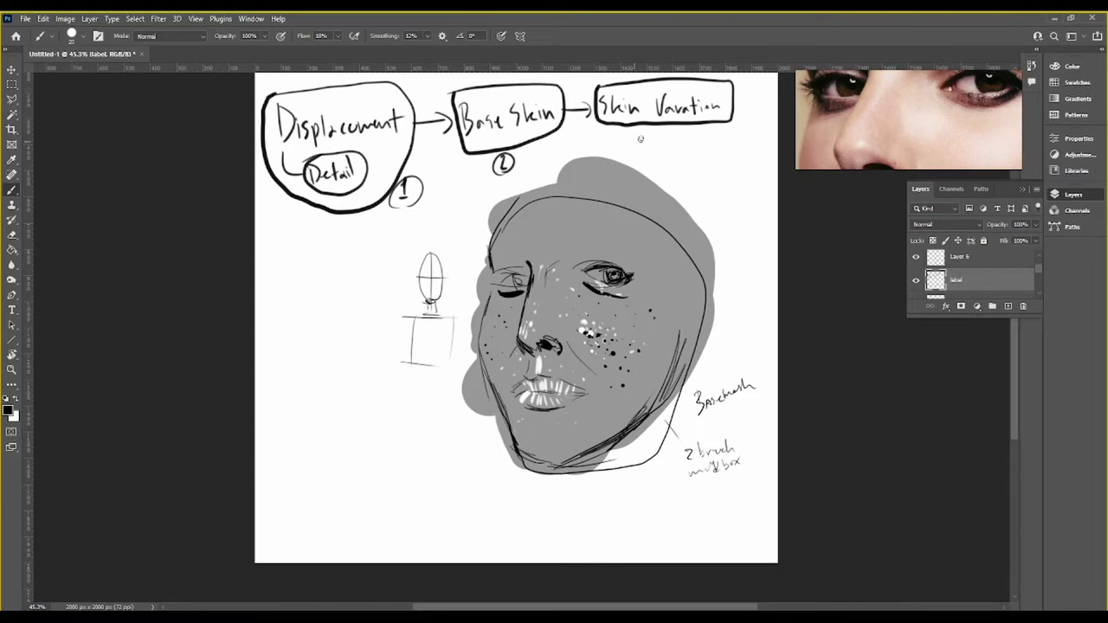
mouse_move(608, 137)
mouse_down()
mouse_move(603, 147)
mouse_move(662, 140)
mouse_move(674, 156)
mouse_move(696, 139)
mouse_up()
drag(694, 143, 704, 142)
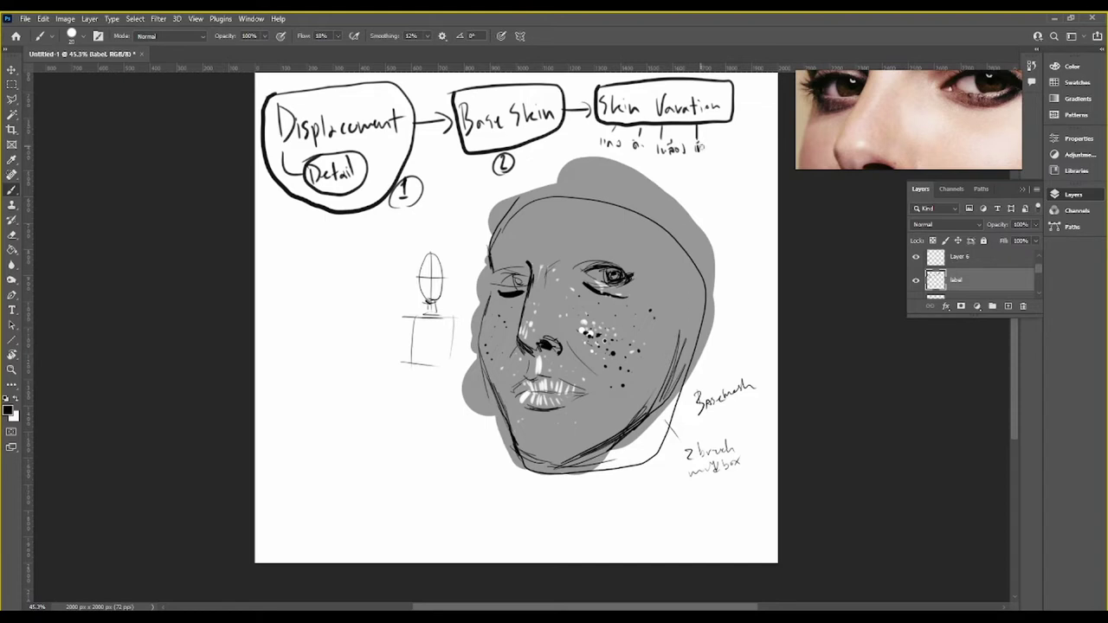
drag(595, 138, 597, 137)
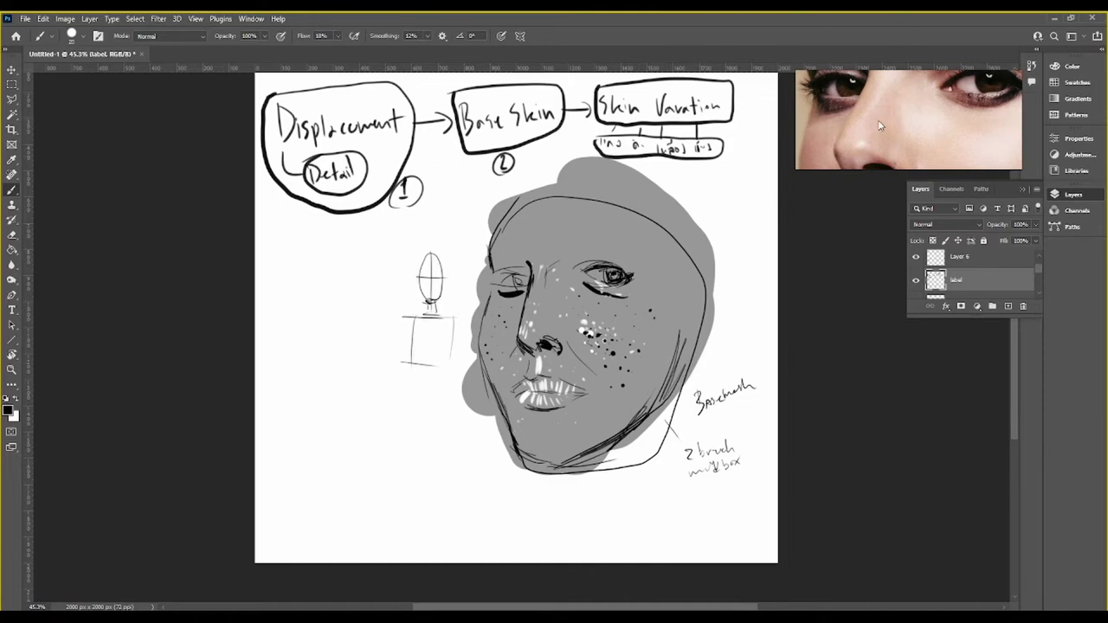
scroll(890, 121, down, 3)
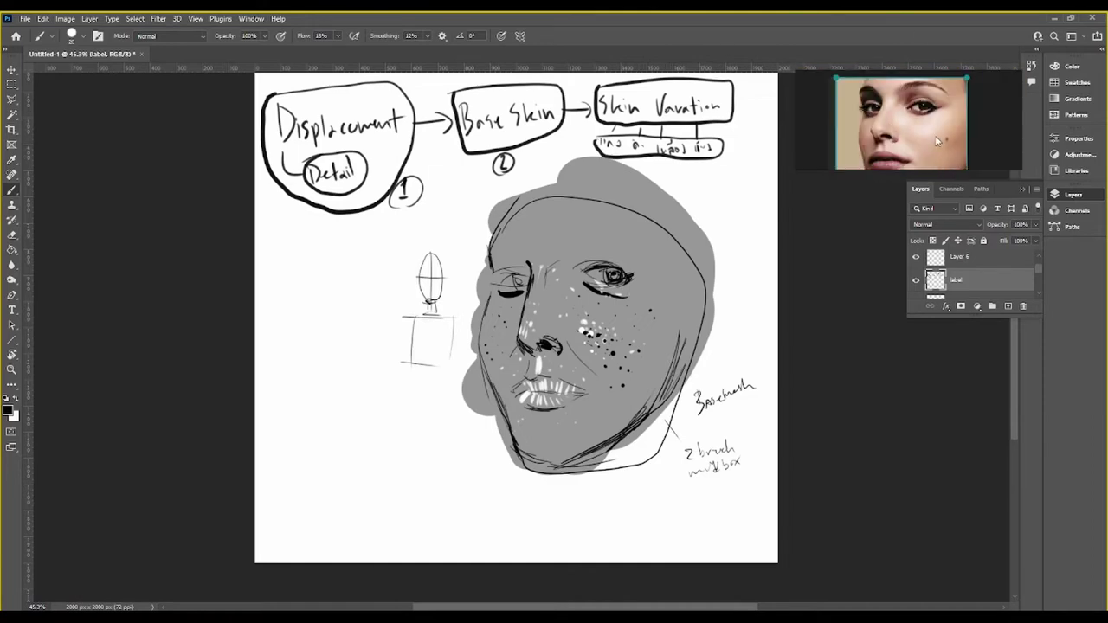
scroll(900, 112, up, 2)
scroll(906, 108, up, 2)
scroll(905, 108, up, 2)
scroll(905, 108, down, 2)
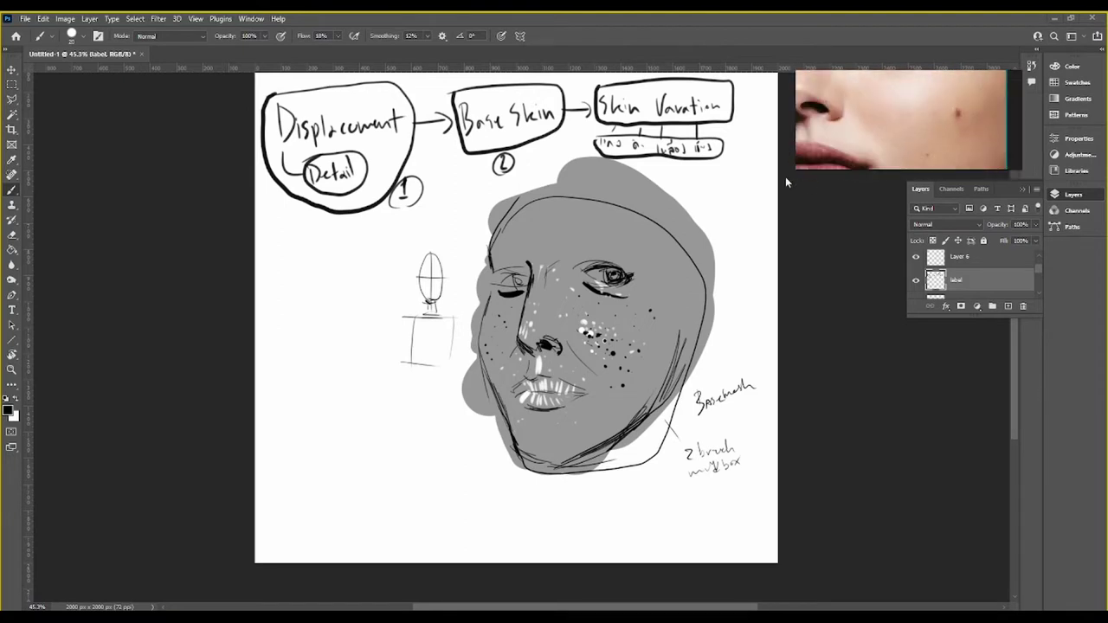
drag(795, 170, 647, 332)
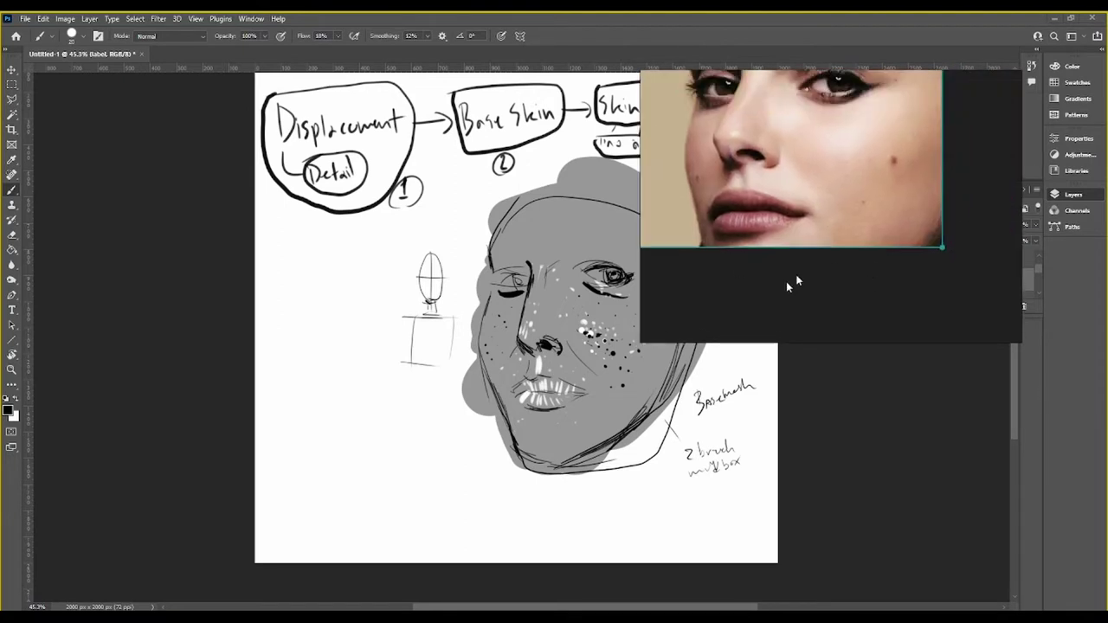
scroll(786, 281, up, 2)
scroll(801, 200, up, 2)
scroll(795, 190, up, 2)
scroll(800, 191, up, 2)
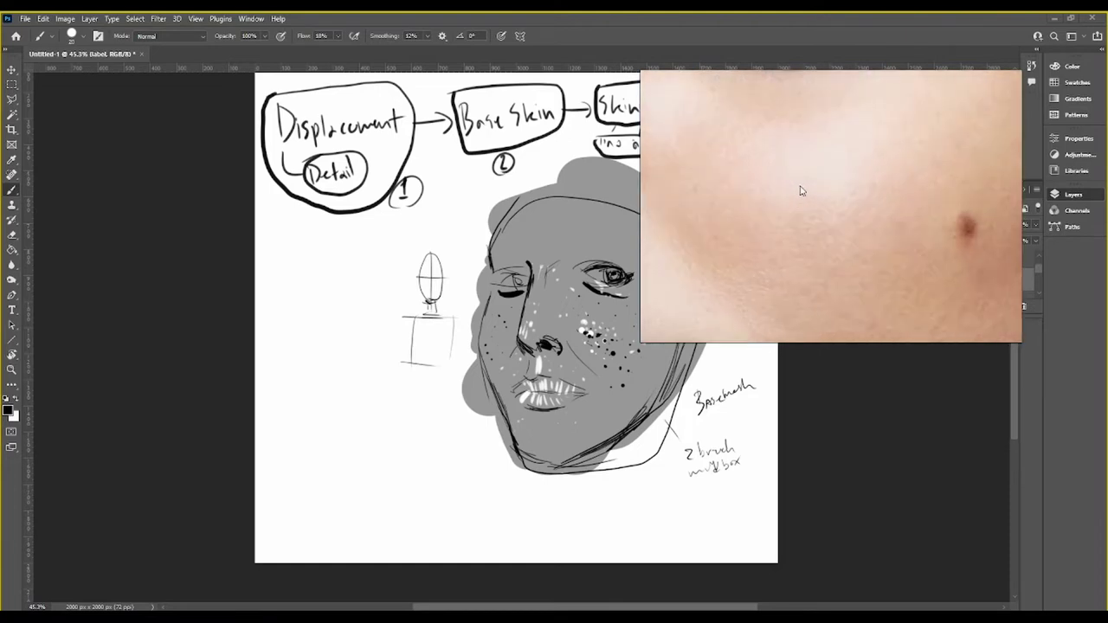
scroll(783, 190, up, 2)
scroll(836, 259, up, 2)
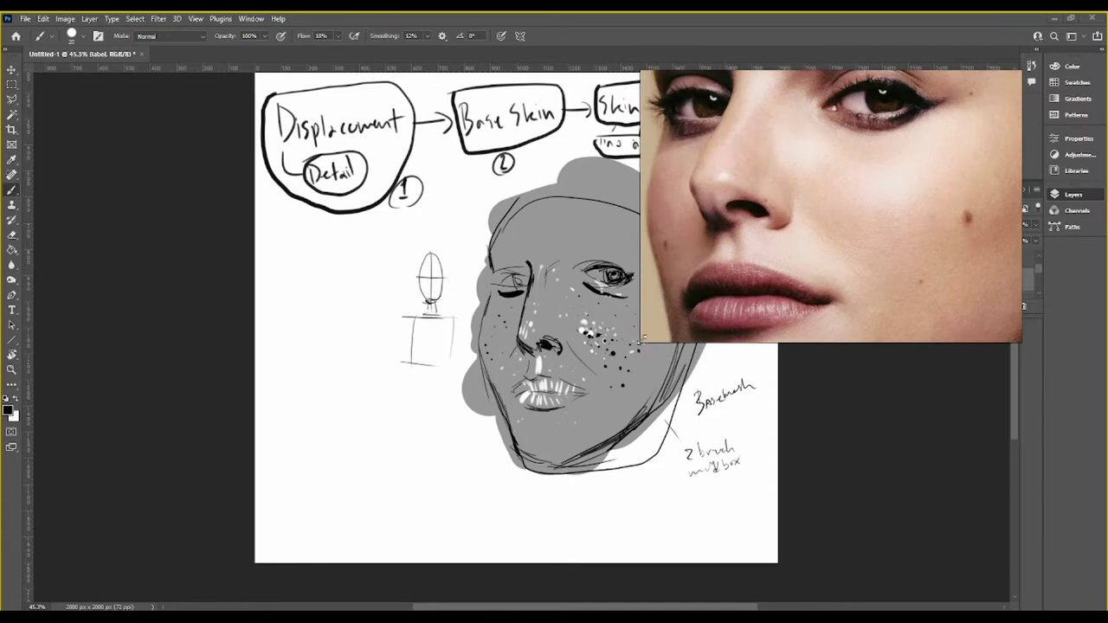
drag(642, 343, 787, 228)
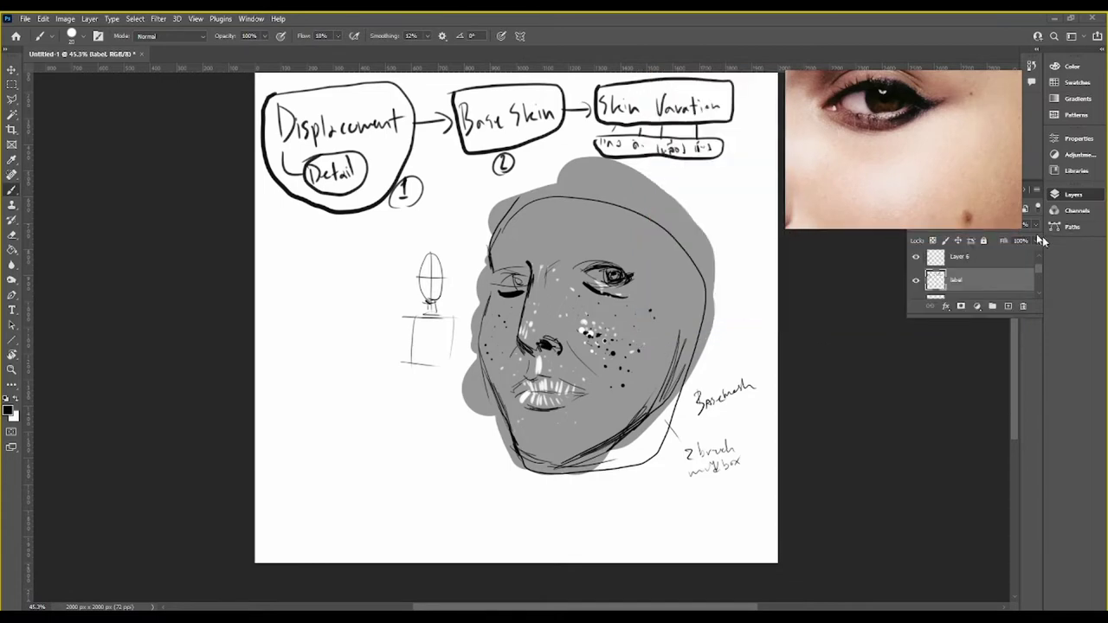
drag(1015, 234, 1020, 175)
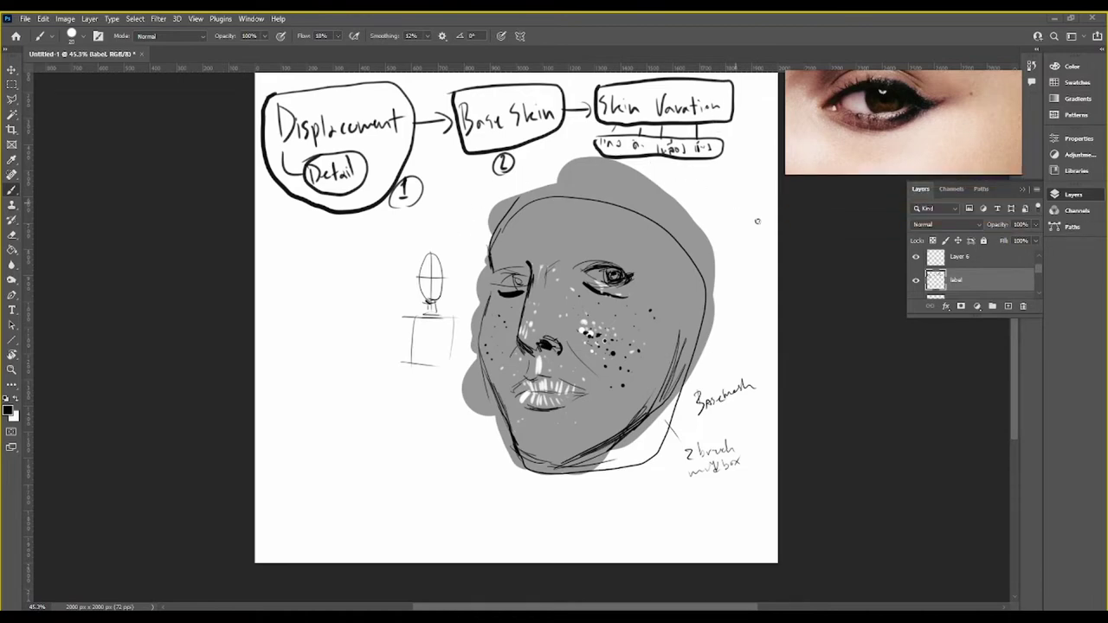
Number Skin Variation as circled 3 and loop a long arrow to a boxed 'Skin Damage' step 4
drag(663, 169, 658, 183)
mouse_move(732, 108)
mouse_down()
mouse_move(733, 206)
mouse_move(511, 187)
mouse_move(347, 236)
mouse_move(323, 286)
mouse_move(348, 272)
mouse_move(344, 284)
mouse_move(339, 262)
mouse_up()
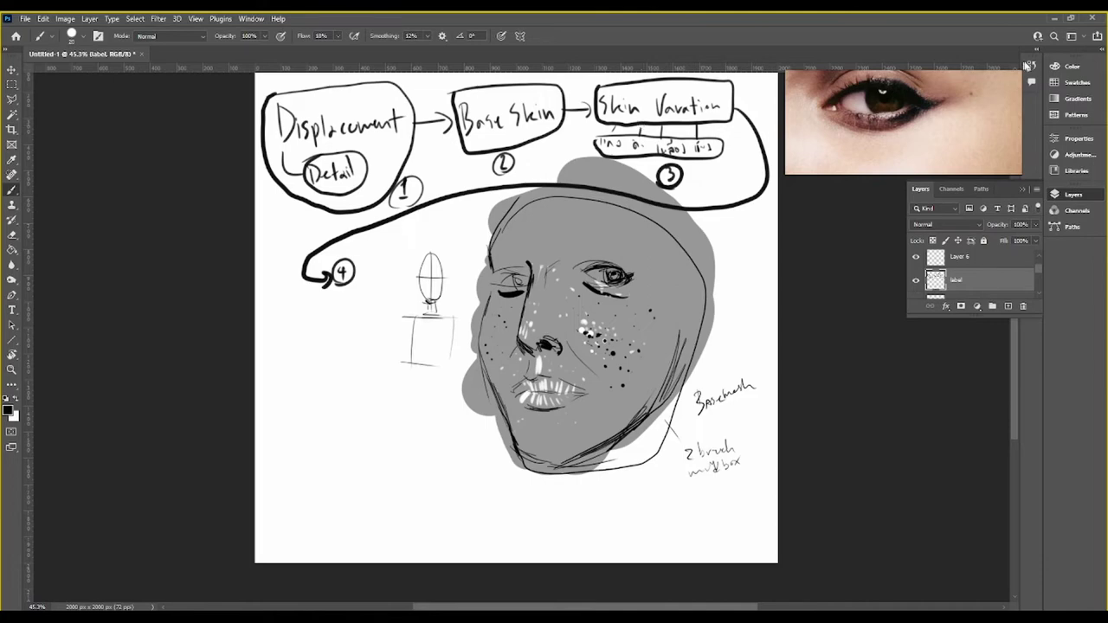
scroll(988, 91, down, 3)
mouse_move(954, 101)
mouse_down()
mouse_move(957, 122)
mouse_move(953, 87)
mouse_up()
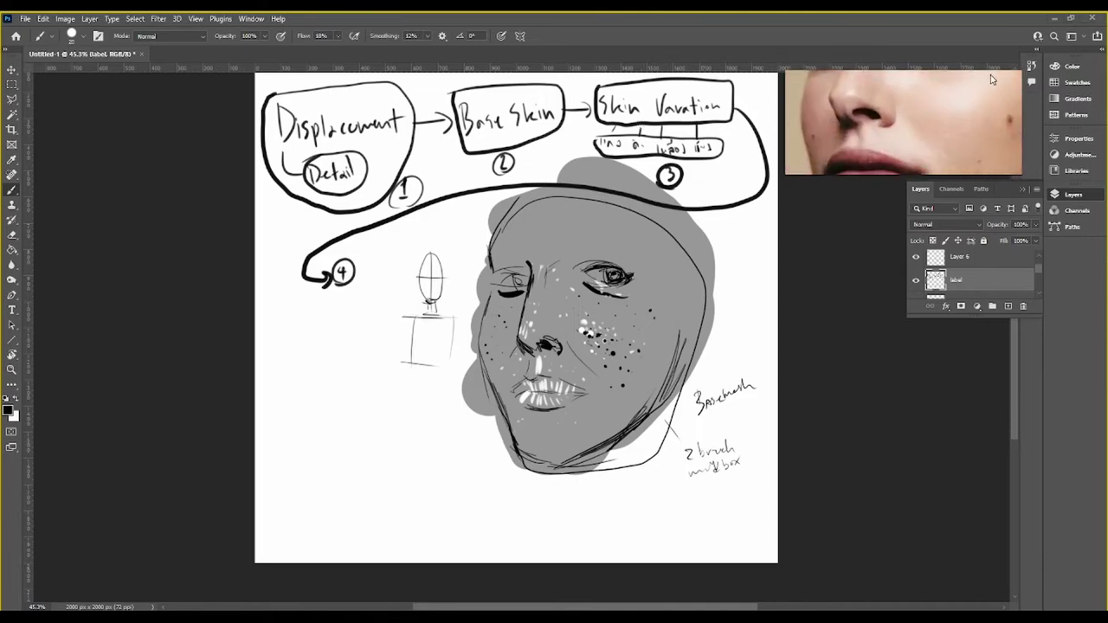
scroll(953, 127, up, 3)
mouse_move(953, 128)
mouse_down()
mouse_move(931, 115)
mouse_move(910, 73)
mouse_up()
scroll(930, 115, down, 2)
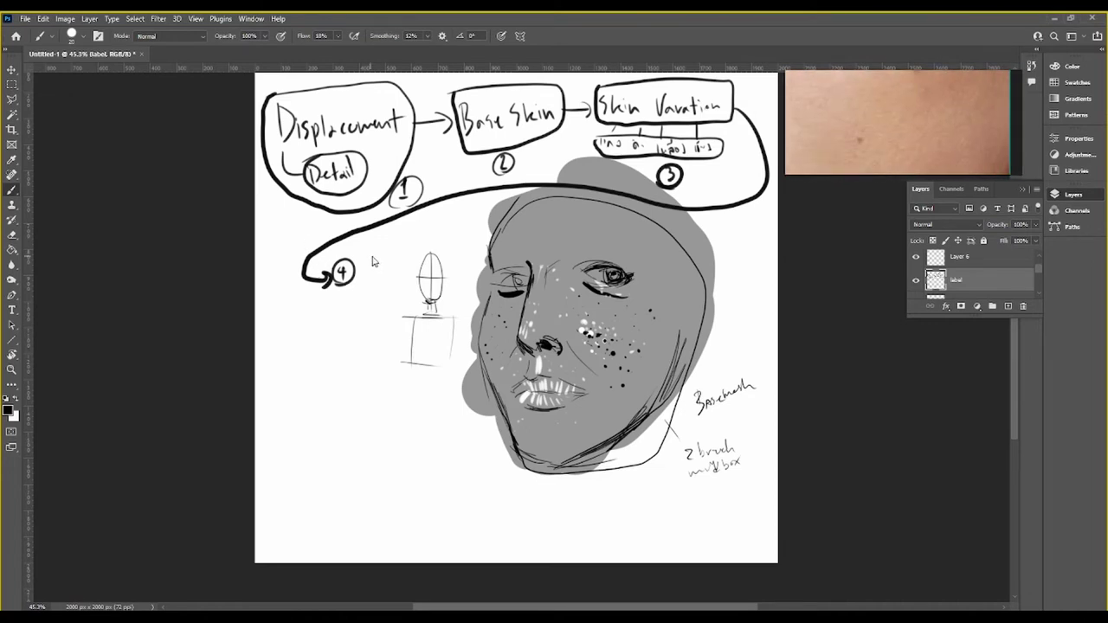
mouse_move(373, 255)
mouse_down()
mouse_move(363, 278)
mouse_move(473, 260)
mouse_up()
drag(359, 253, 360, 275)
Close the Skin Damage box, box the skin-imperfection note, and arrow down to step 5
mouse_move(358, 234)
mouse_down()
mouse_move(467, 231)
mouse_move(473, 276)
mouse_move(360, 278)
mouse_move(361, 322)
mouse_move(402, 314)
mouse_move(428, 330)
mouse_move(449, 295)
mouse_move(456, 317)
mouse_move(462, 298)
mouse_move(469, 313)
mouse_up()
mouse_move(351, 300)
mouse_down()
mouse_move(453, 285)
mouse_move(486, 305)
mouse_move(381, 338)
mouse_move(348, 304)
mouse_up()
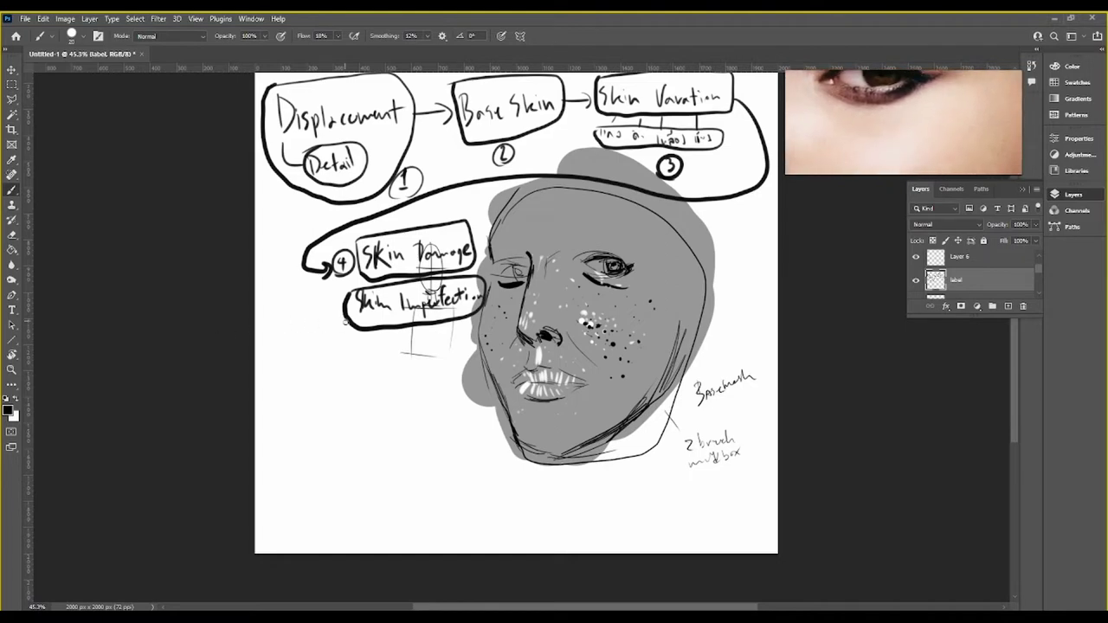
mouse_move(345, 316)
mouse_down()
mouse_move(321, 336)
mouse_move(317, 360)
mouse_move(317, 344)
mouse_up()
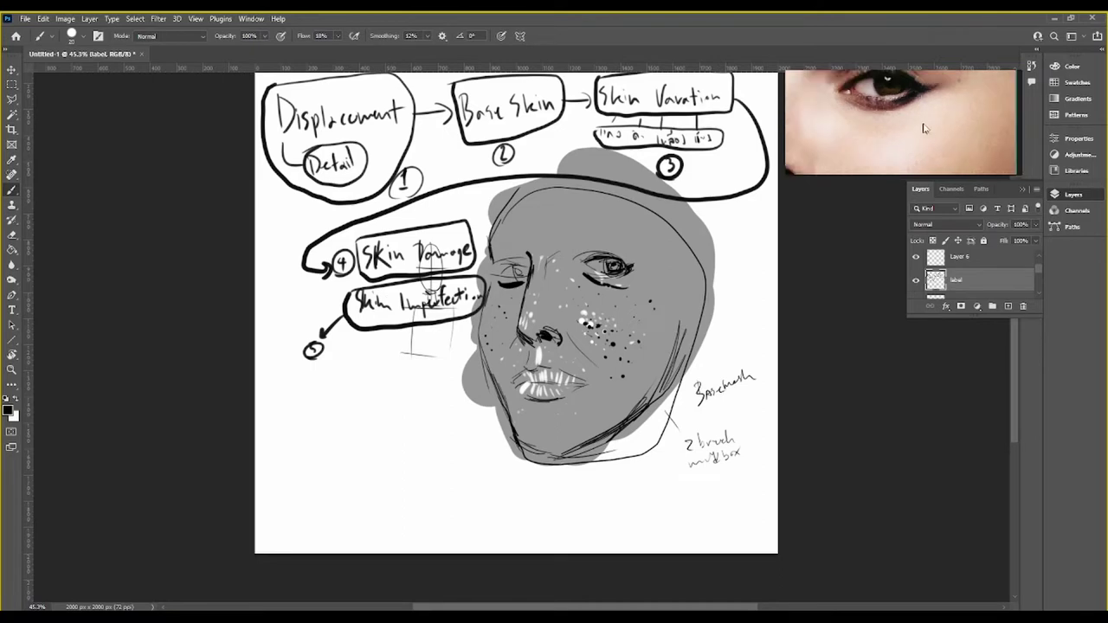
mouse_move(924, 139)
mouse_down()
mouse_move(933, 132)
mouse_move(917, 117)
mouse_up()
Switch to the reference photo folder and enlarge the celebrity face close-up
key(alt+Tab)
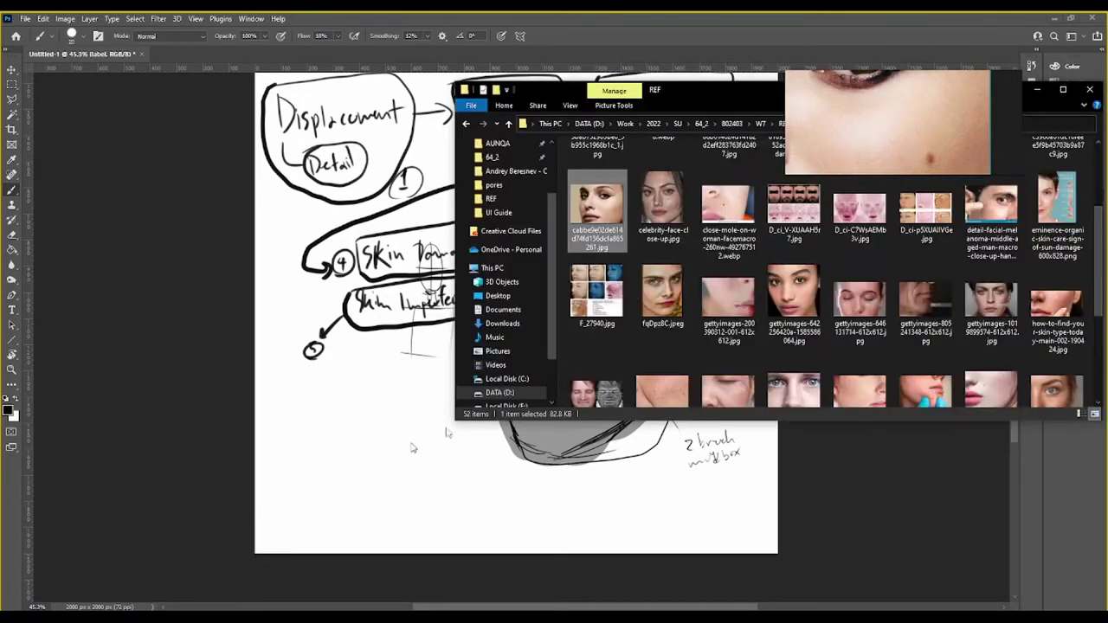
drag(663, 204, 913, 134)
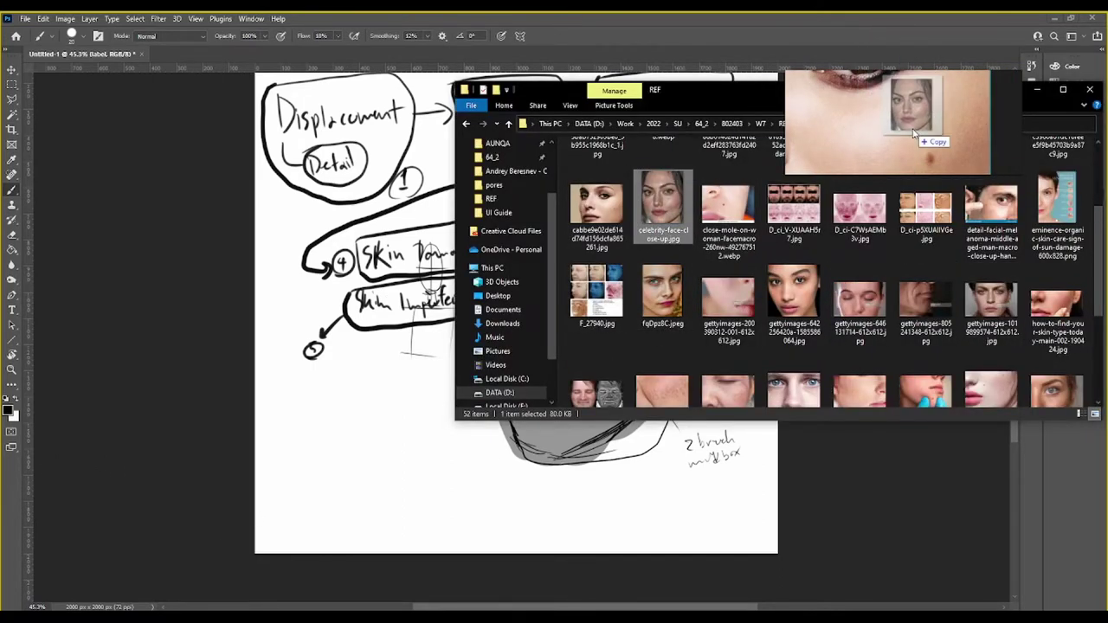
scroll(923, 137, up, 3)
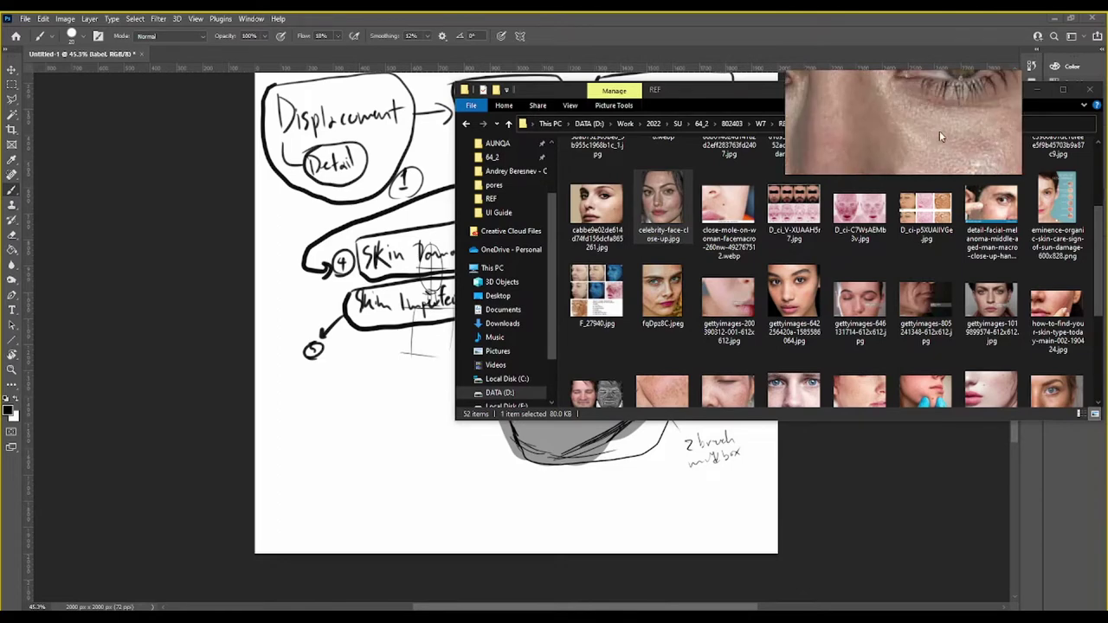
scroll(940, 131, down, 3)
drag(816, 173, 790, 340)
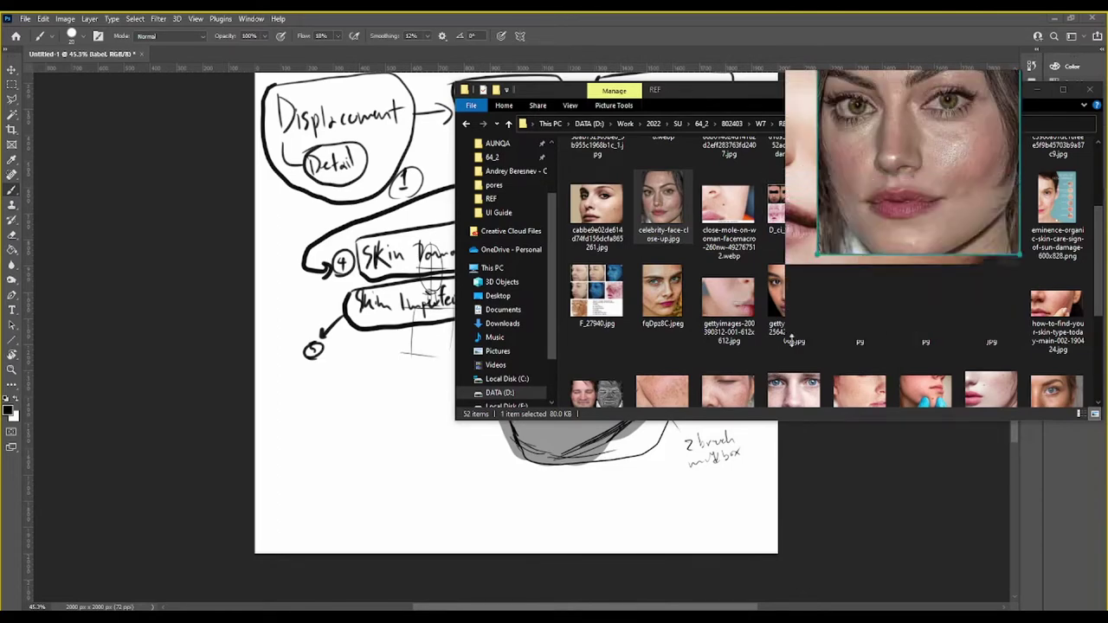
scroll(926, 216, up, 3)
mouse_move(883, 174)
mouse_down()
mouse_move(916, 217)
mouse_move(838, 240)
mouse_up()
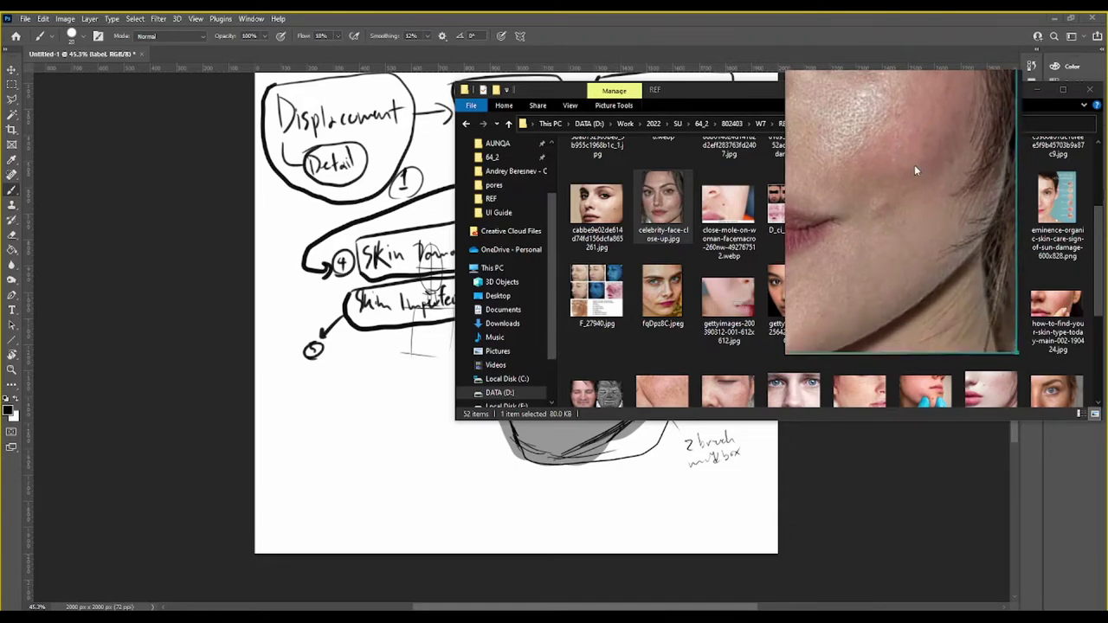
Pan the close-up across lips, eyes and forehead, then bring Photoshop back in front
drag(900, 225, 928, 221)
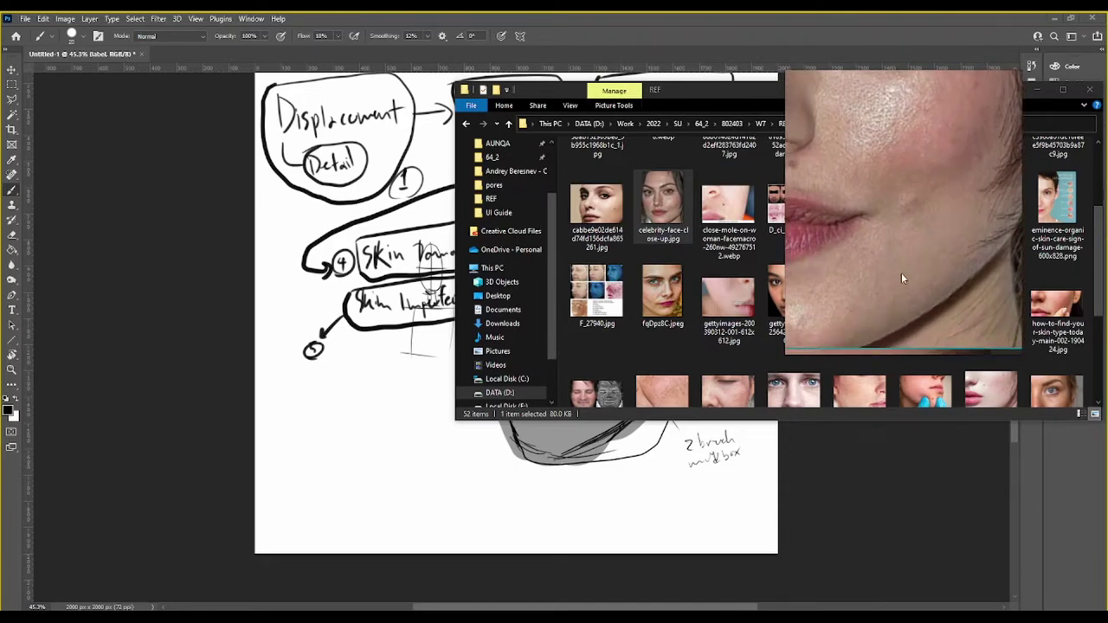
drag(940, 135, 871, 83)
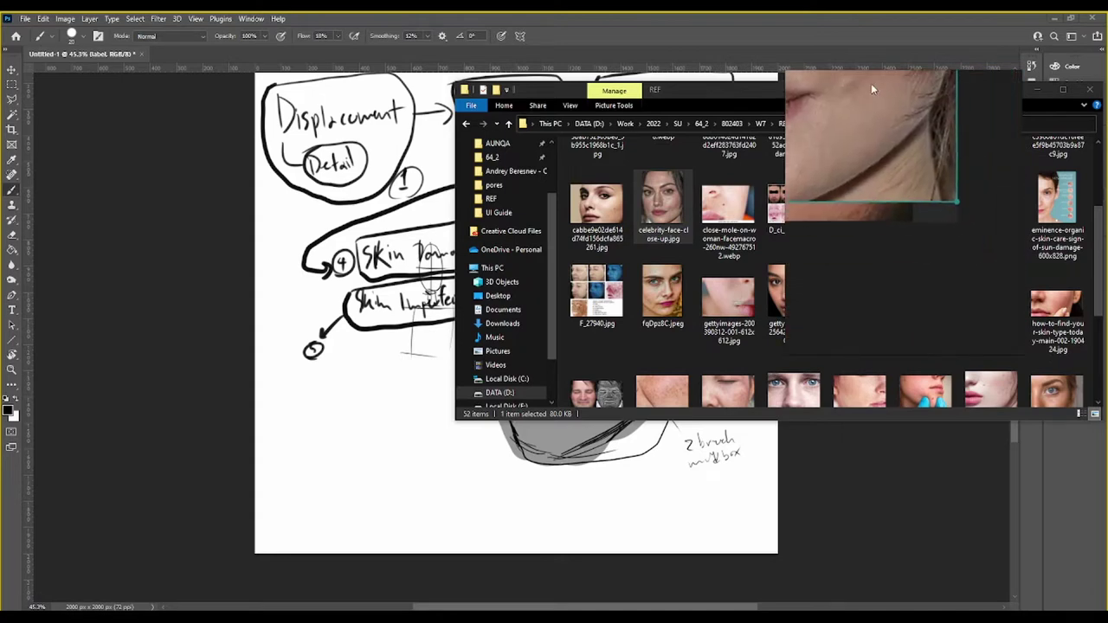
mouse_move(878, 168)
mouse_down()
mouse_move(890, 200)
mouse_move(953, 268)
mouse_up()
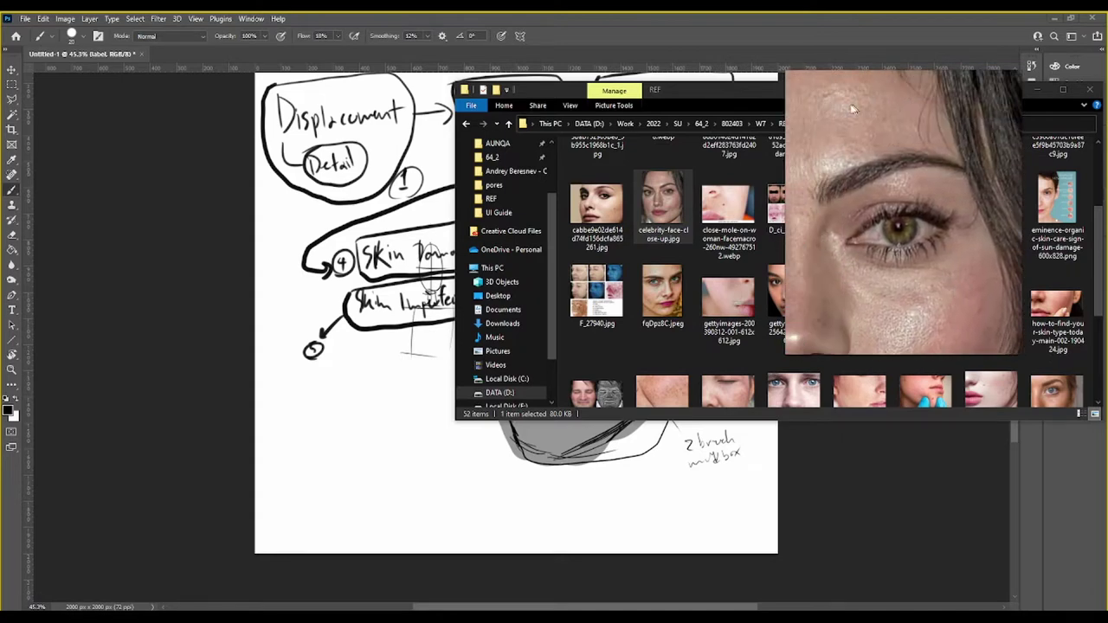
drag(857, 109, 909, 178)
mouse_move(863, 149)
mouse_down()
mouse_move(896, 172)
mouse_move(863, 139)
mouse_up()
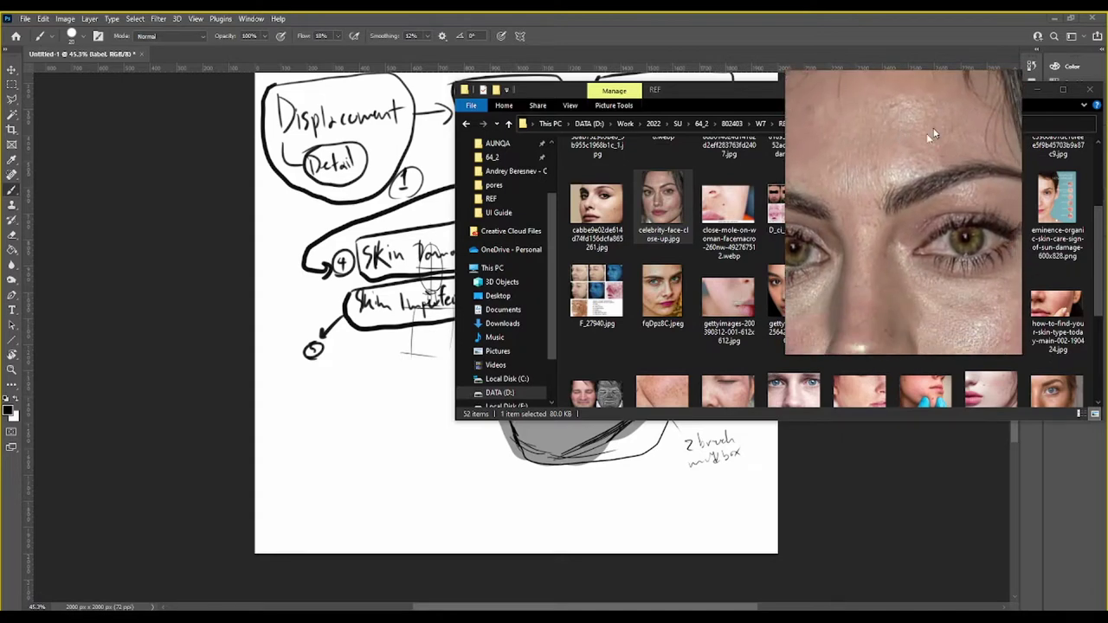
drag(931, 145, 883, 93)
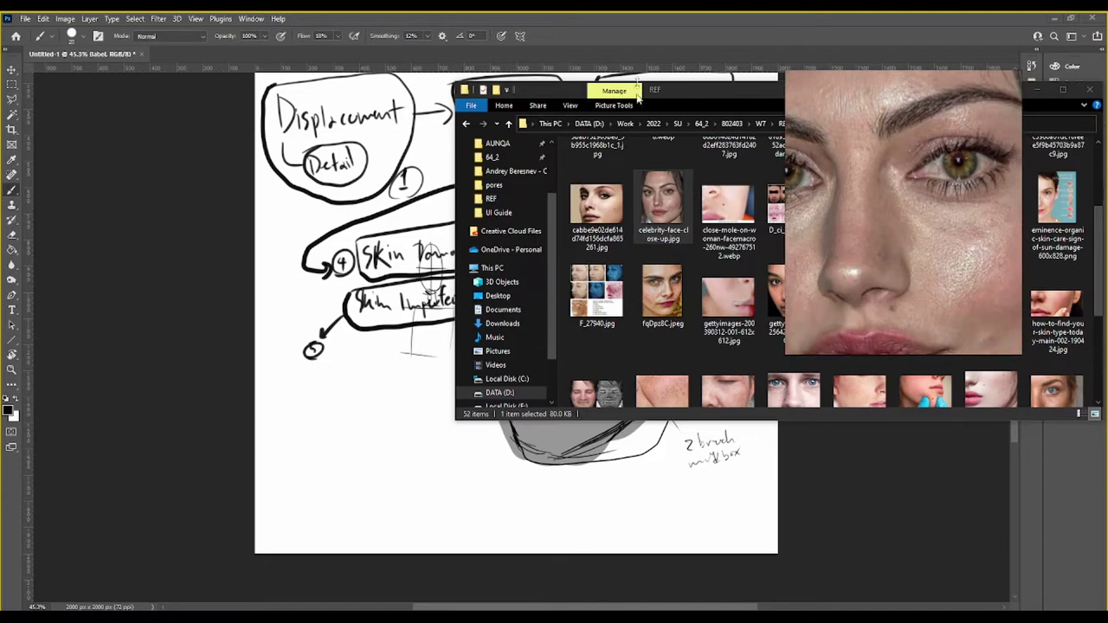
click(632, 26)
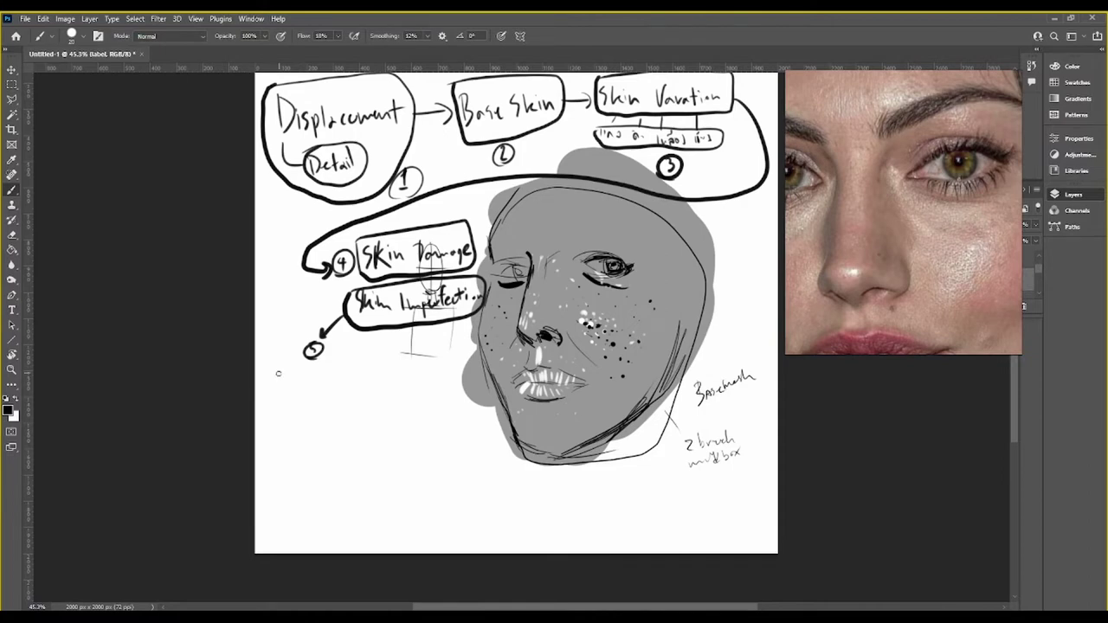
Handwrite the two-line 'Specular … Rotation' note under circle 5 and box it
mouse_move(278, 366)
mouse_down()
mouse_move(271, 385)
mouse_move(308, 380)
mouse_up()
mouse_move(311, 372)
mouse_down()
mouse_move(314, 382)
mouse_move(452, 345)
mouse_up()
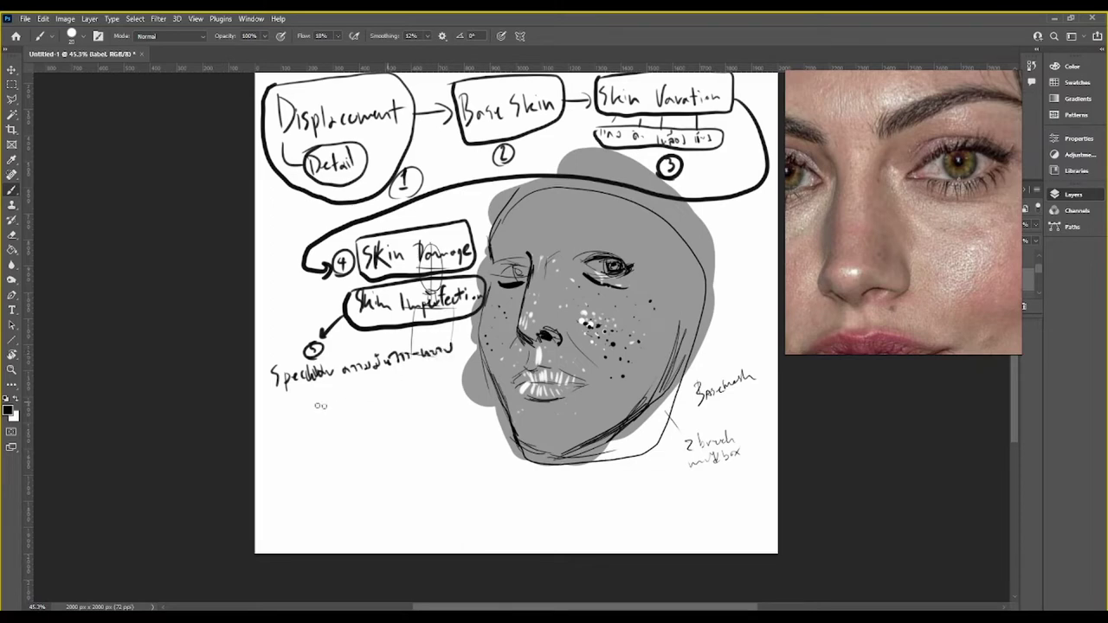
mouse_move(277, 398)
mouse_down()
mouse_move(289, 407)
mouse_move(322, 396)
mouse_up()
mouse_move(259, 367)
mouse_down()
mouse_move(442, 341)
mouse_move(459, 367)
mouse_move(341, 420)
mouse_move(260, 406)
mouse_move(262, 367)
mouse_up()
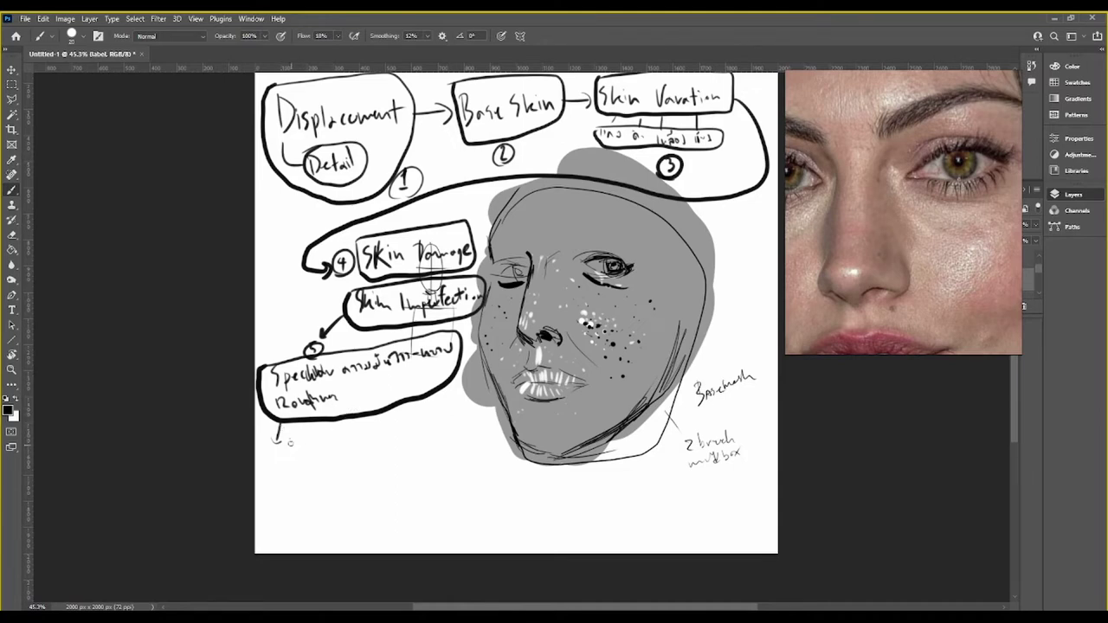
Write a 'Rough/Specular' line and a bracketed 'Specular Metallic' line beneath the box
mouse_move(291, 436)
mouse_down()
mouse_move(297, 447)
mouse_move(347, 442)
mouse_move(335, 445)
mouse_move(455, 415)
mouse_up()
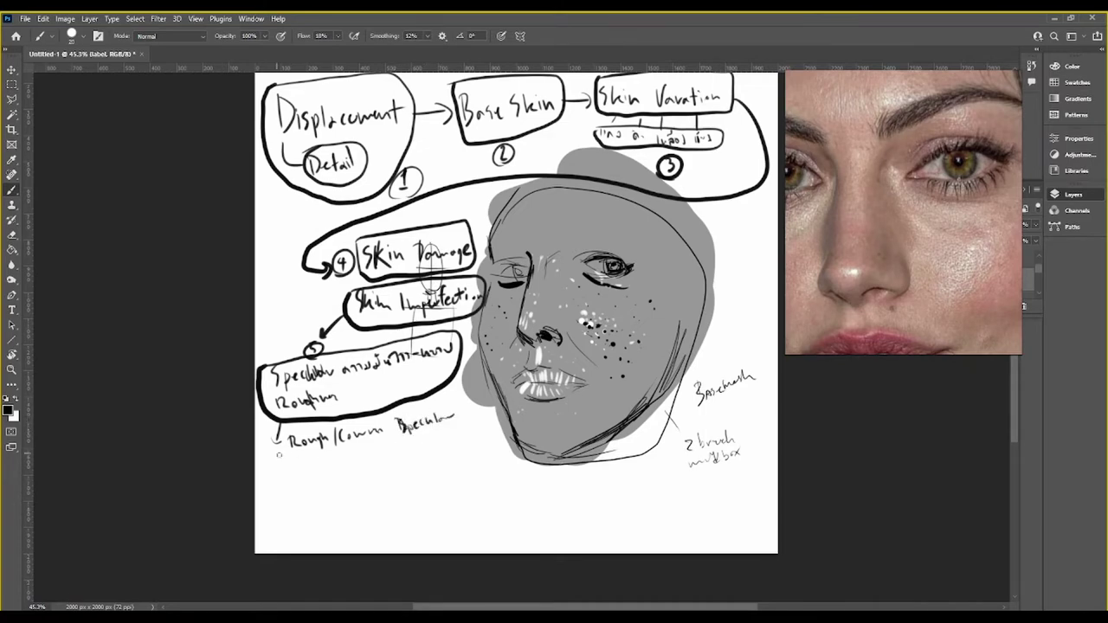
drag(283, 447, 286, 465)
mouse_move(309, 463)
mouse_down()
mouse_move(304, 473)
mouse_move(358, 464)
mouse_up()
mouse_move(360, 466)
mouse_down()
mouse_move(384, 450)
mouse_move(381, 468)
mouse_move(419, 442)
mouse_up()
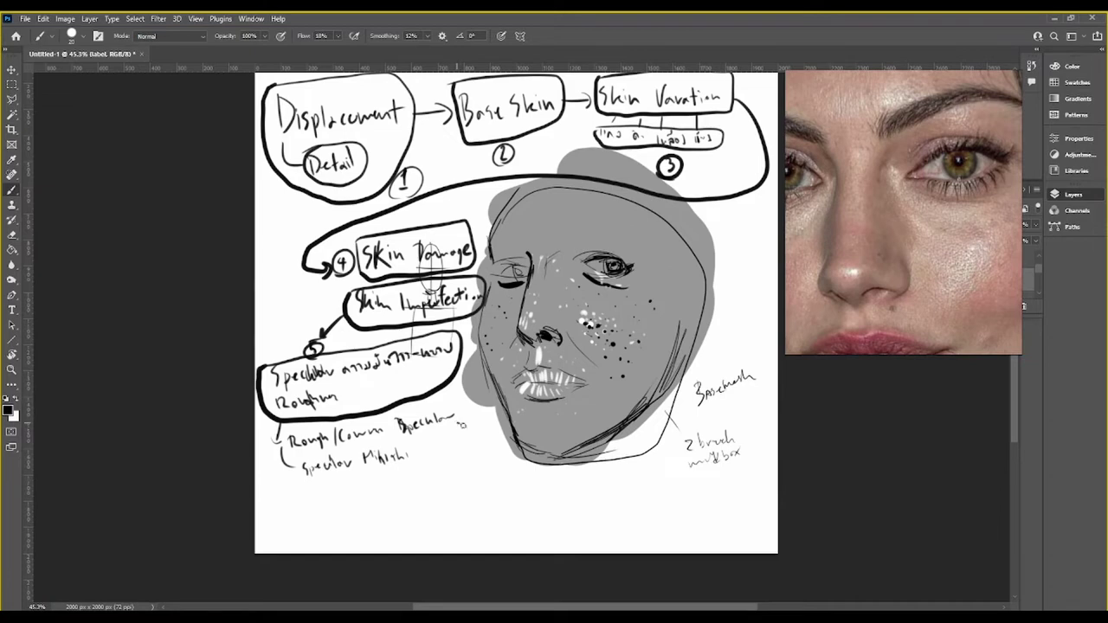
Brush arrows after the roughness and Specular Metallic lines and write 'Coat'
drag(457, 424, 482, 426)
drag(423, 456, 445, 454)
drag(486, 419, 506, 423)
mouse_move(455, 443)
mouse_down()
mouse_move(452, 460)
mouse_move(473, 458)
mouse_up()
drag(479, 441, 479, 458)
drag(475, 446, 485, 446)
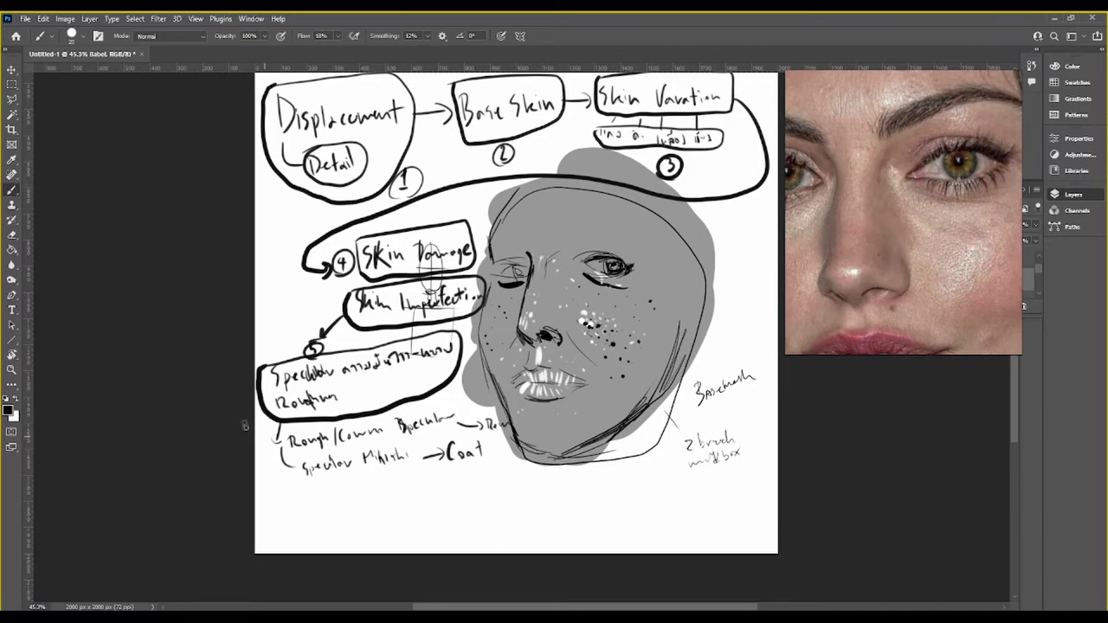
Draw a bracket arrow down to a circled 6 and a ringed three-squiggle symbol
drag(278, 474, 310, 516)
mouse_move(276, 417)
mouse_down()
mouse_move(289, 517)
mouse_move(314, 531)
mouse_up()
mouse_move(336, 494)
mouse_down()
mouse_move(327, 504)
mouse_move(345, 505)
mouse_up()
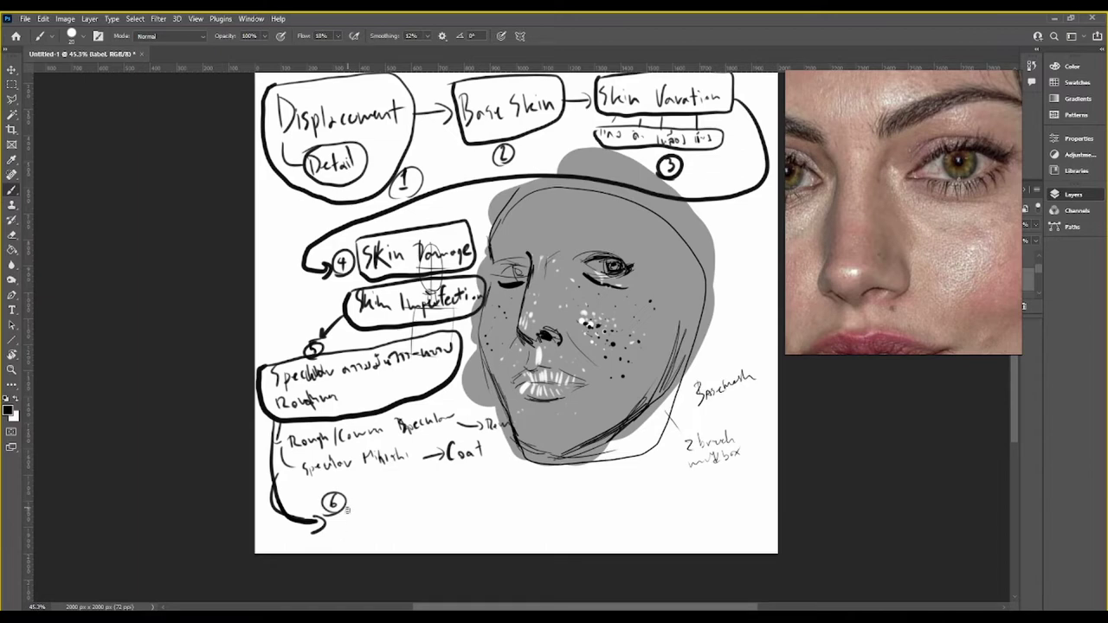
mouse_move(369, 499)
mouse_down()
mouse_move(362, 534)
mouse_move(380, 503)
mouse_move(381, 532)
mouse_up()
mouse_move(355, 495)
mouse_down()
mouse_move(351, 541)
mouse_move(362, 486)
mouse_up()
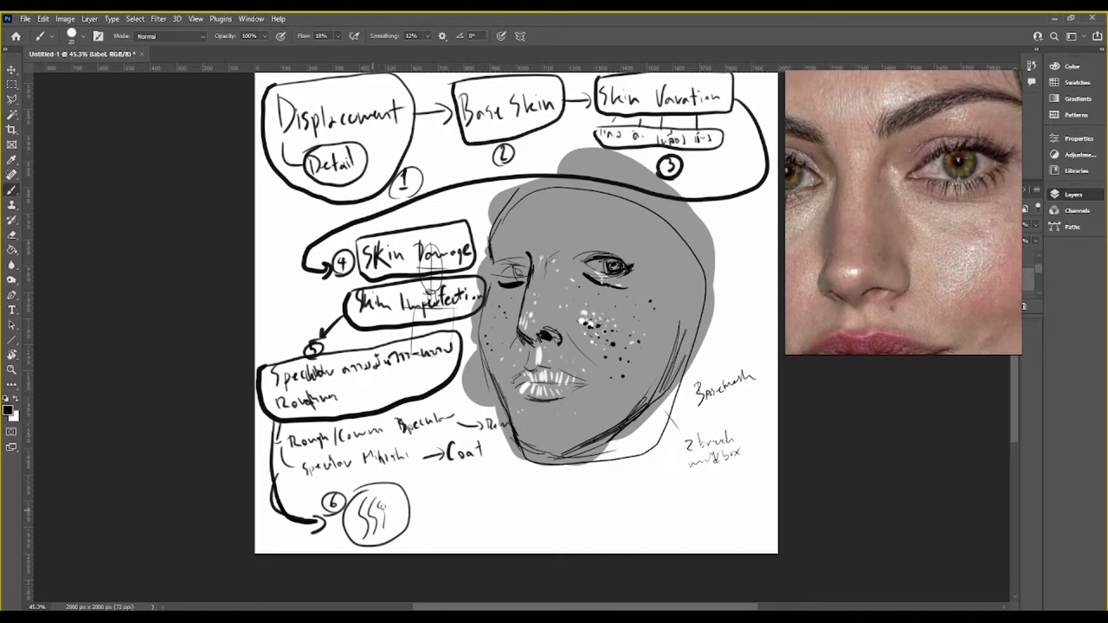
Run a connector from the squiggle circle to 'baking' and a boxed 'Thickness map' note
drag(383, 502, 387, 519)
mouse_move(410, 502)
mouse_down()
mouse_move(519, 482)
mouse_move(547, 482)
mouse_move(542, 493)
mouse_move(525, 476)
mouse_up()
mouse_move(534, 486)
mouse_down()
mouse_move(547, 480)
mouse_move(525, 490)
mouse_up()
mouse_move(520, 492)
mouse_down()
mouse_move(519, 510)
mouse_move(615, 497)
mouse_up()
mouse_move(617, 501)
mouse_down()
mouse_move(620, 490)
mouse_move(622, 502)
mouse_up()
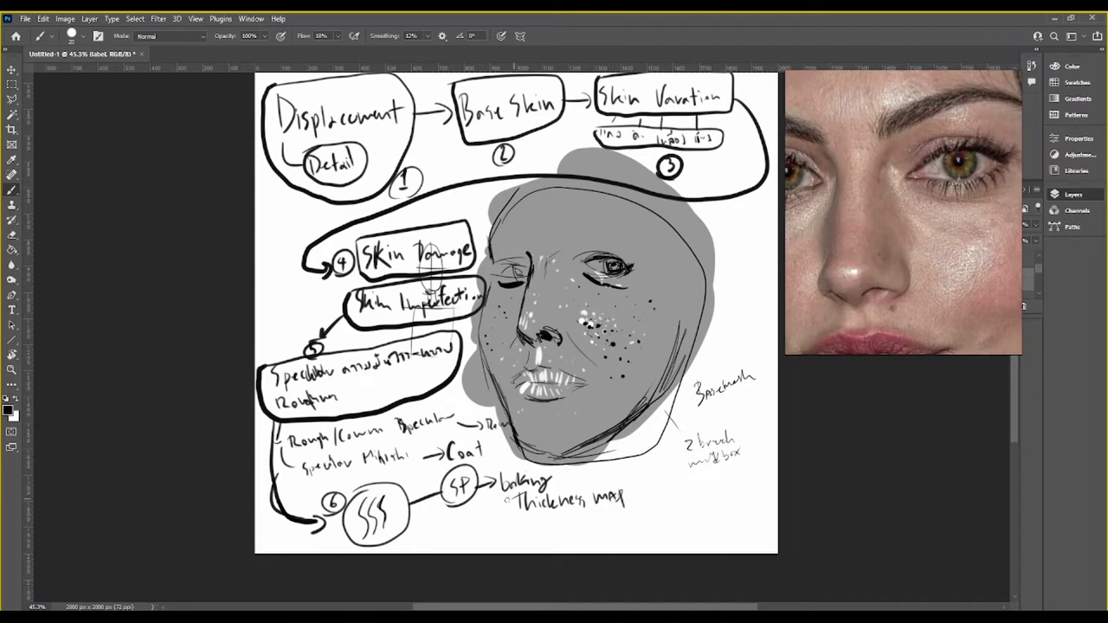
mouse_move(505, 496)
mouse_down()
mouse_move(633, 475)
mouse_move(551, 518)
mouse_move(513, 497)
mouse_up()
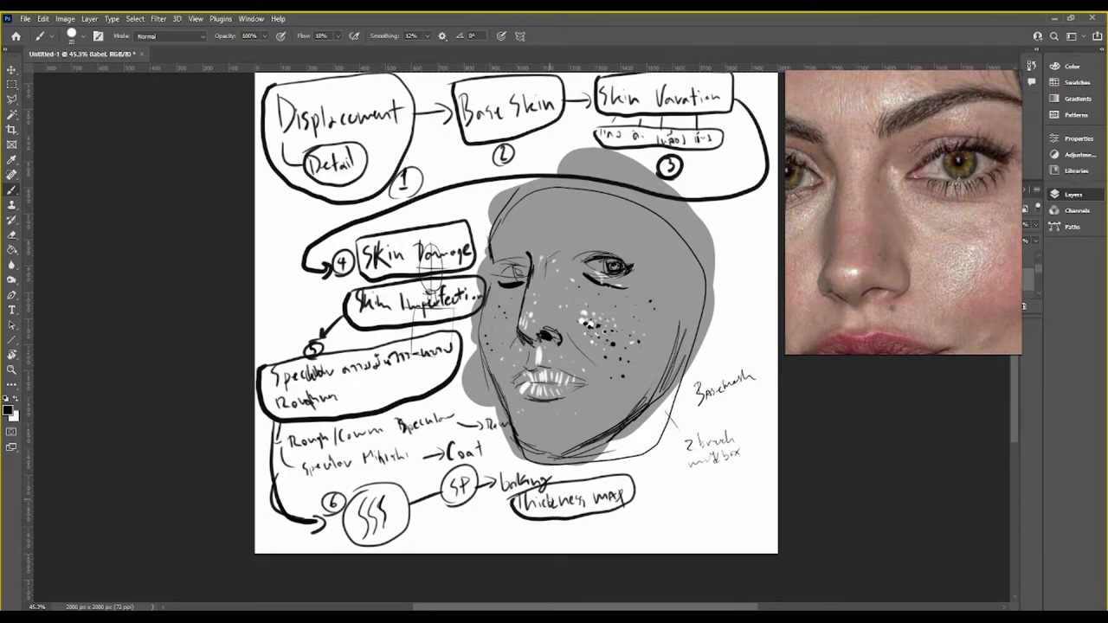
Paste a frontal face photo onto the PureRef board beside the close-up
key(ctrl+v)
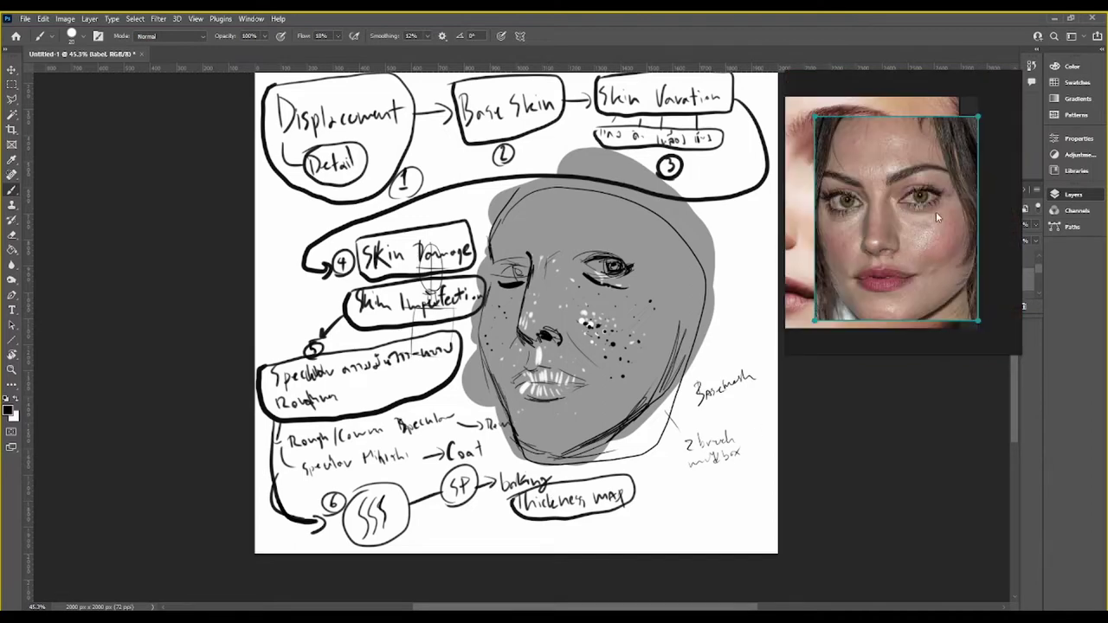
drag(879, 235, 955, 233)
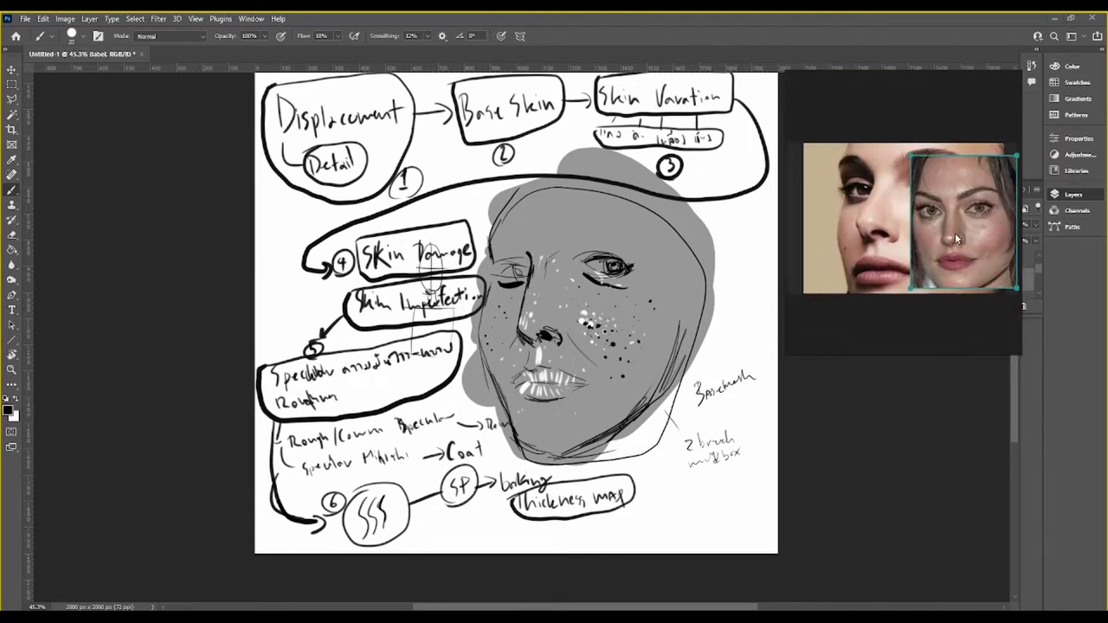
scroll(862, 229, down, 3)
scroll(866, 228, up, 3)
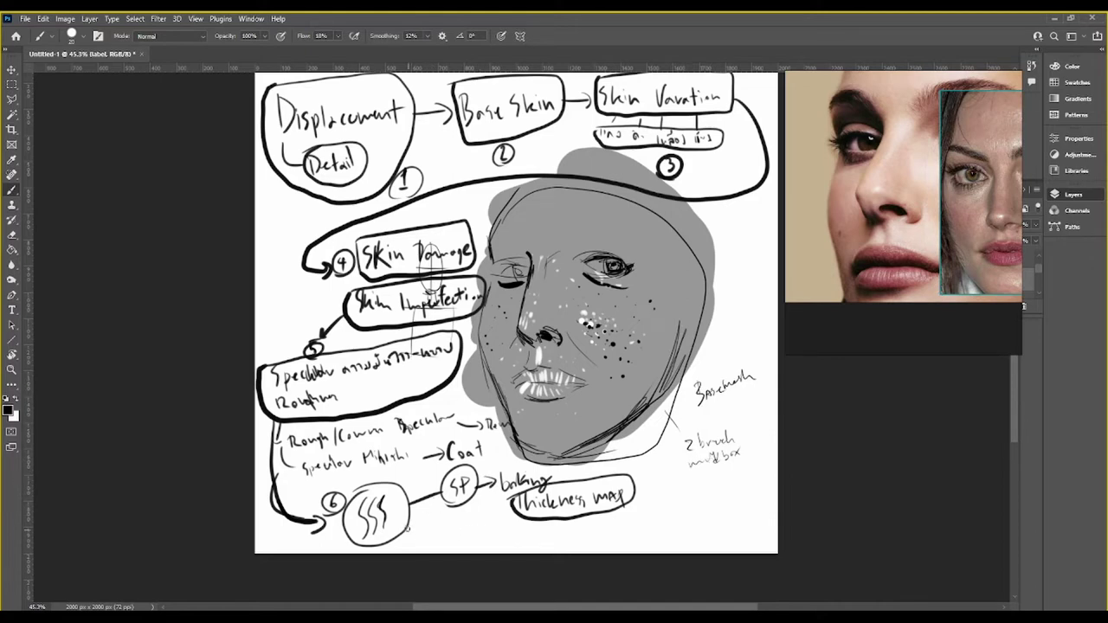
Link the squiggle circle to the Thickness map box and label it 'SSS MAP'
drag(403, 526, 512, 509)
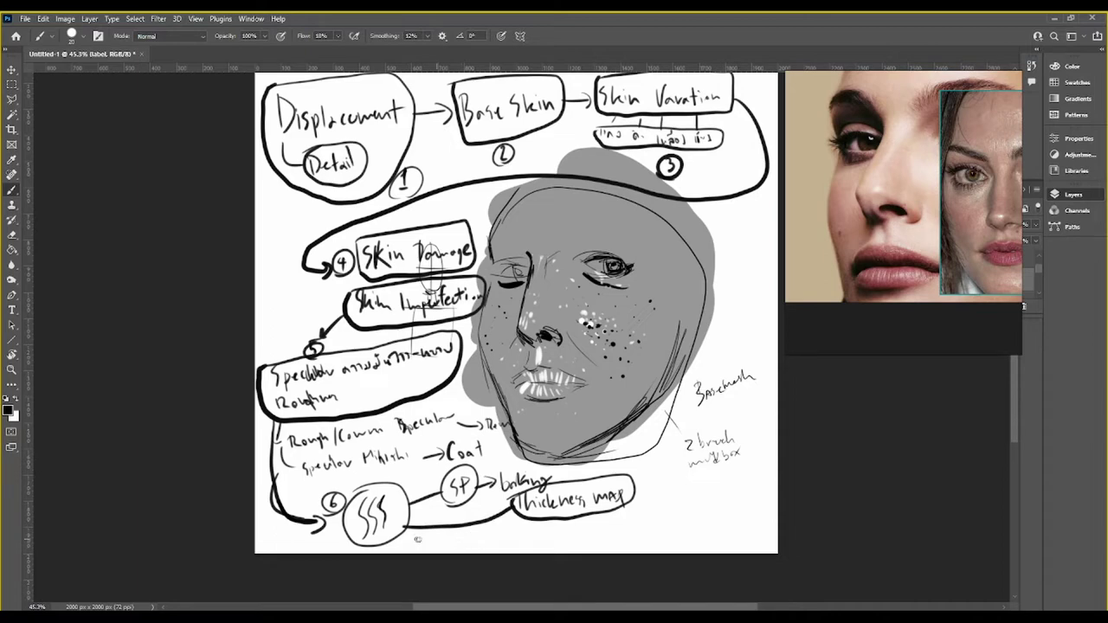
mouse_move(426, 534)
mouse_down()
mouse_move(424, 546)
mouse_move(468, 544)
mouse_up()
drag(472, 539, 490, 532)
scroll(867, 213, up, 4)
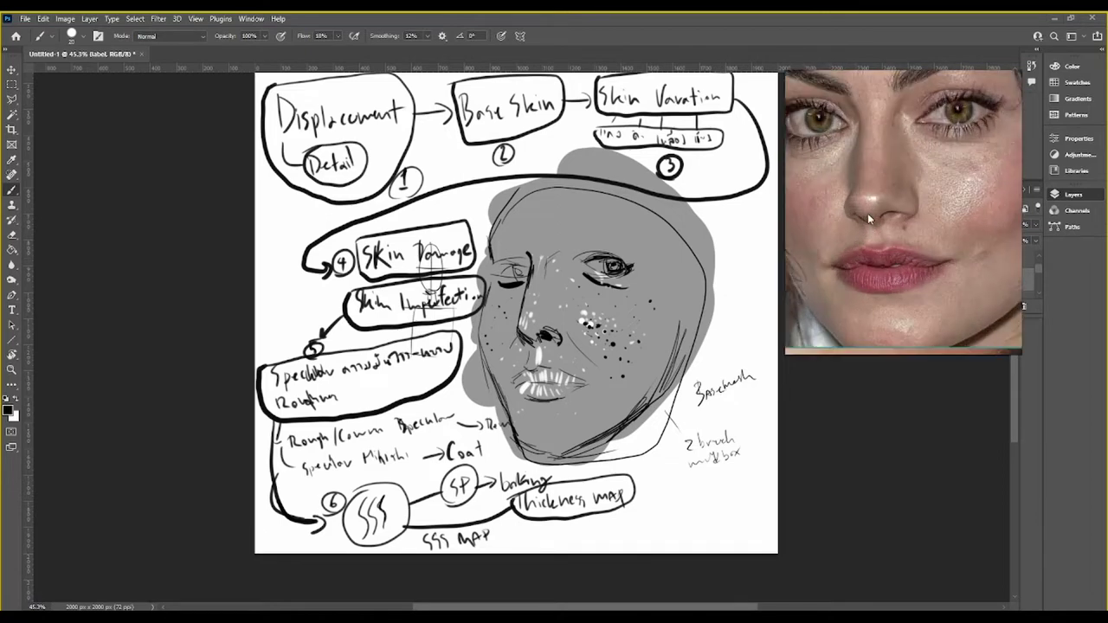
scroll(867, 216, down, 1)
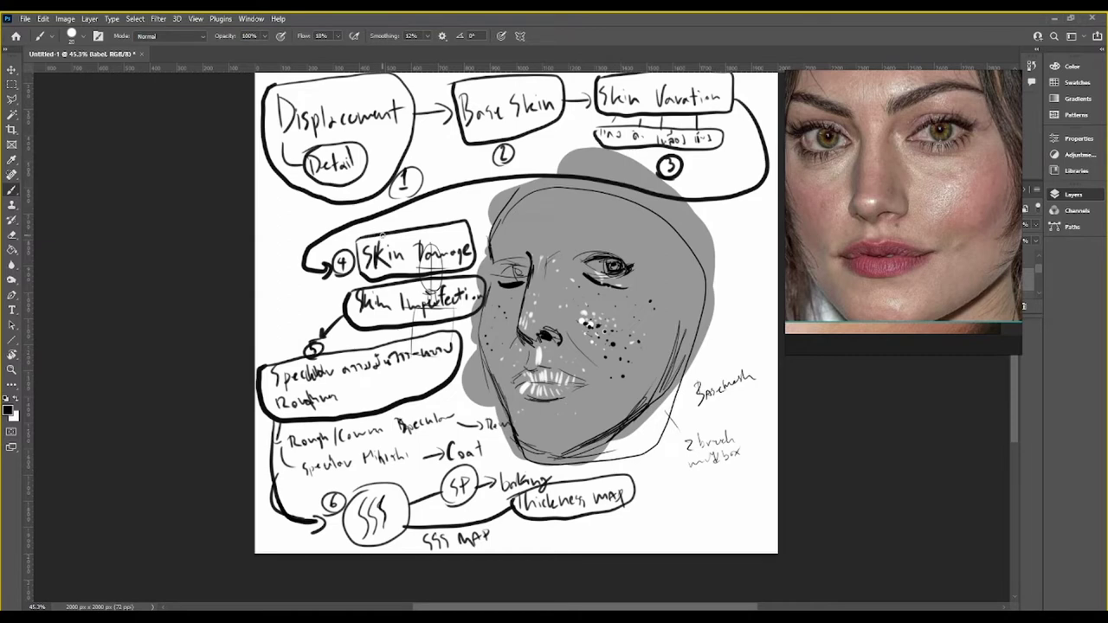
Add the Vein stroke from Skin Damage and write 'Zone' beside the circled 3
mouse_move(376, 232)
mouse_down()
mouse_move(402, 213)
mouse_move(447, 216)
mouse_up()
drag(566, 158, 599, 164)
right_click(599, 165)
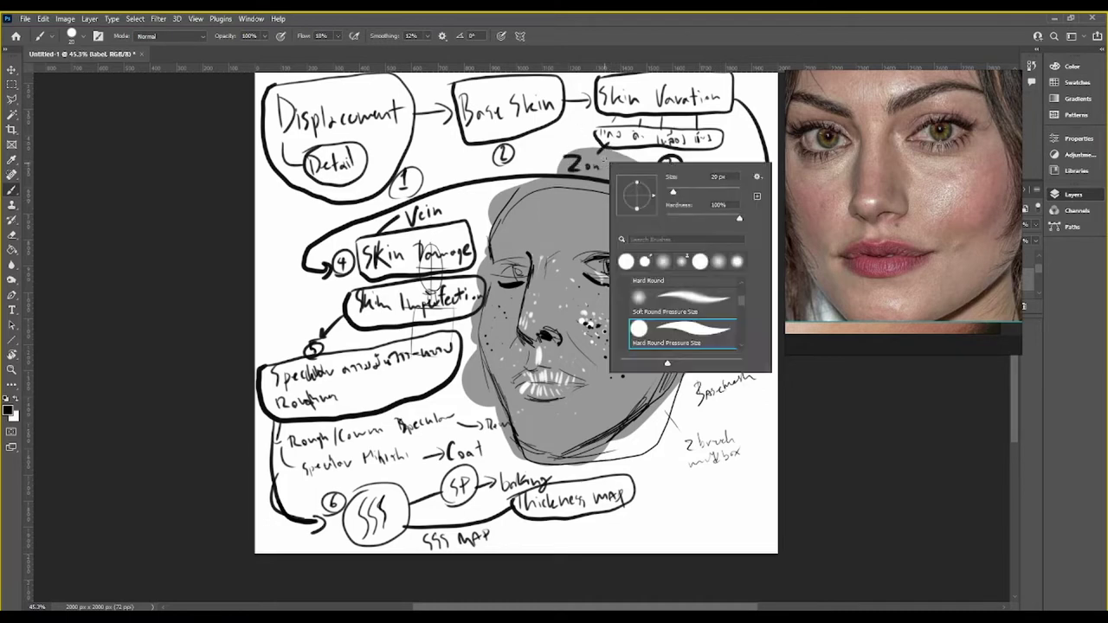
key(Escape)
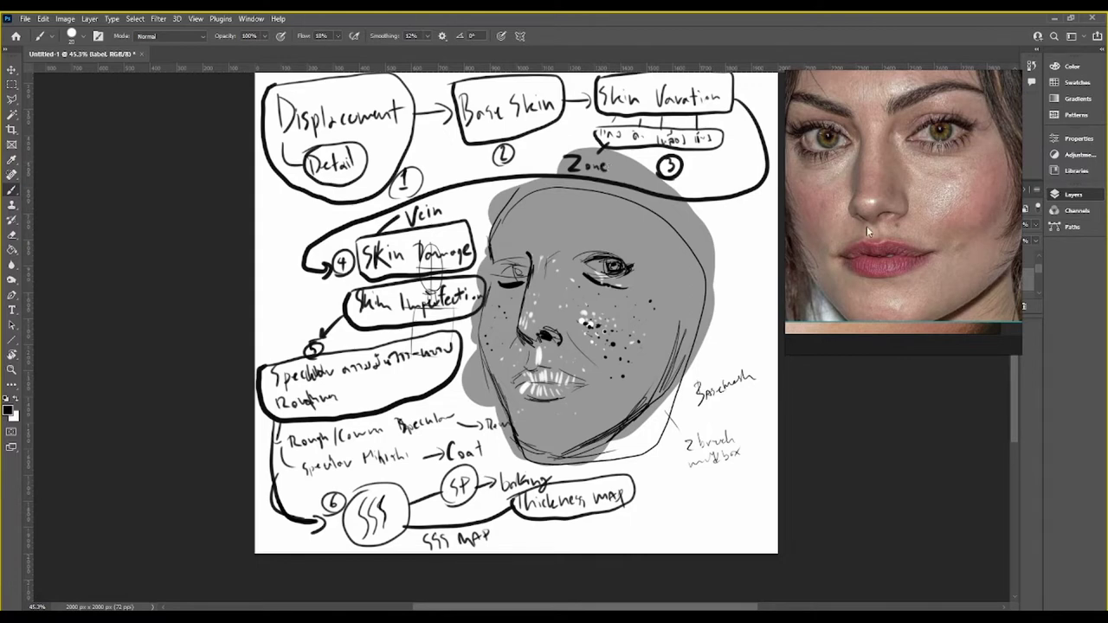
scroll(866, 226, down, 2)
scroll(895, 199, down, 2)
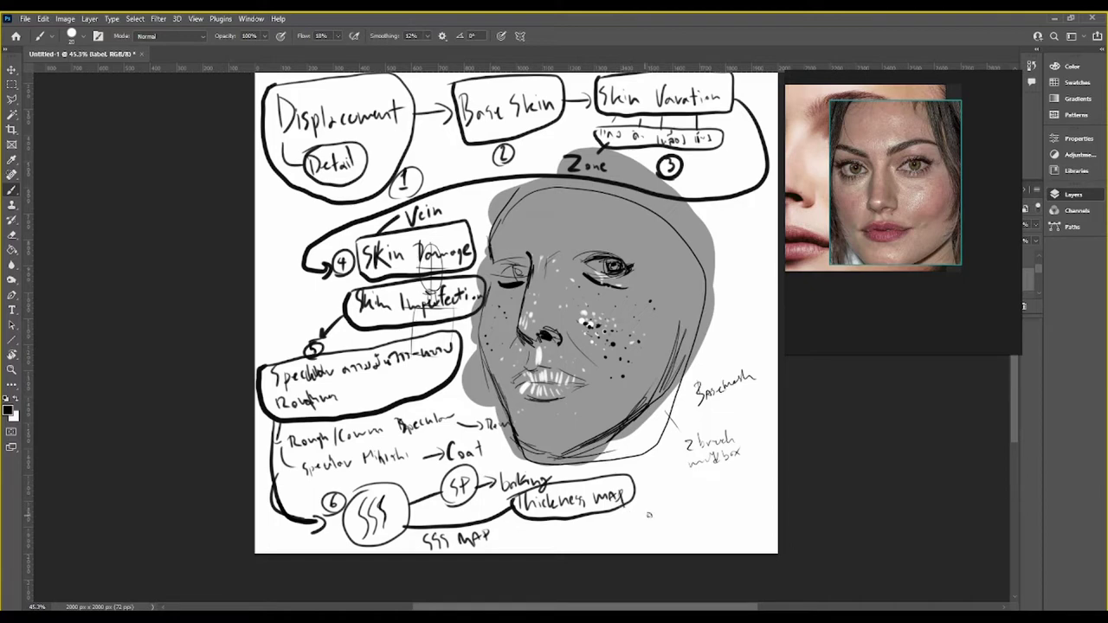
Draw a double arrow from Thickness map to a boxed 'MAYA' with a shader note below
mouse_move(625, 511)
mouse_down()
mouse_move(670, 498)
mouse_move(657, 518)
mouse_move(684, 523)
mouse_up()
mouse_move(684, 477)
mouse_down()
mouse_move(765, 473)
mouse_move(684, 519)
mouse_move(722, 490)
mouse_move(736, 502)
mouse_up()
mouse_move(742, 490)
mouse_down()
mouse_move(734, 515)
mouse_move(752, 491)
mouse_up()
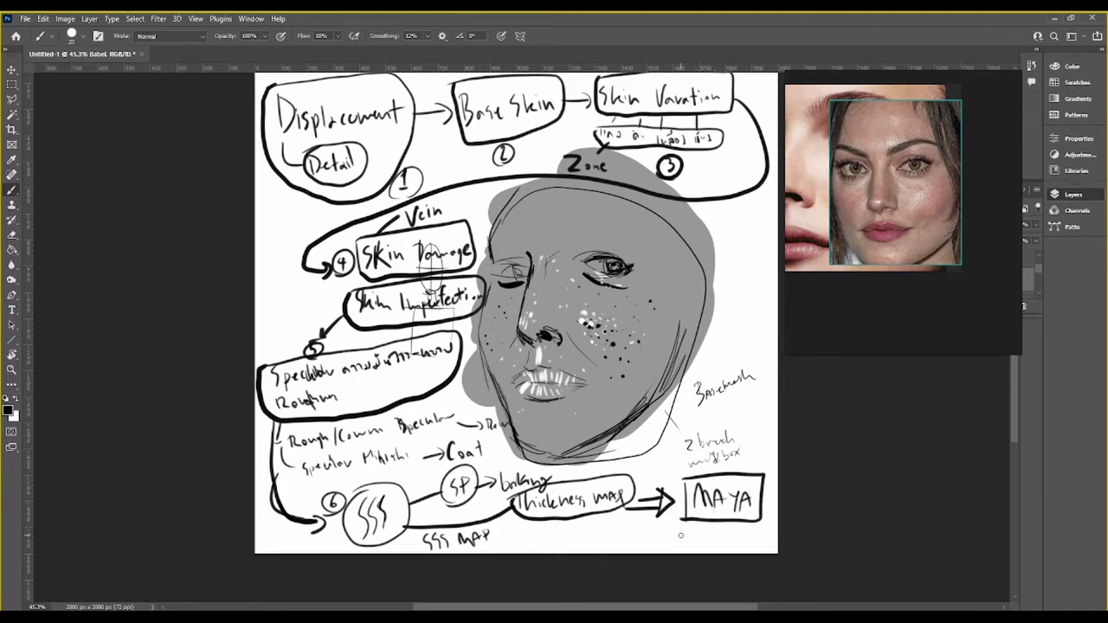
mouse_move(679, 526)
mouse_down()
mouse_move(670, 543)
mouse_move(702, 541)
mouse_up()
Close the floating reference preview and move the REF folder window to the left
key(alt+Tab)
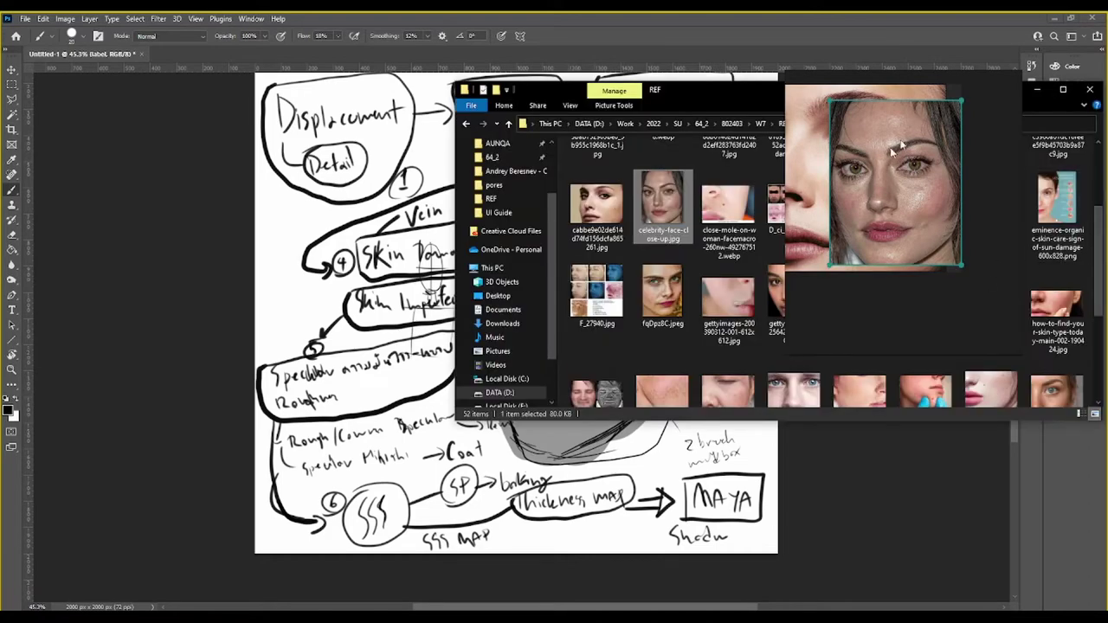
scroll(916, 204, down, 3)
scroll(923, 242, down, 3)
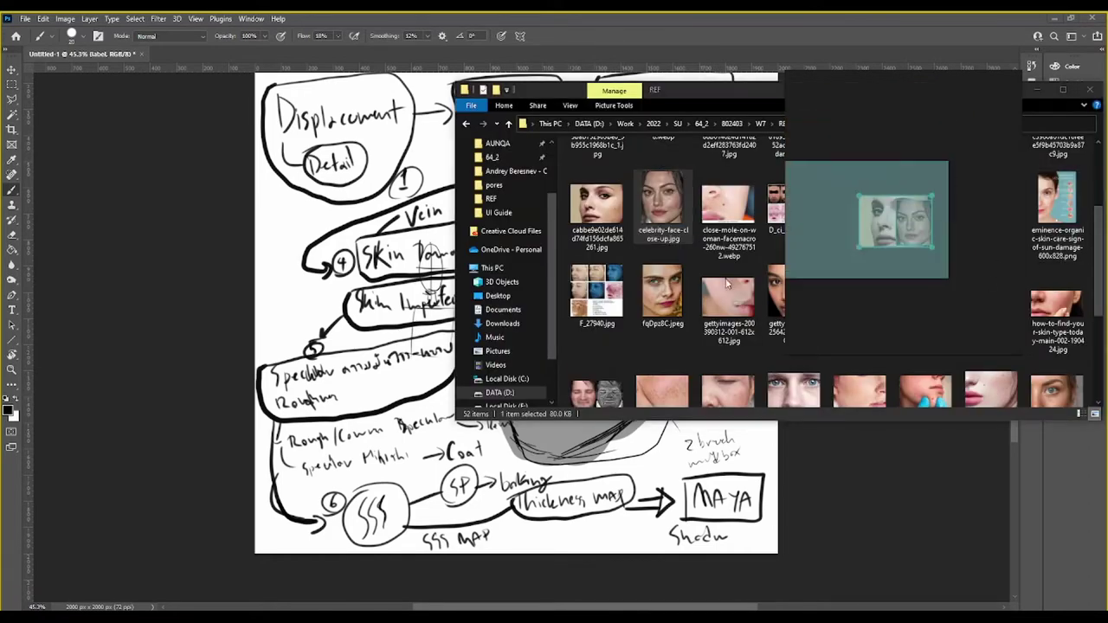
key(Delete)
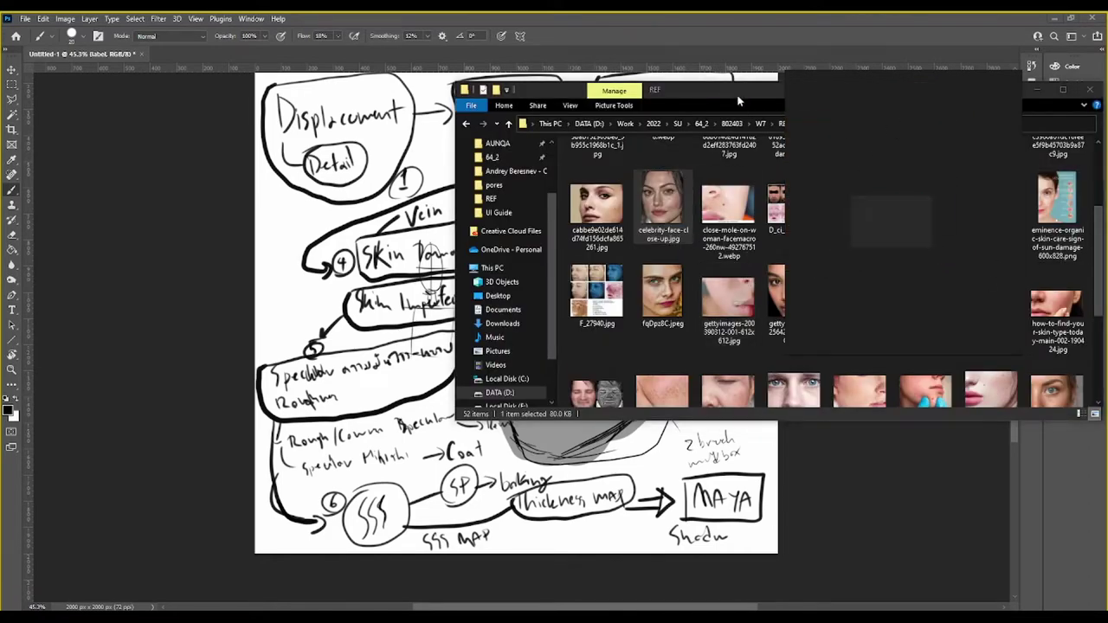
drag(741, 89, 347, 87)
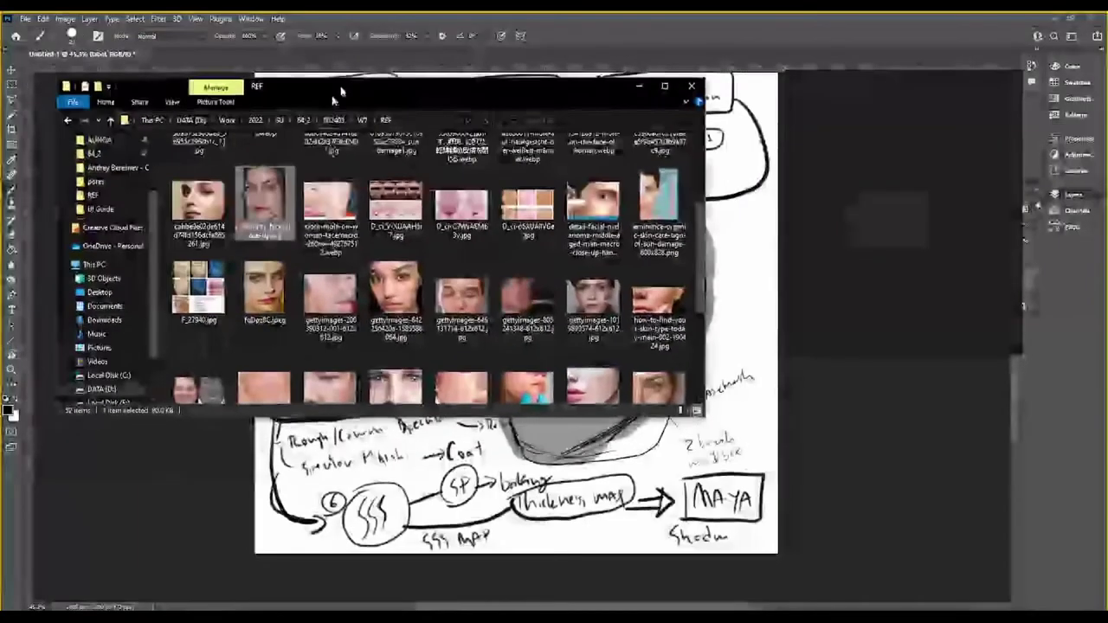
scroll(401, 264, up, 5)
scroll(401, 264, down, 5)
scroll(445, 220, up, 5)
Drop all REF skin photos onto the reference board and enlarge it over the sketch
click(528, 173)
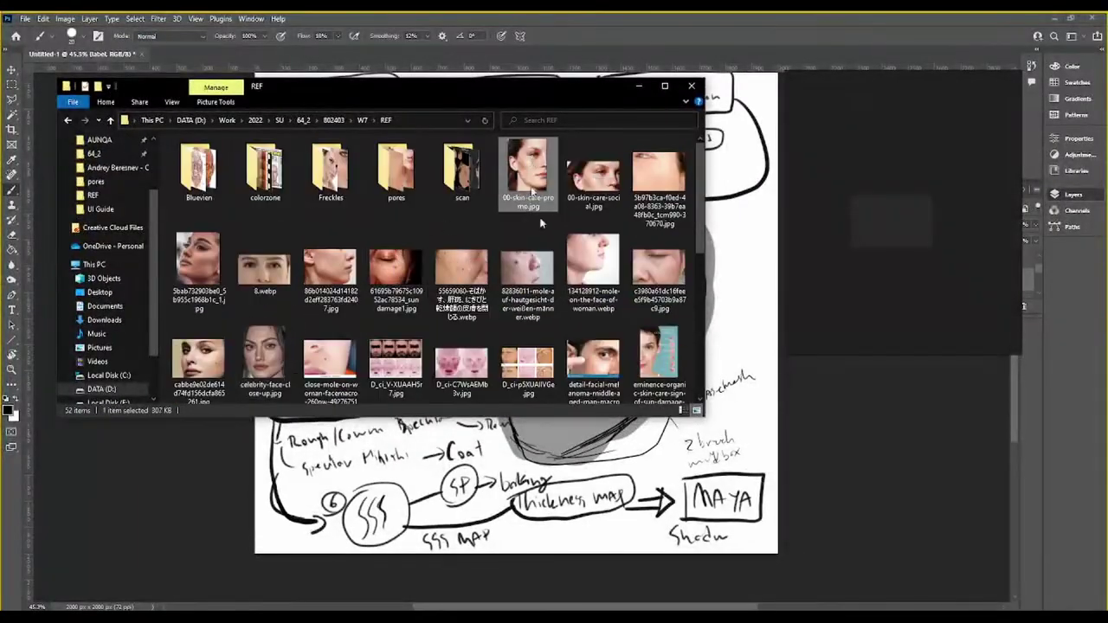
scroll(655, 360, down, 10)
drag(656, 360, 416, 138)
drag(658, 260, 889, 266)
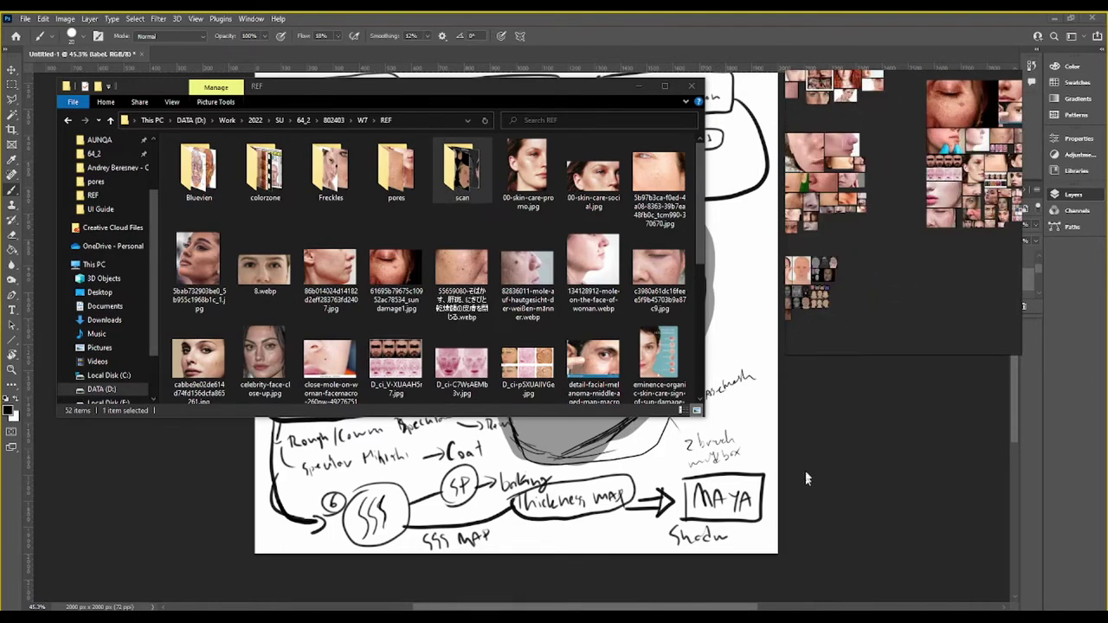
drag(787, 345, 8, 609)
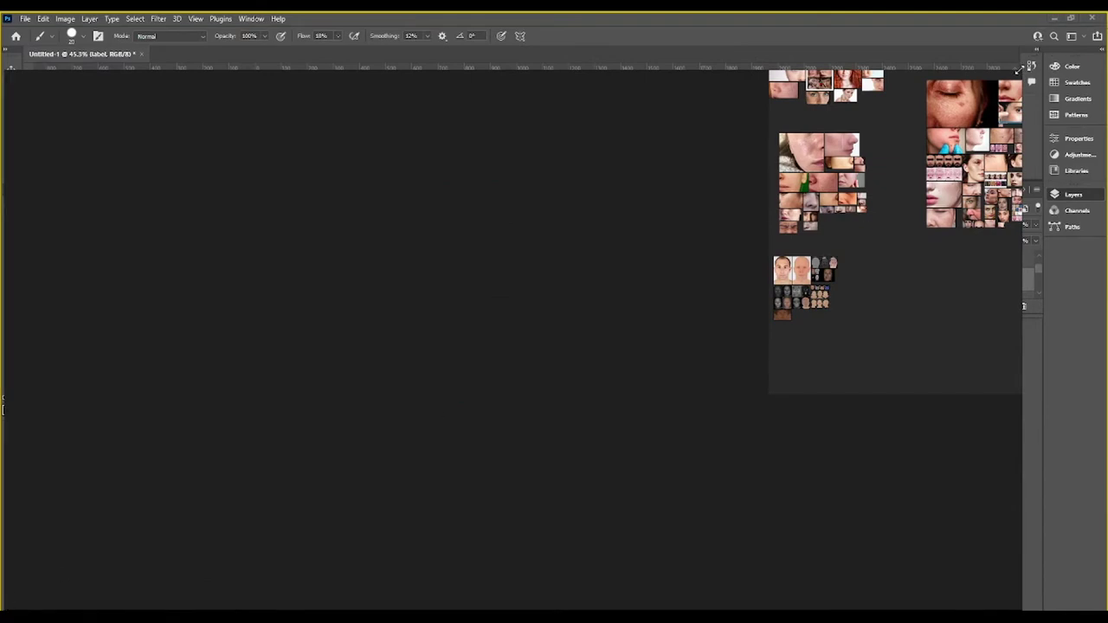
Stretch the board full-screen and centre the pink and brown skin-analysis collage
drag(1021, 69, 1095, 34)
drag(979, 294, 488, 421)
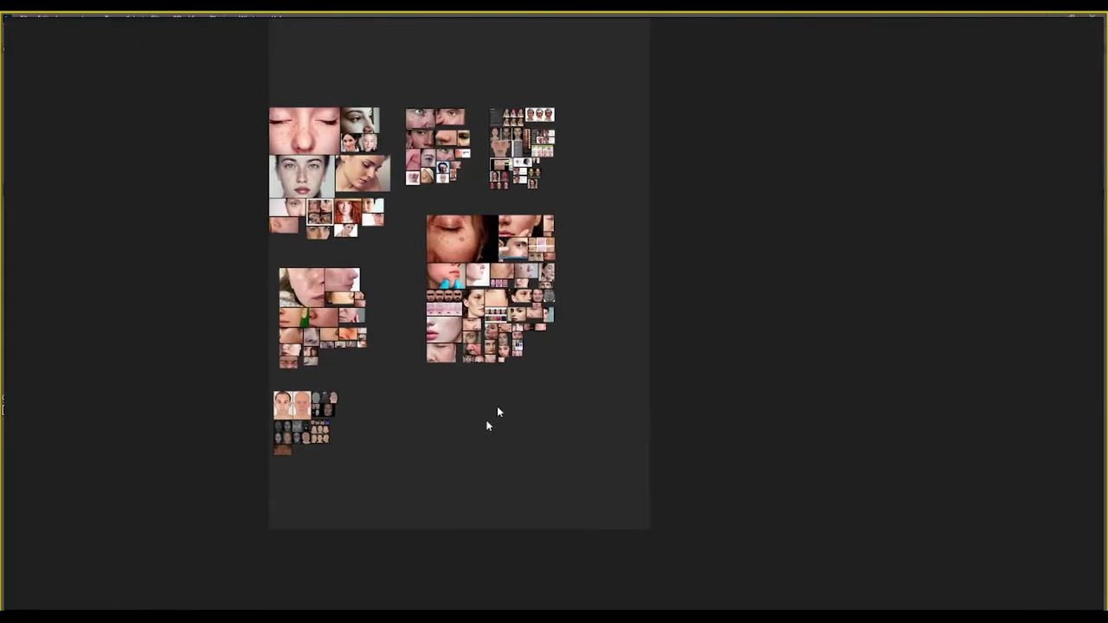
scroll(504, 343, up, 5)
scroll(645, 276, up, 3)
drag(750, 259, 923, 421)
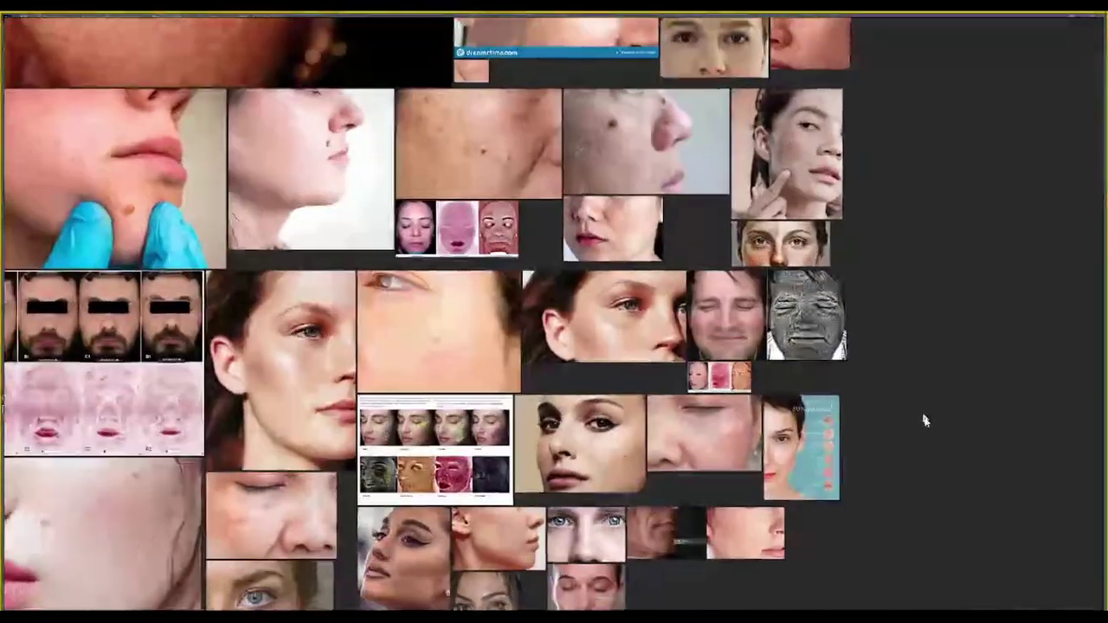
drag(890, 169, 1027, 329)
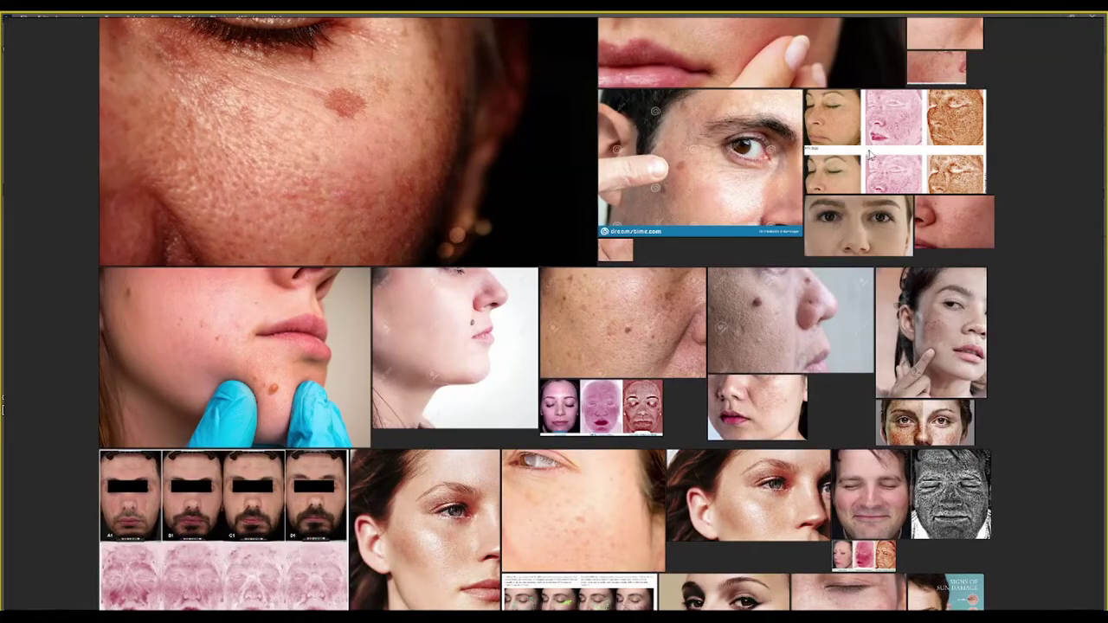
scroll(896, 130, up, 2)
scroll(900, 130, up, 3)
drag(900, 130, 630, 277)
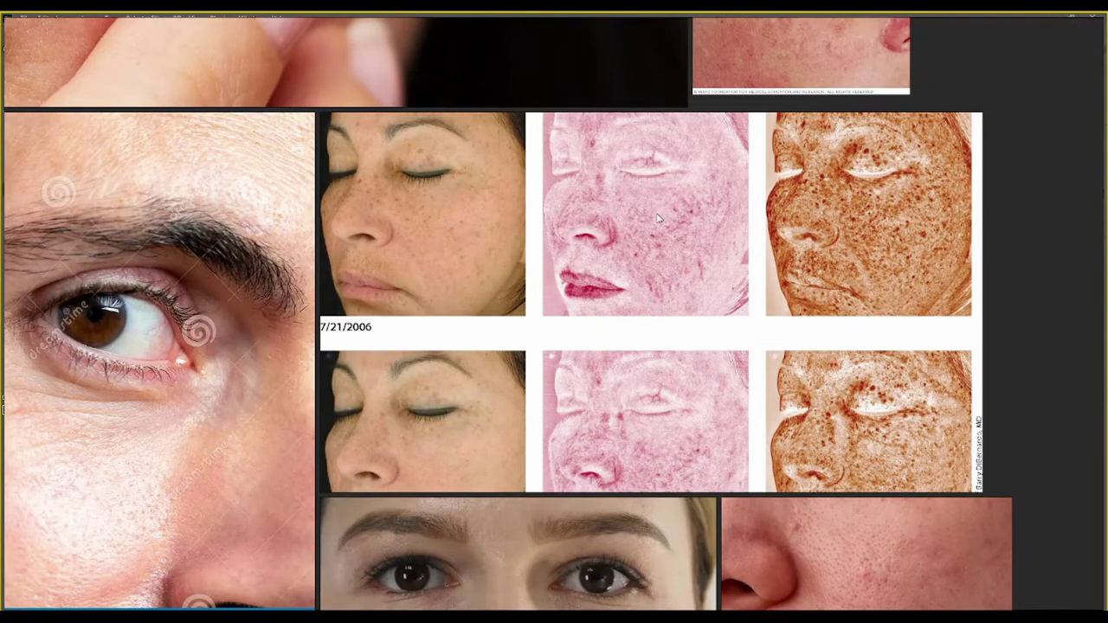
Zoom and pan around the normal, redness and brown-pigmentation face maps
scroll(630, 238, up, 1)
scroll(629, 240, up, 2)
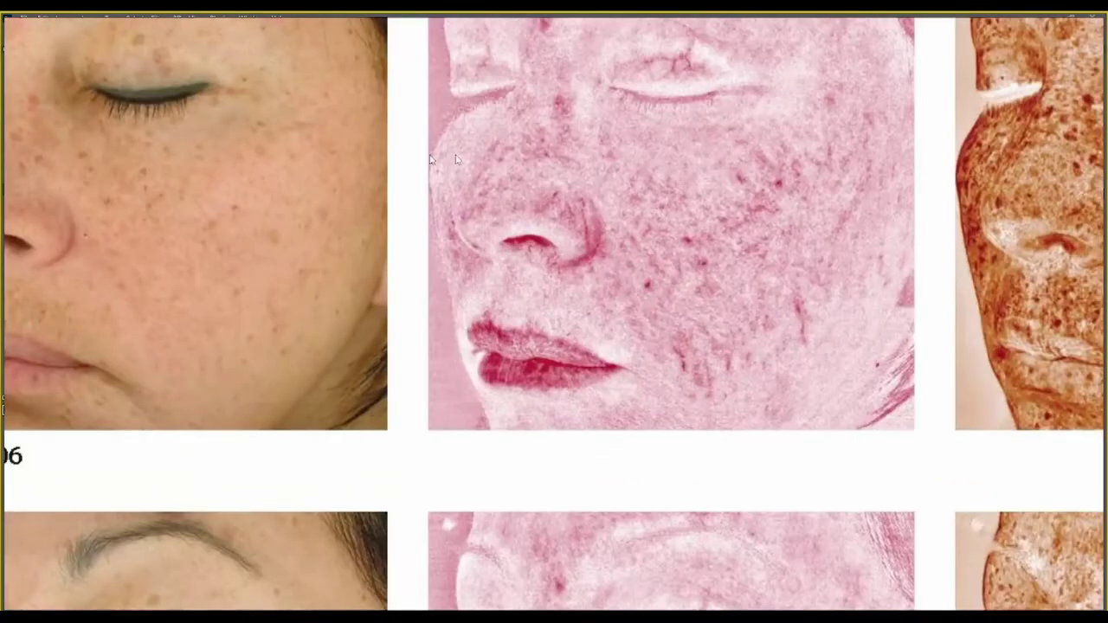
scroll(680, 214, down, 2)
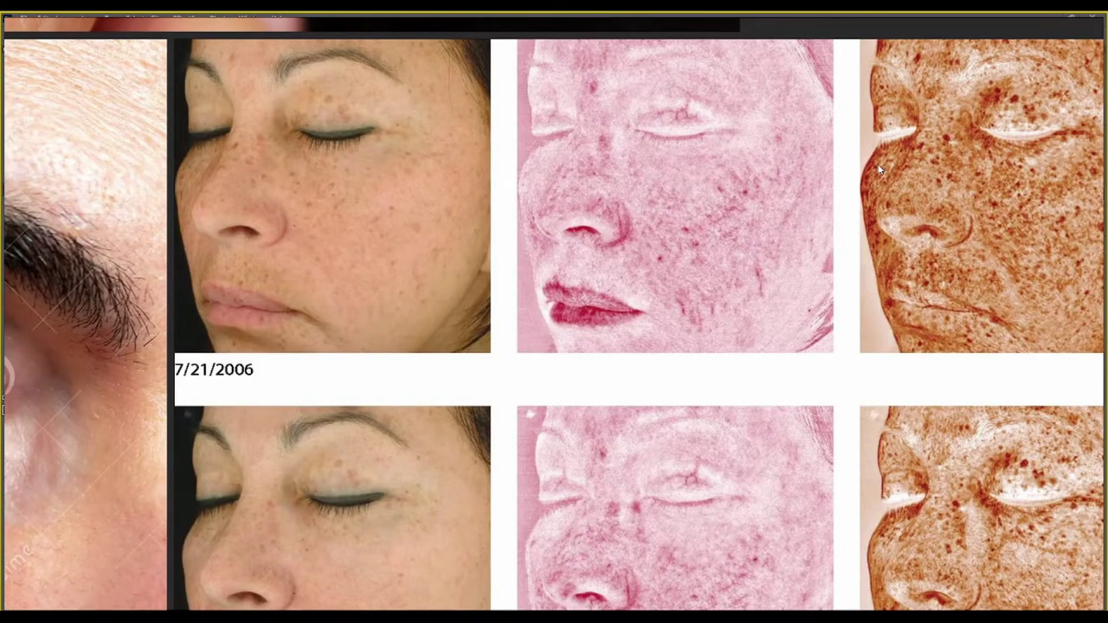
drag(894, 221, 722, 215)
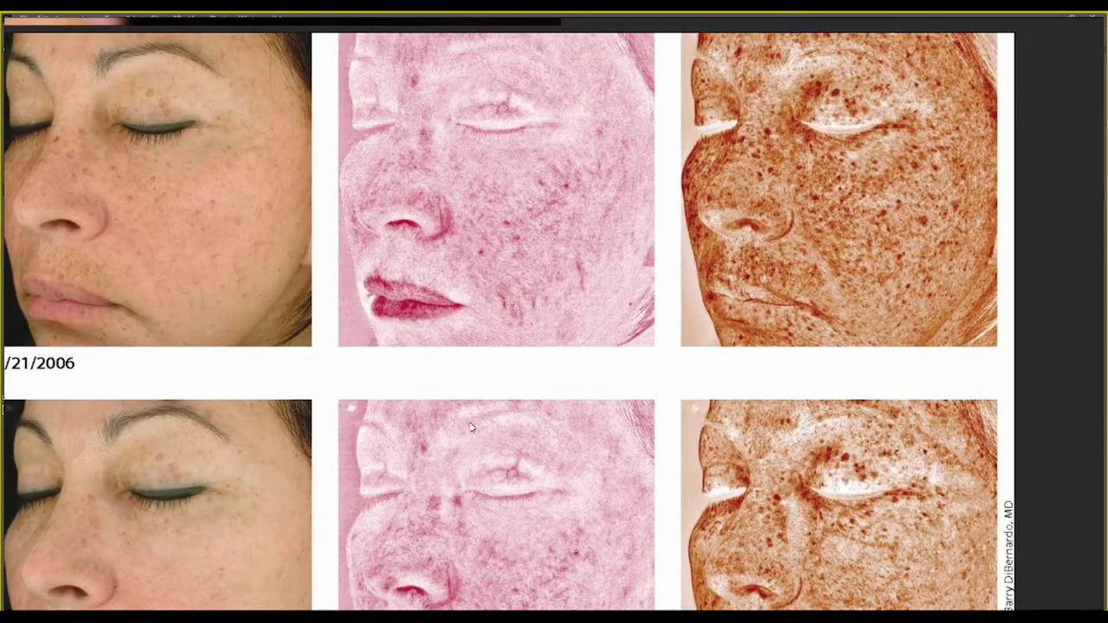
scroll(634, 255, down, 3)
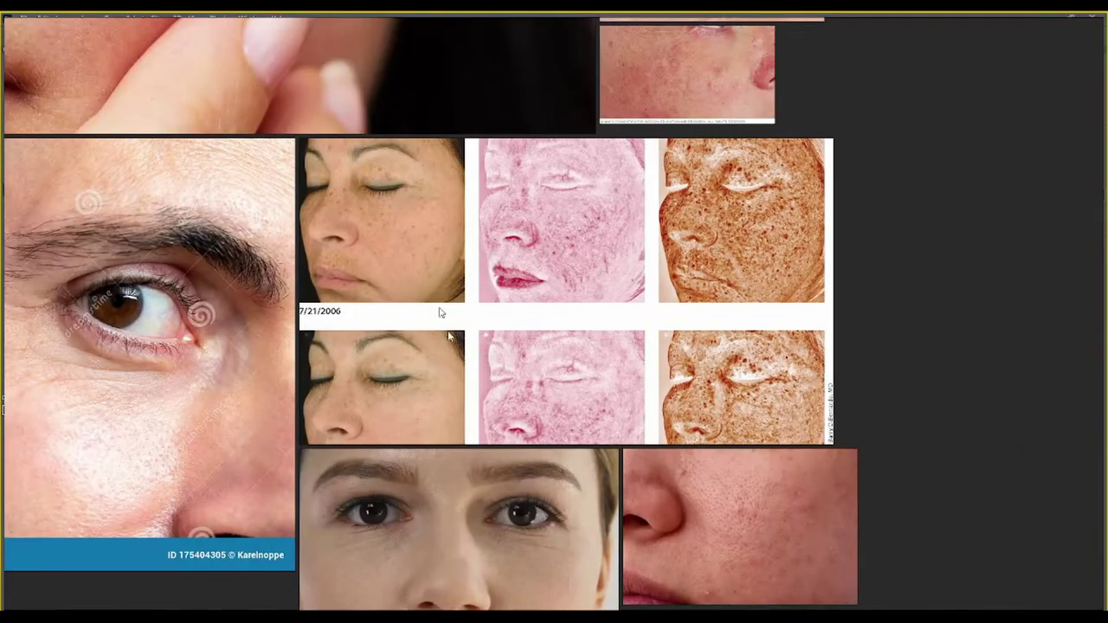
mouse_move(633, 374)
mouse_down()
mouse_move(658, 240)
mouse_move(681, 416)
mouse_up()
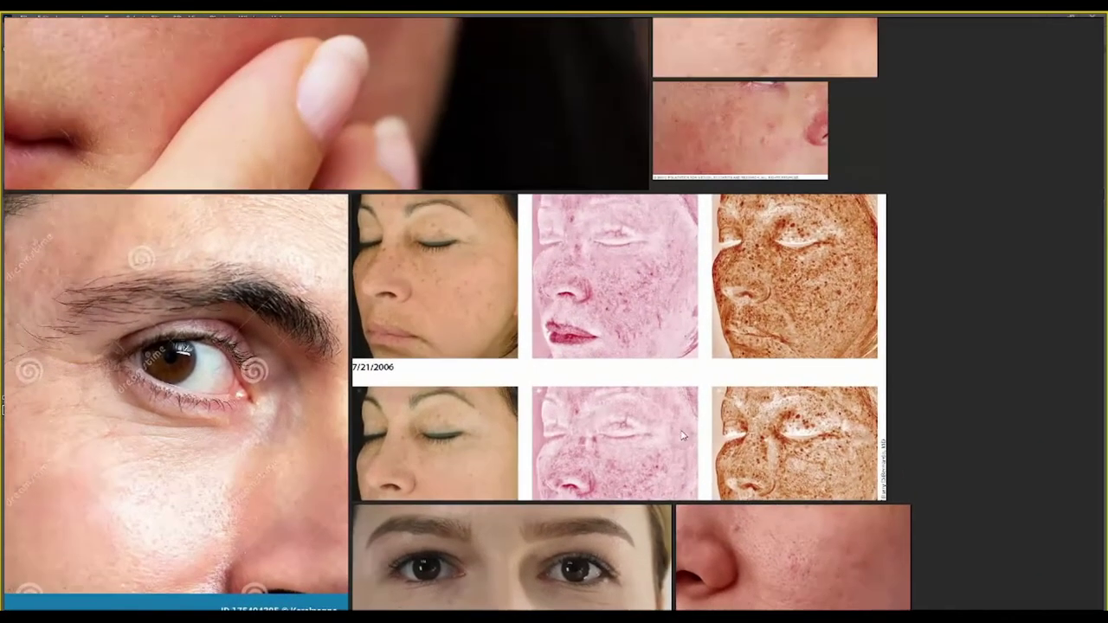
scroll(719, 364, down, 2)
scroll(641, 251, up, 5)
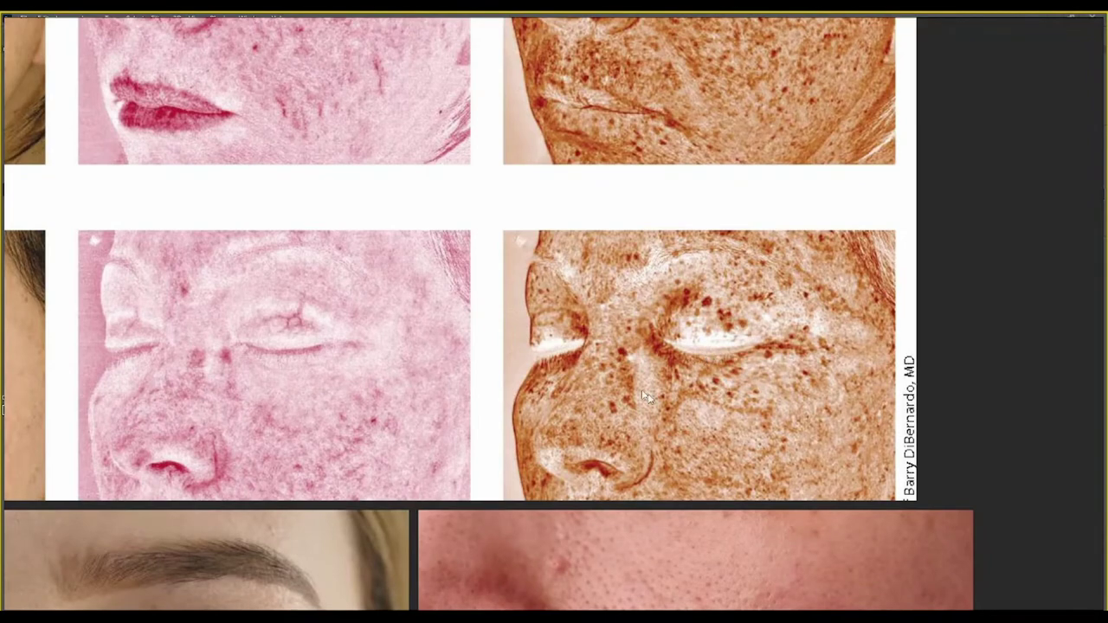
scroll(703, 374, down, 3)
scroll(384, 311, left, 3)
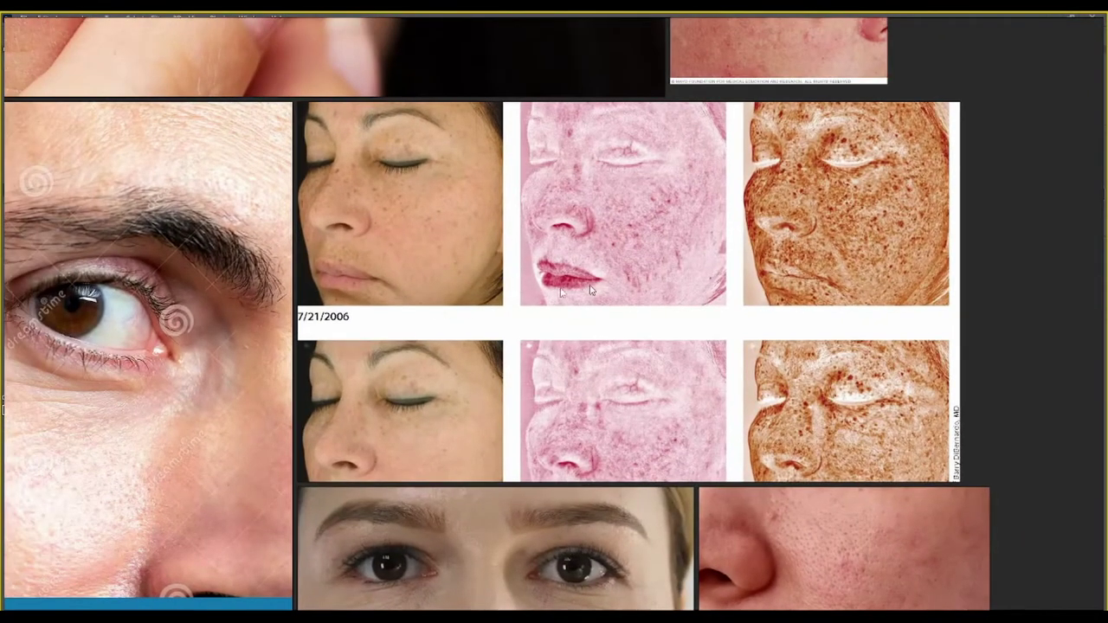
scroll(818, 242, up, 3)
scroll(997, 235, up, 3)
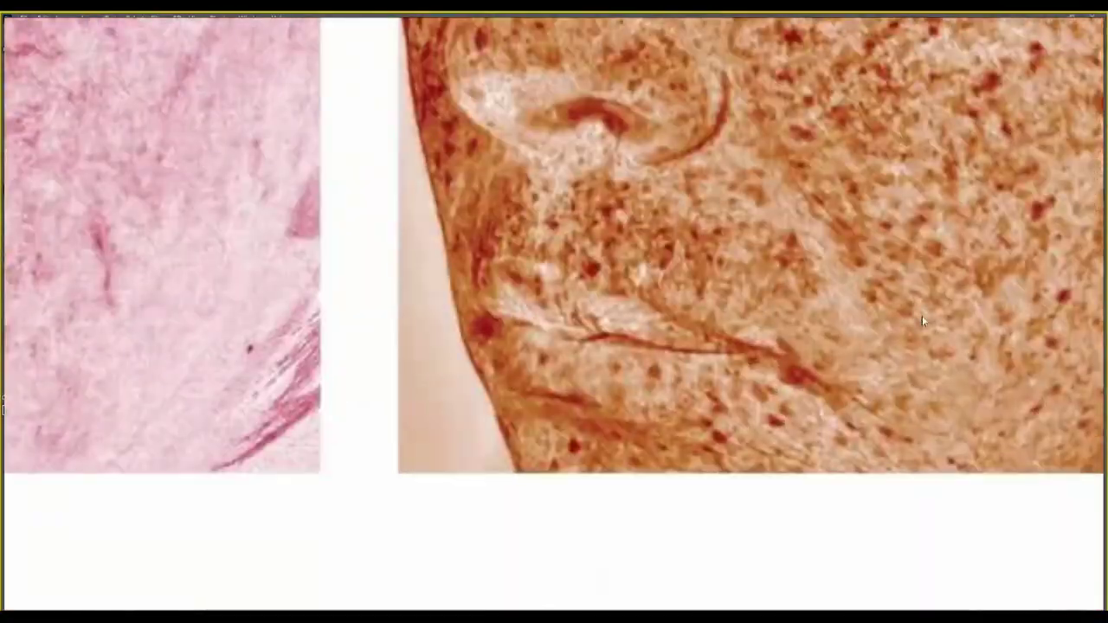
scroll(775, 290, down, 2)
scroll(726, 394, down, 3)
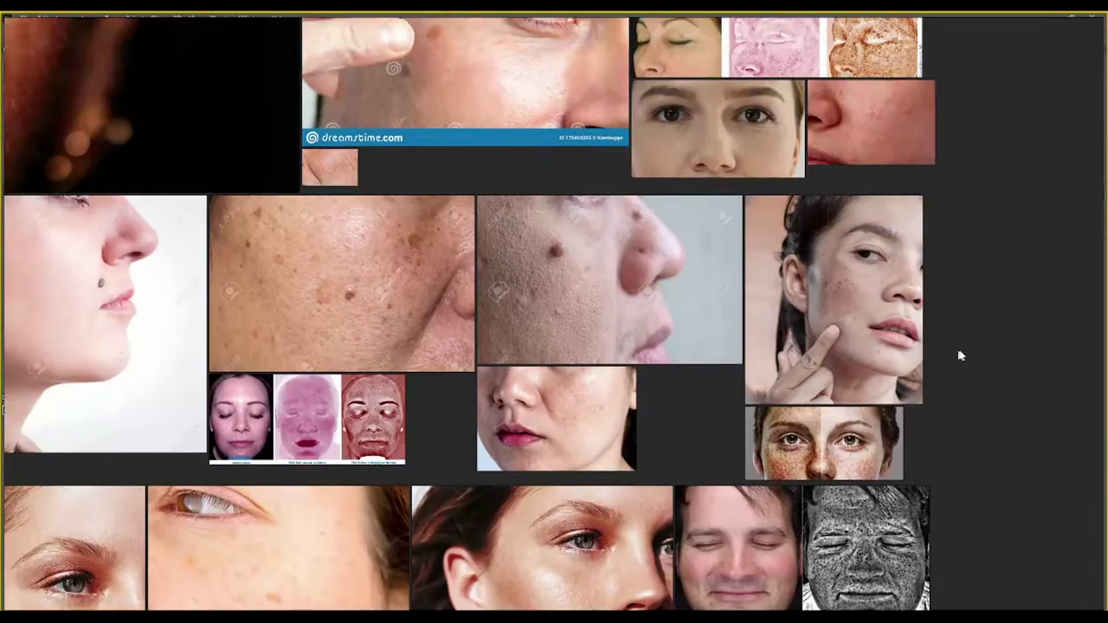
scroll(801, 472, up, 5)
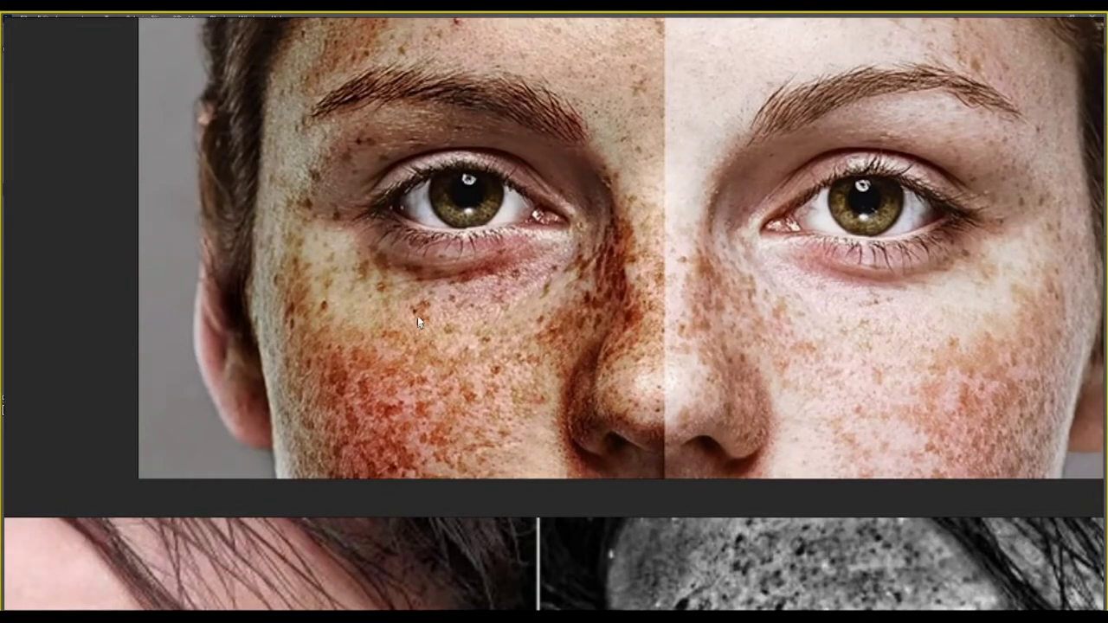
scroll(406, 355, down, 5)
scroll(471, 305, down, 3)
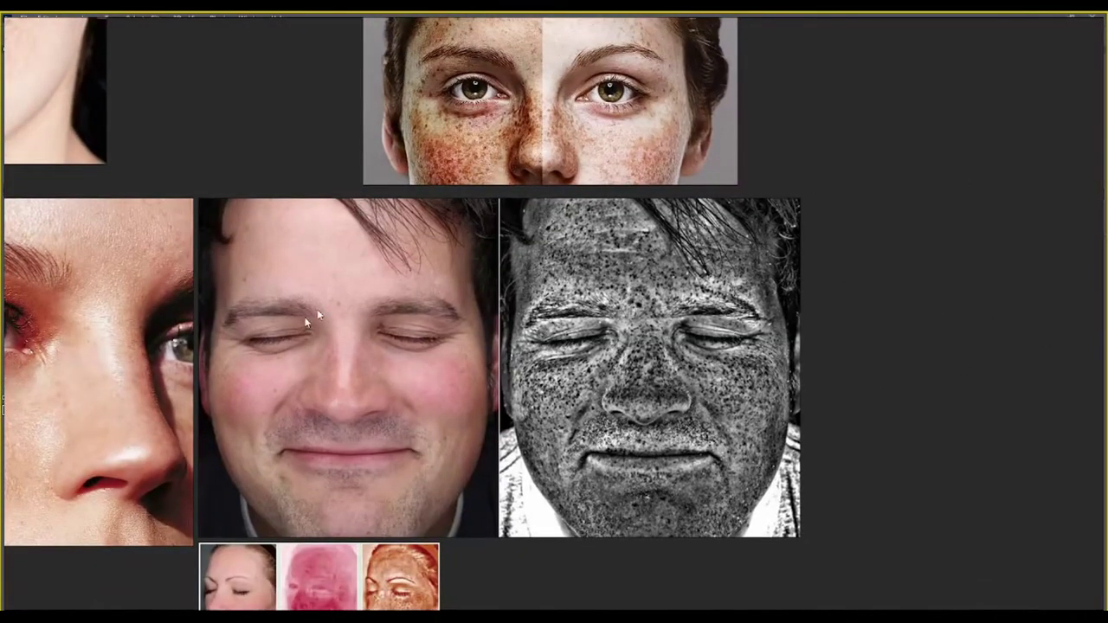
scroll(317, 309, up, 3)
scroll(430, 280, down, 3)
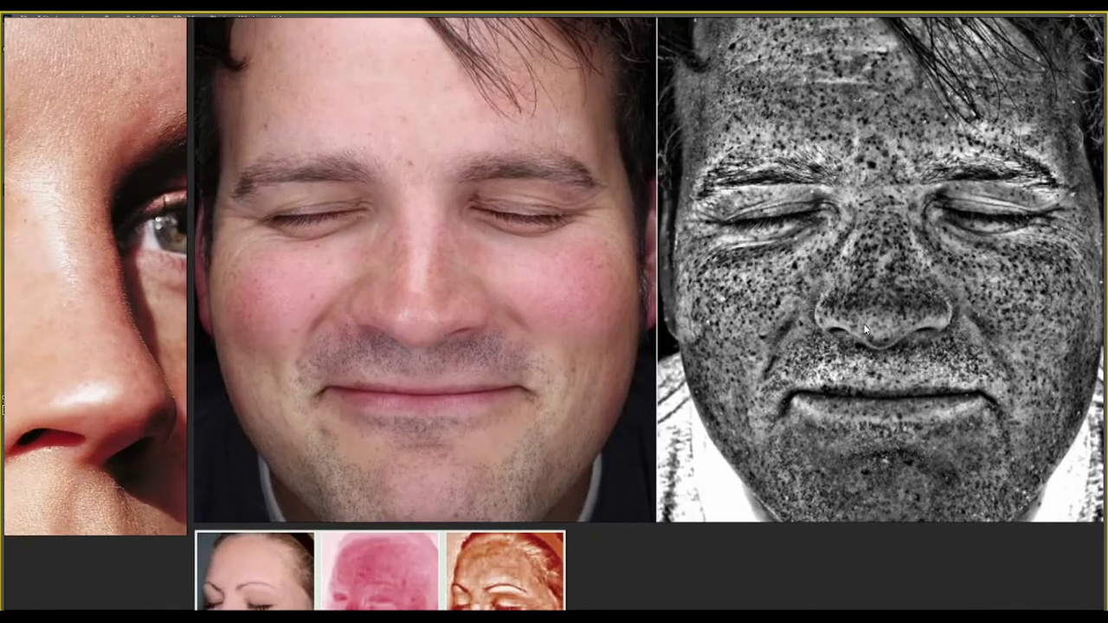
key(Right)
scroll(948, 266, down, 2)
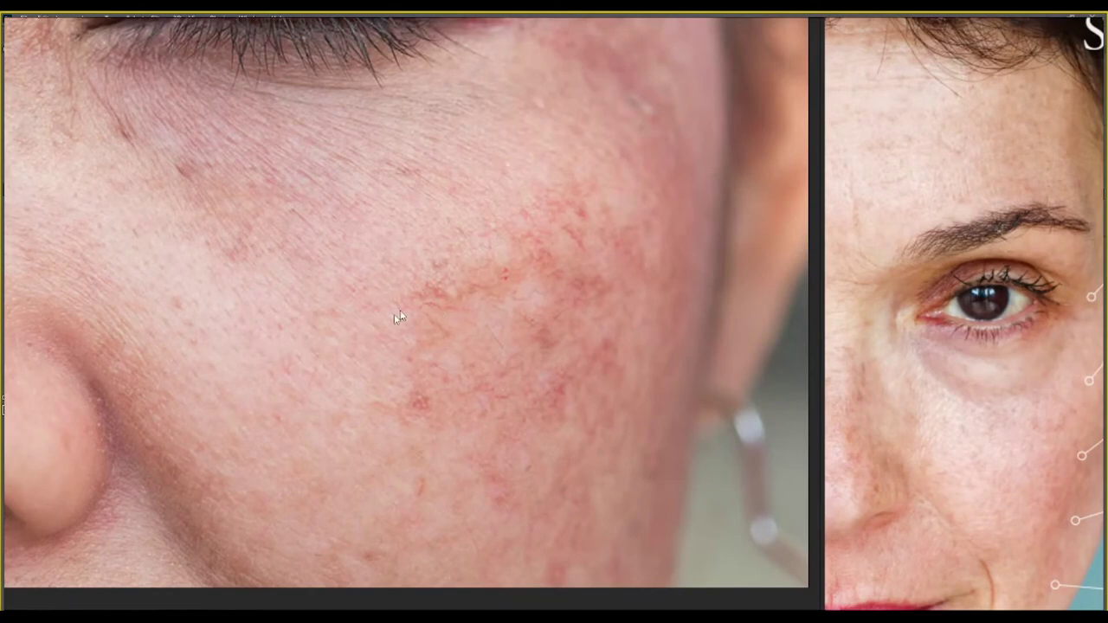
Zoom into the face photos and centre the Figure 2 skin-analysis image
scroll(485, 337, down, 5)
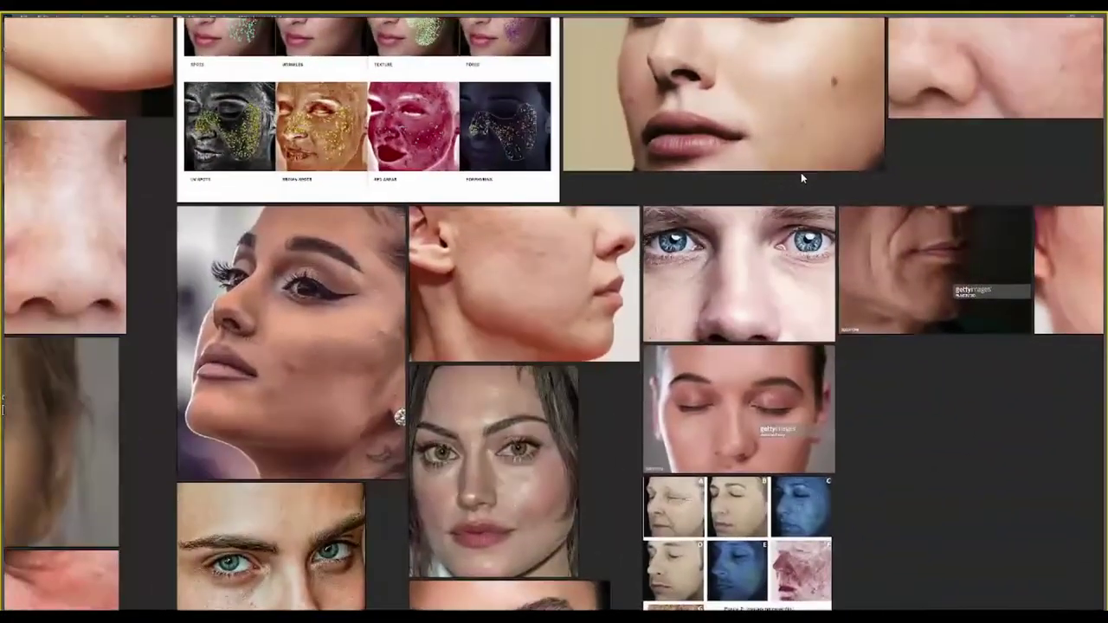
scroll(524, 387, up, 5)
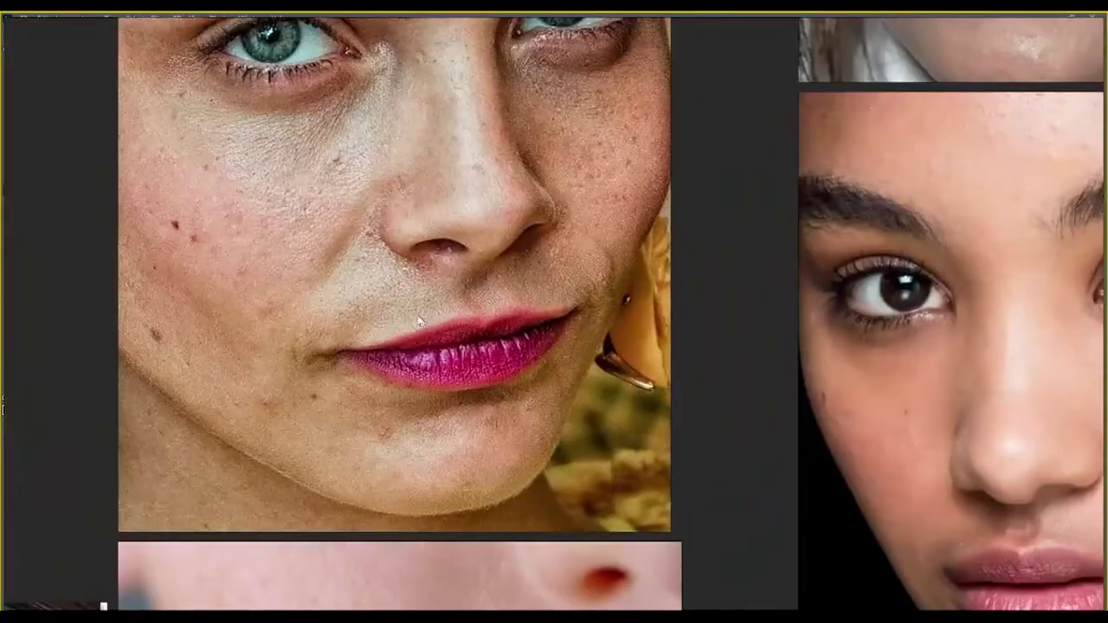
scroll(502, 364, up, 2)
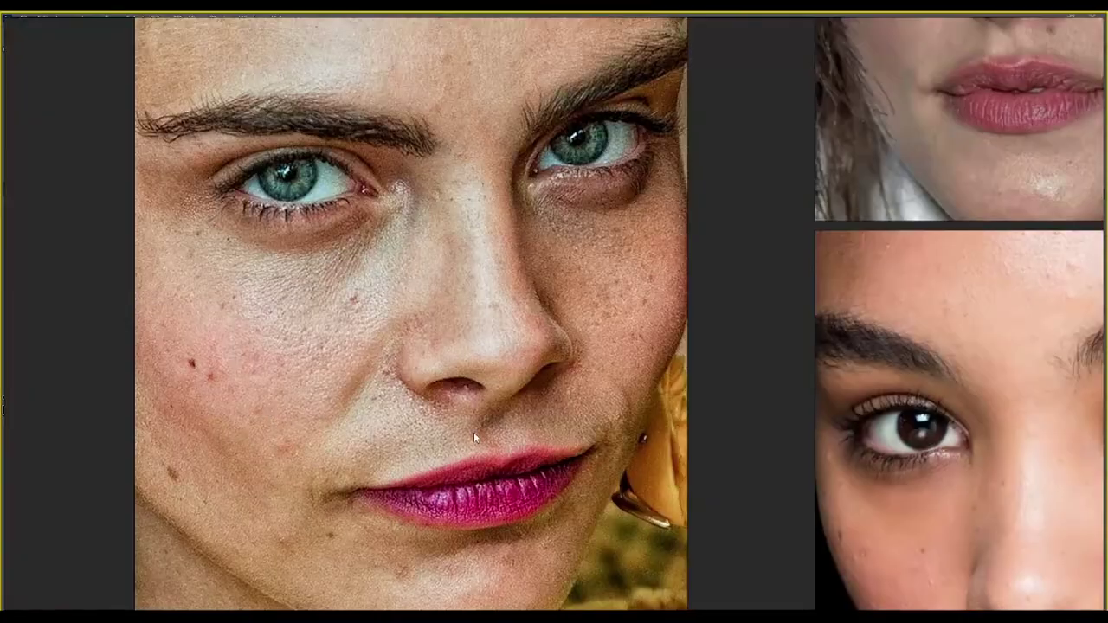
scroll(474, 432, down, 7)
scroll(563, 391, up, 2)
scroll(693, 285, up, 2)
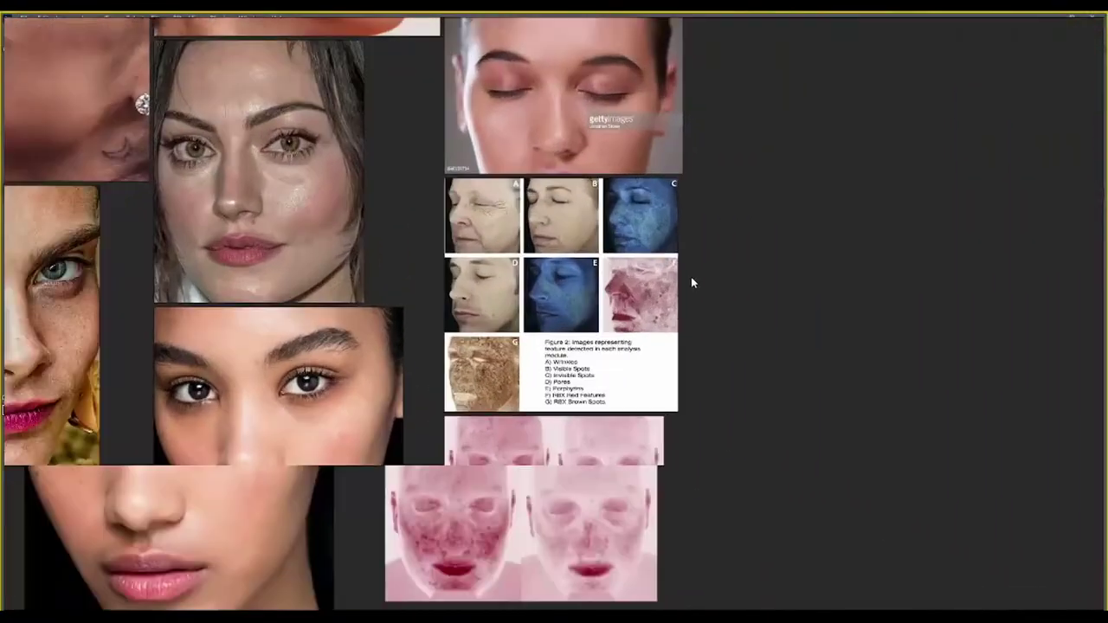
scroll(449, 269, up, 3)
drag(382, 281, 470, 381)
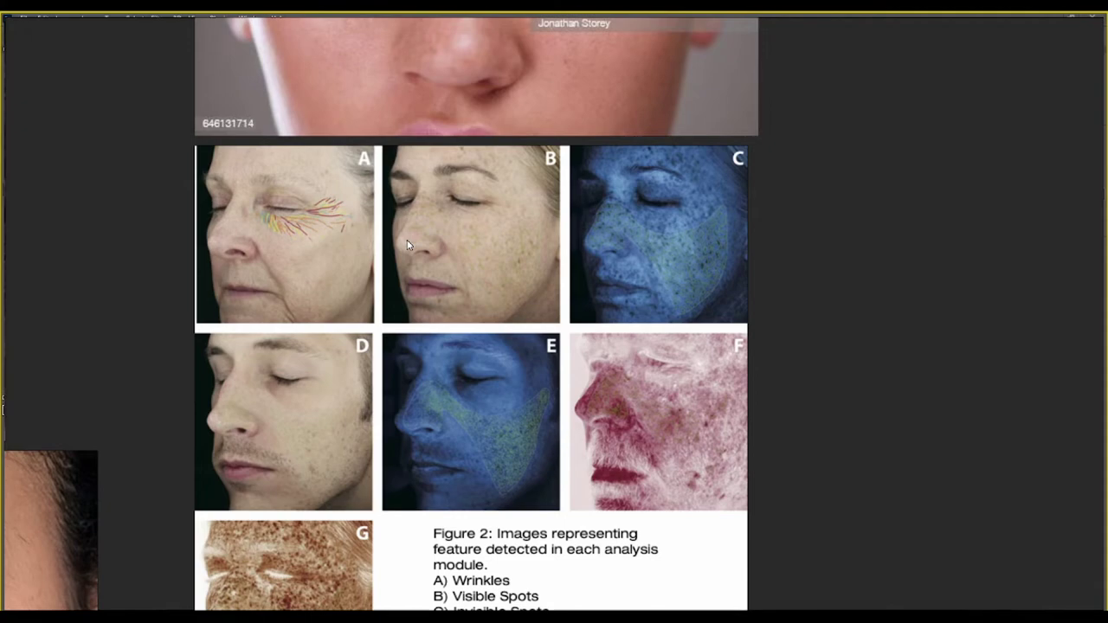
Pan across the lower woman's eye, cheek, nose and lips, then zoom out to the whole board
scroll(516, 261, down, 3)
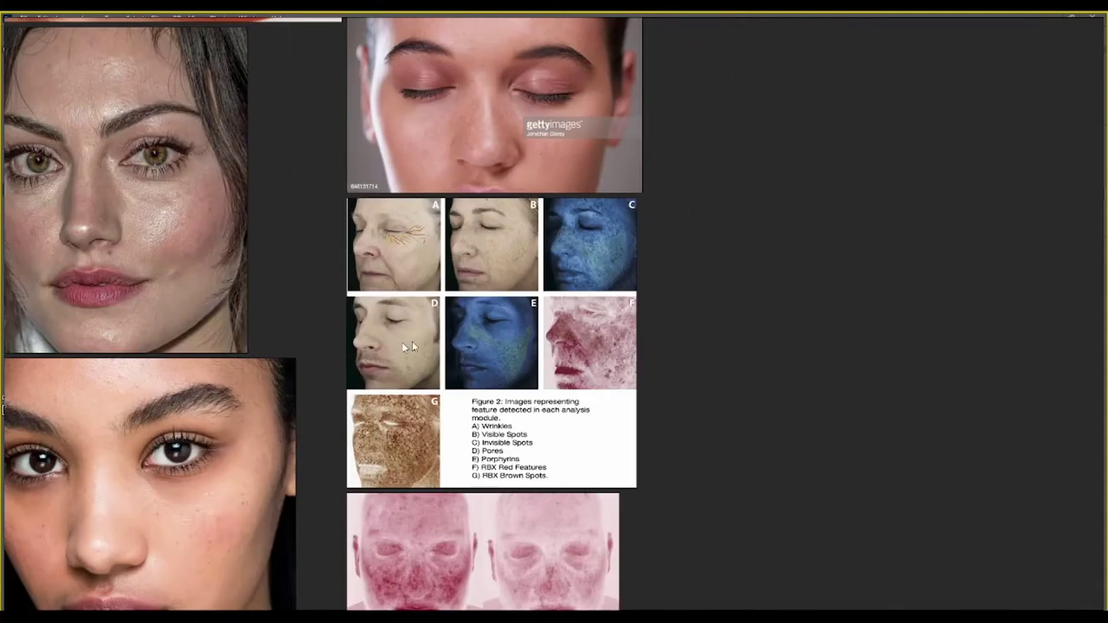
drag(409, 367, 608, 256)
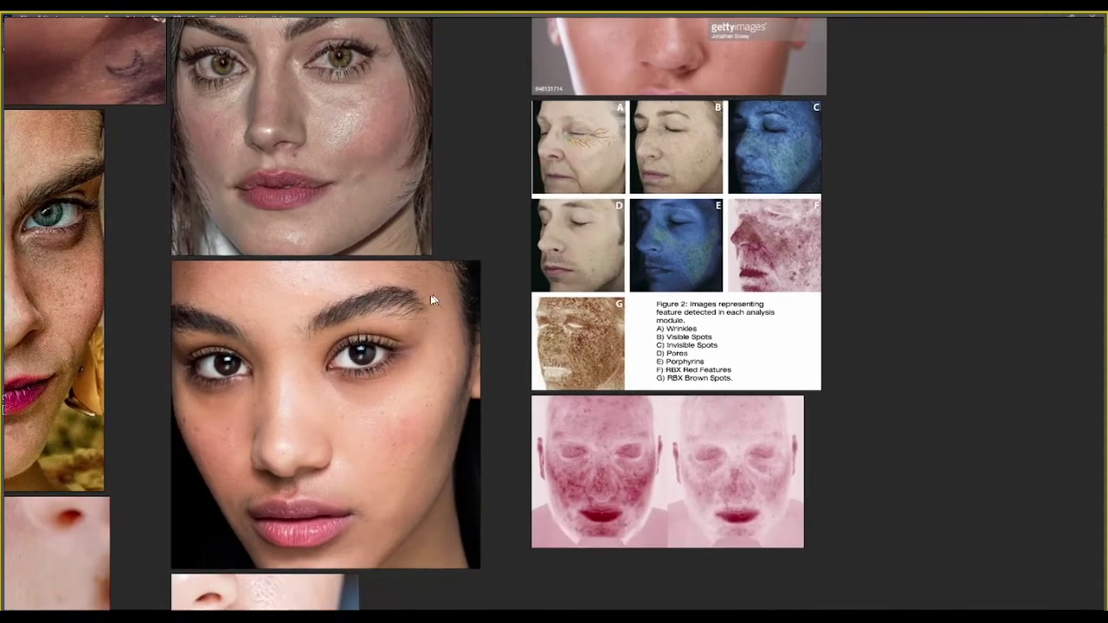
scroll(355, 380, up, 5)
scroll(354, 438, down, 1)
drag(361, 363, 559, 230)
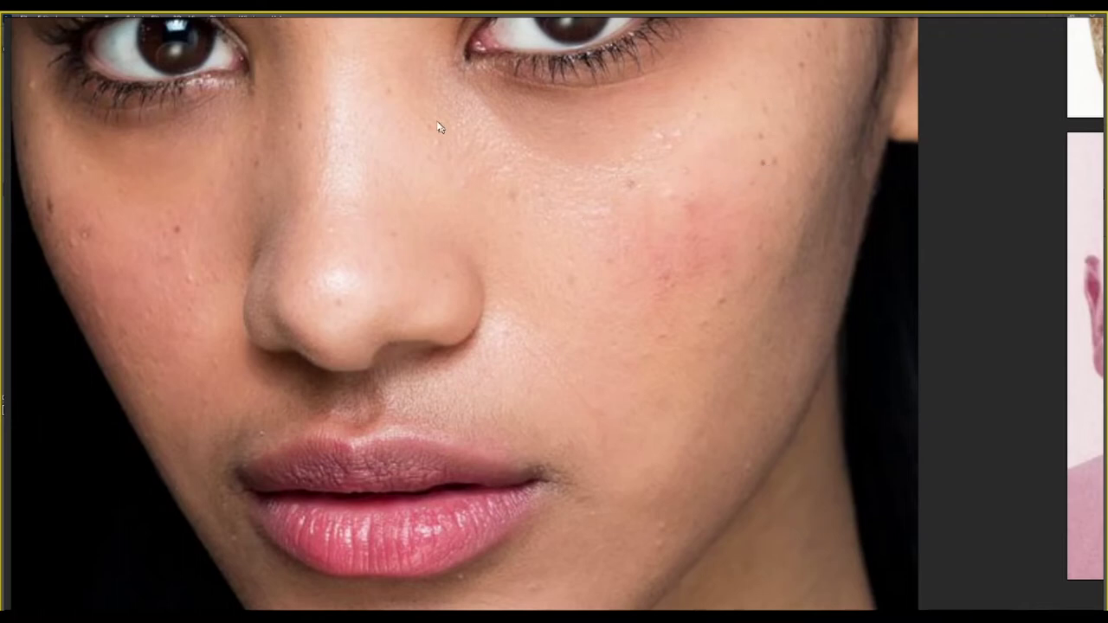
scroll(547, 338, down, 5)
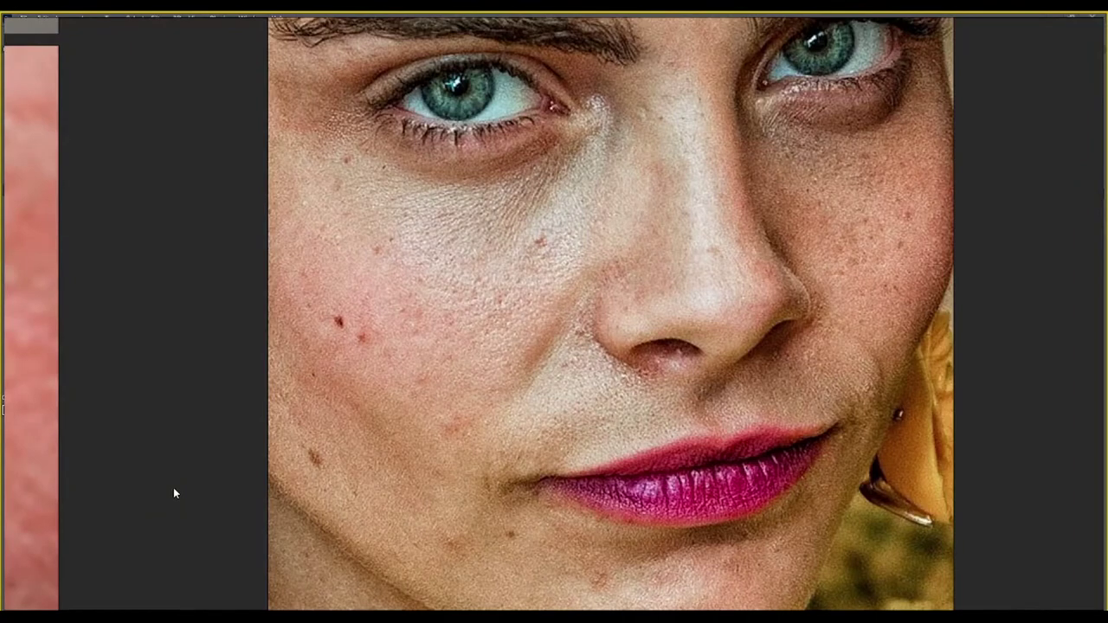
scroll(265, 480, down, 5)
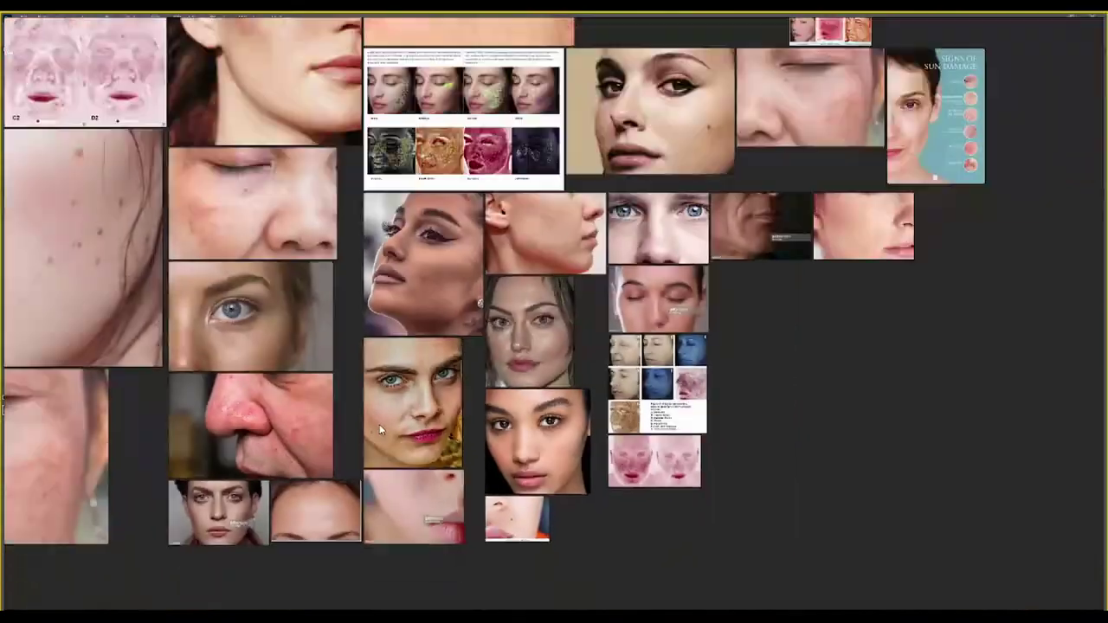
Zoom out and pan to reveal the face-texturing reference images
scroll(381, 431, down, 3)
scroll(362, 271, up, 1)
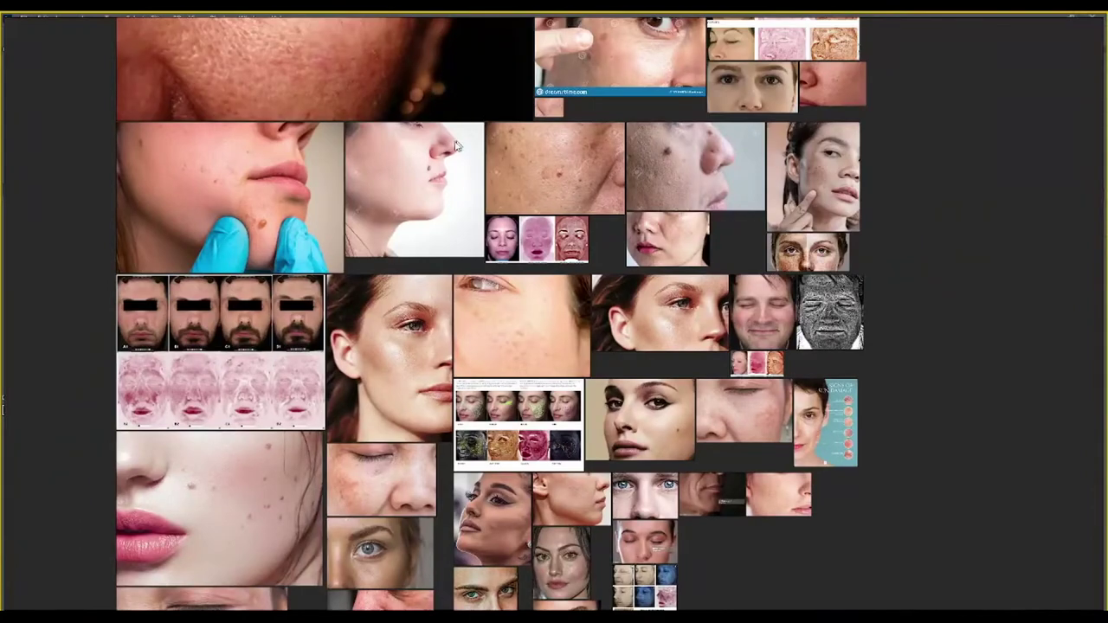
scroll(457, 147, up, 5)
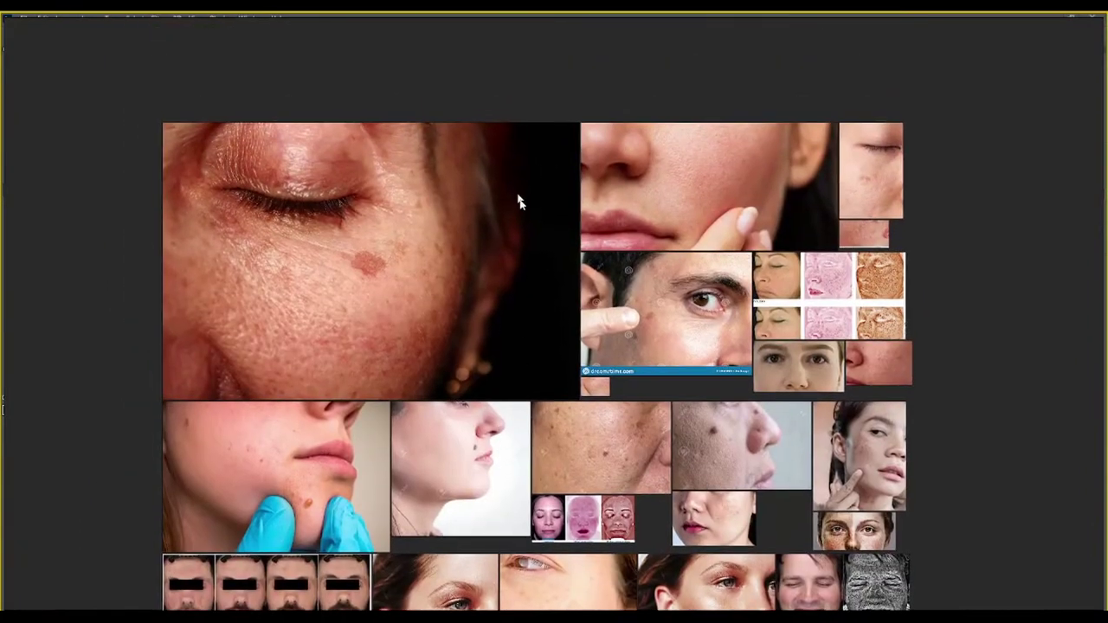
scroll(518, 202, down, 3)
drag(662, 277, 482, 295)
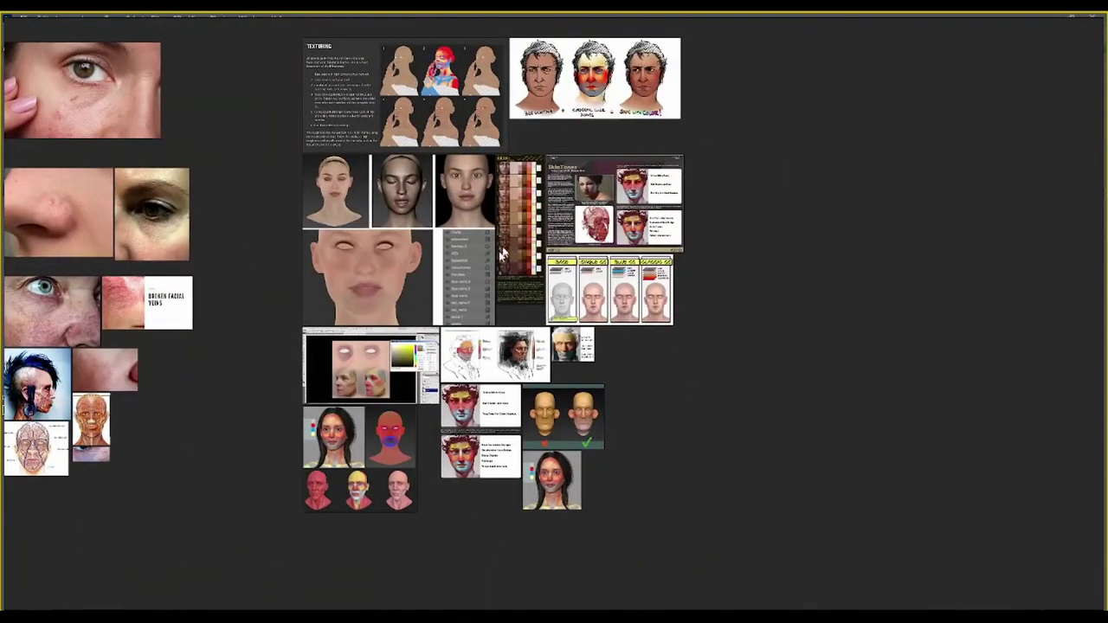
Zoom onto the six numbered skin renders and the base skin tone plus subdermal colour zones chart
scroll(503, 253, up, 1)
scroll(500, 242, up, 1)
scroll(494, 207, up, 1)
scroll(487, 162, up, 1)
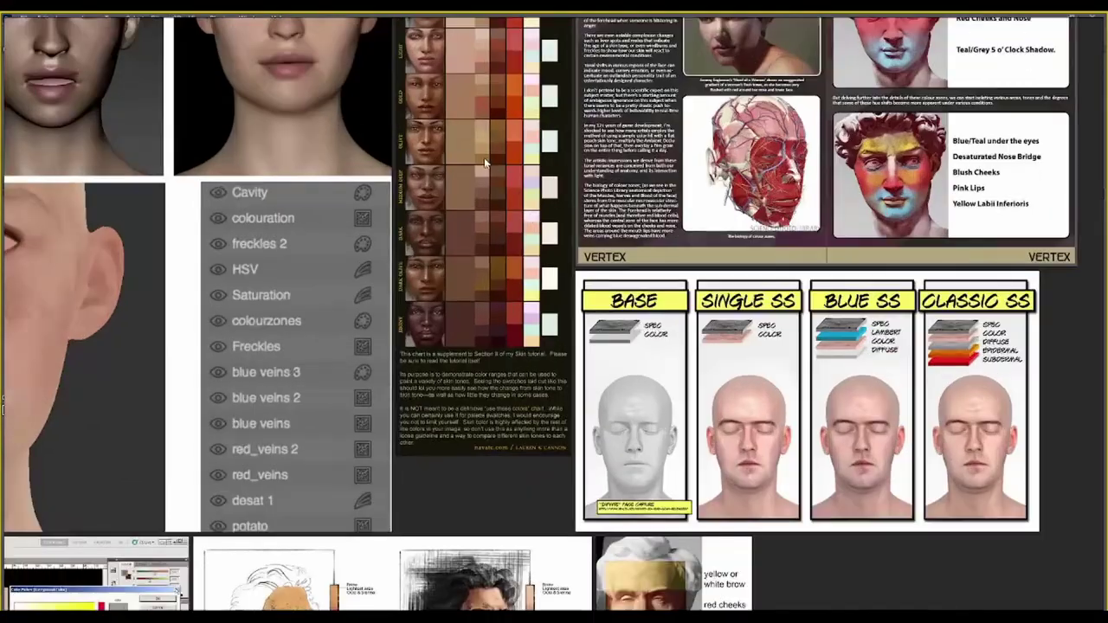
scroll(485, 164, down, 3)
scroll(495, 198, up, 3)
scroll(543, 355, up, 3)
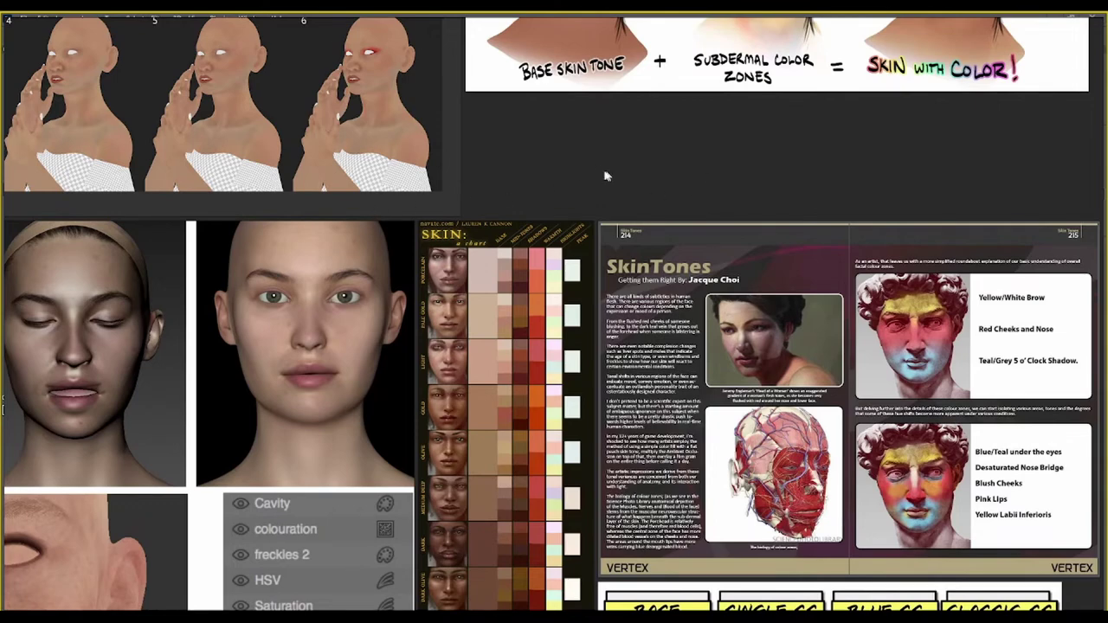
scroll(585, 172, up, 2)
scroll(564, 174, up, 2)
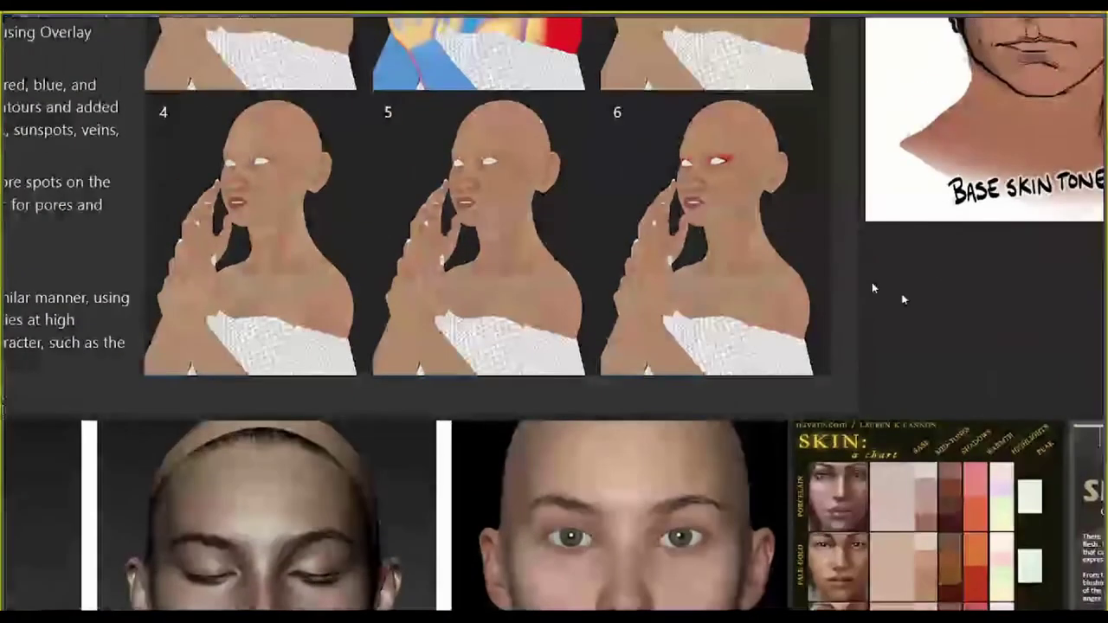
scroll(871, 289, up, 2)
scroll(782, 391, up, 1)
drag(818, 78, 429, 249)
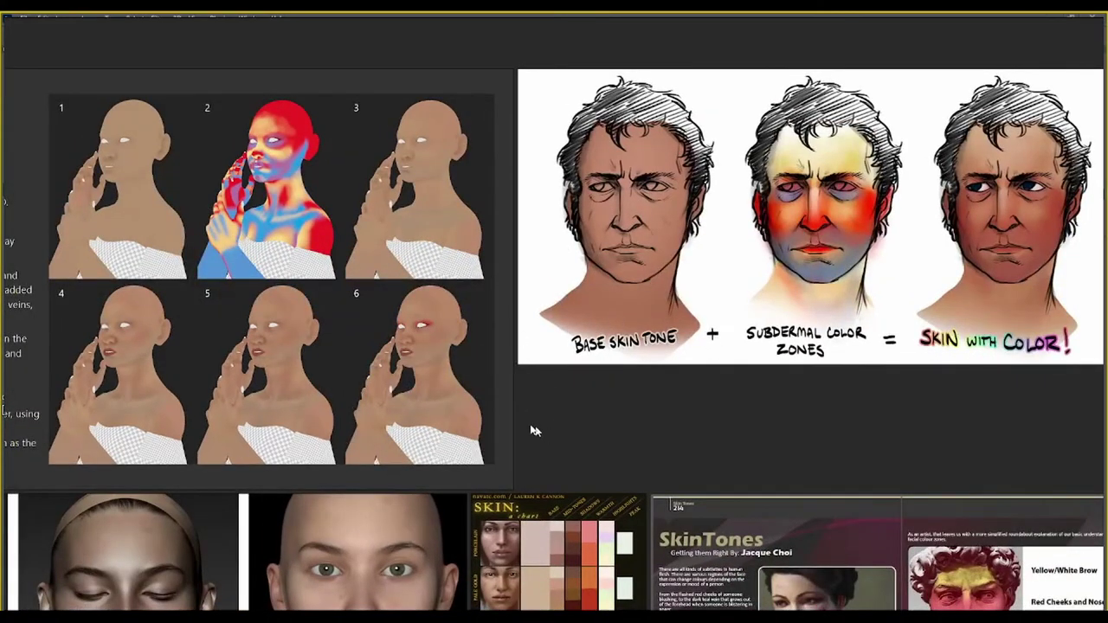
Pan past renders 1 and 2 to the freckled face render and its veins-and-freckles layer stack
mouse_move(540, 425)
mouse_down()
mouse_move(689, 441)
mouse_move(730, 465)
mouse_up()
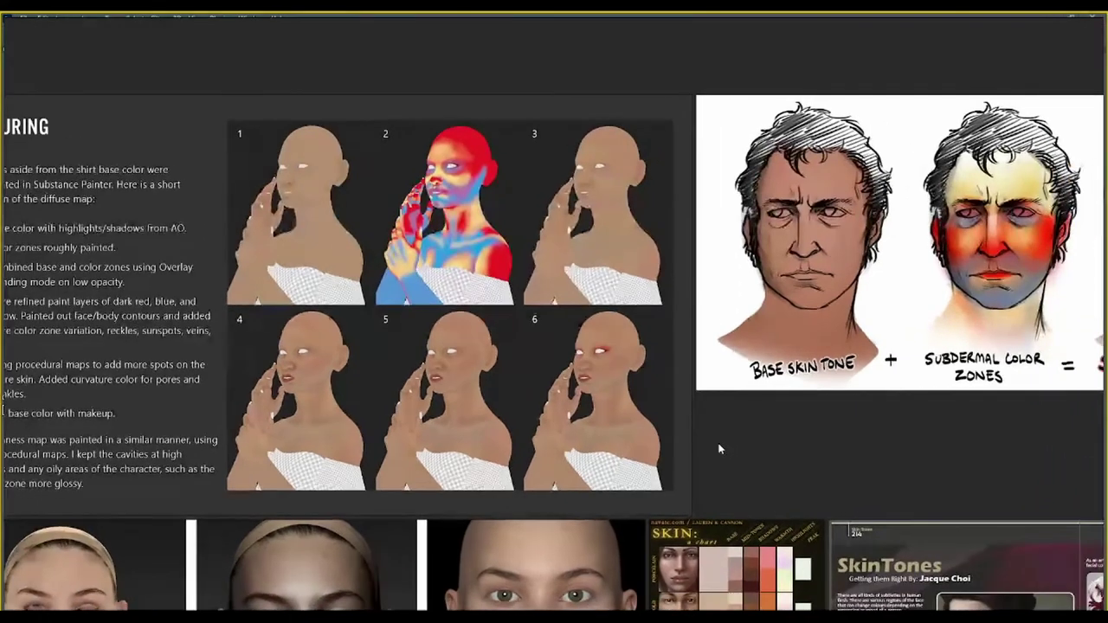
scroll(282, 172, up, 3)
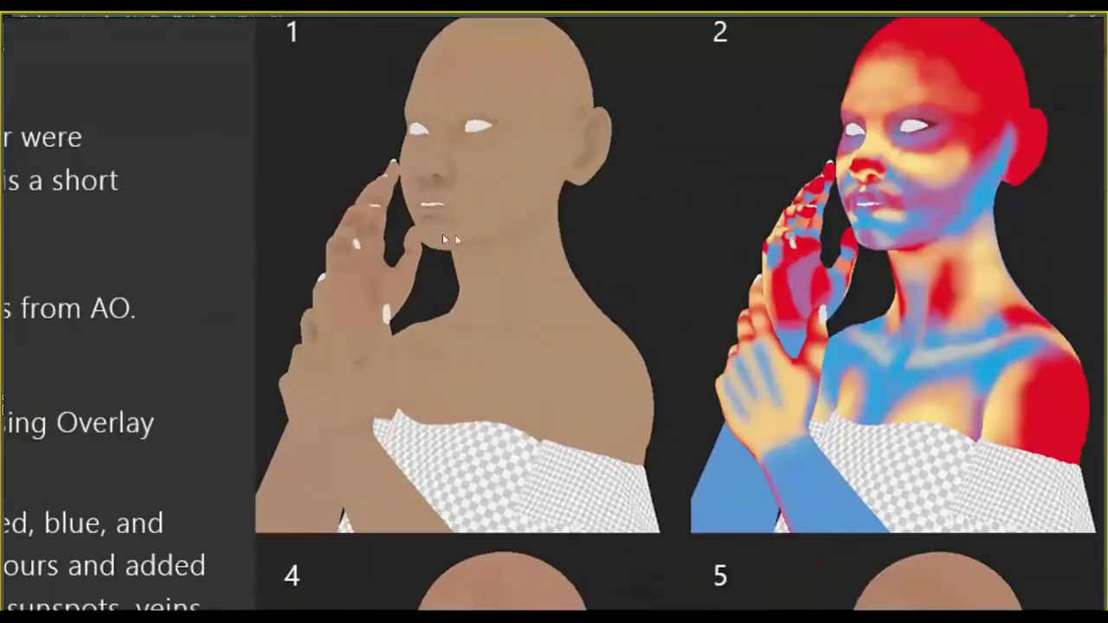
scroll(282, 171, up, 2)
scroll(495, 242, down, 2)
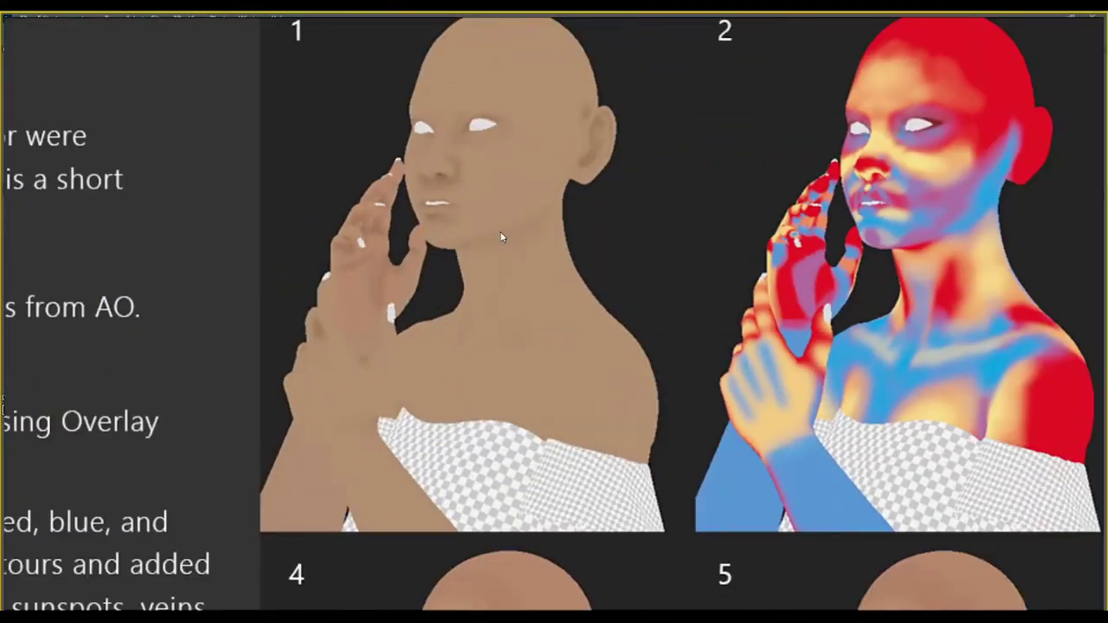
scroll(501, 238, down, 1)
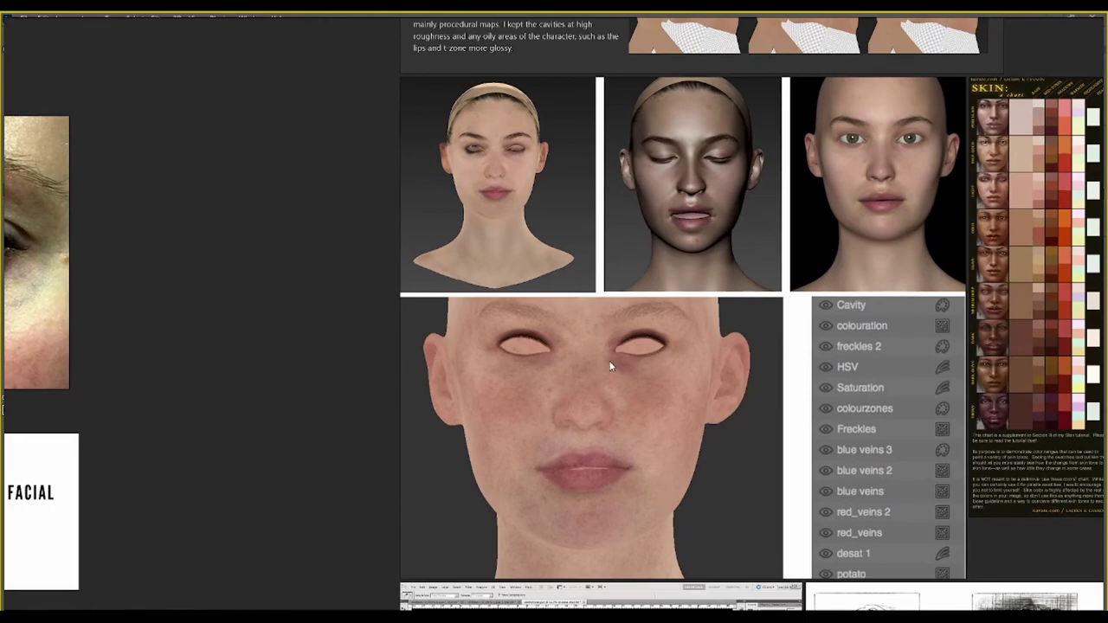
Zoom onto the SkinTones page and pan toward the painted David heads
scroll(608, 364, down, 5)
scroll(608, 364, up, 3)
scroll(597, 320, up, 5)
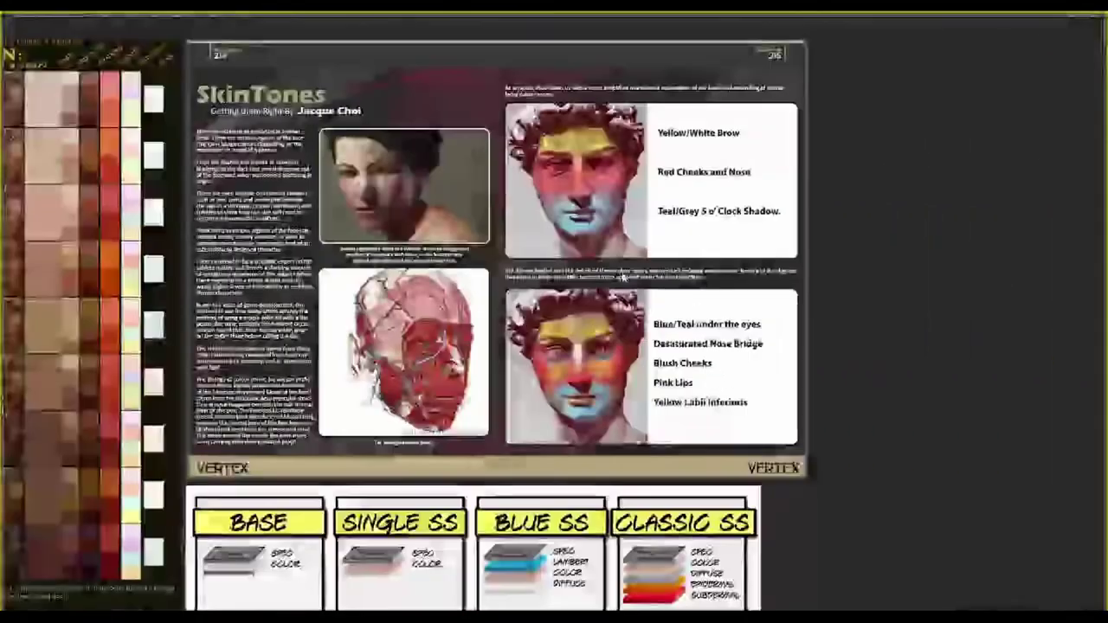
scroll(587, 273, up, 2)
scroll(587, 274, down, 2)
scroll(587, 274, down, 2)
scroll(658, 329, down, 2)
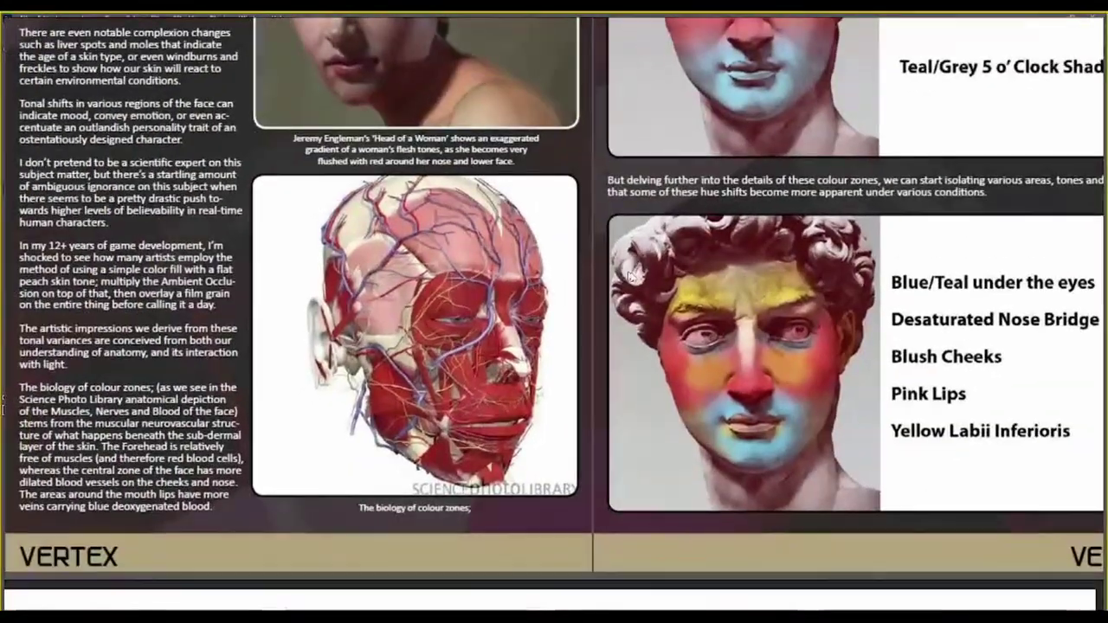
scroll(759, 383, up, 3)
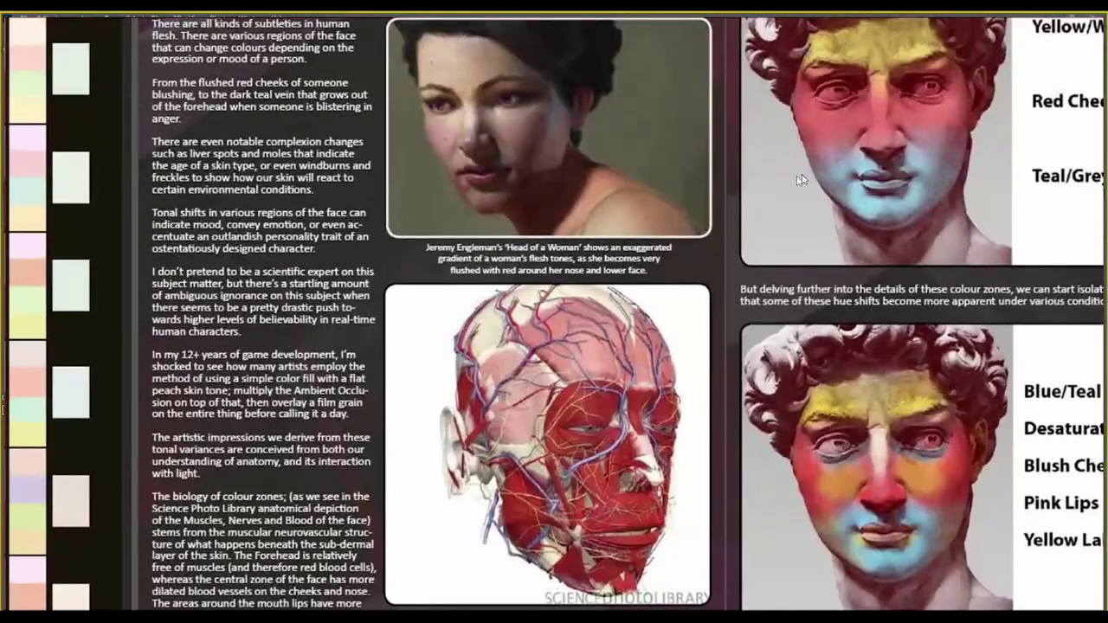
drag(799, 178, 537, 277)
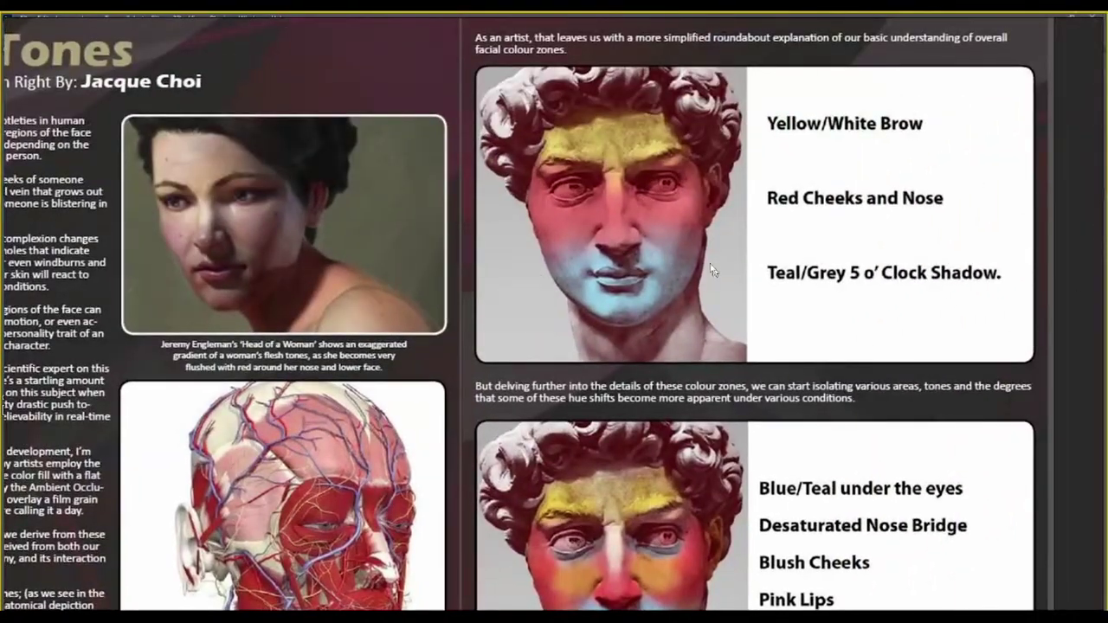
Enlarge the second David head's colour zones: blue under-eyes, blush cheeks, pink lips, yellow chin
scroll(701, 246, up, 2)
scroll(727, 211, down, 3)
scroll(638, 324, up, 2)
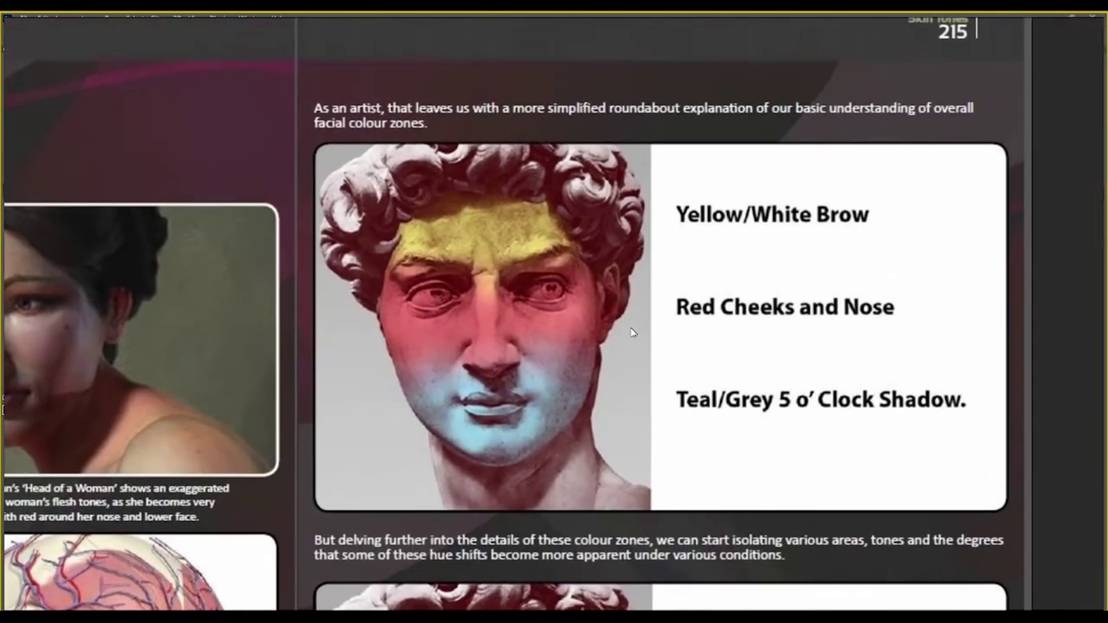
scroll(634, 328, up, 1)
drag(627, 301, 613, 300)
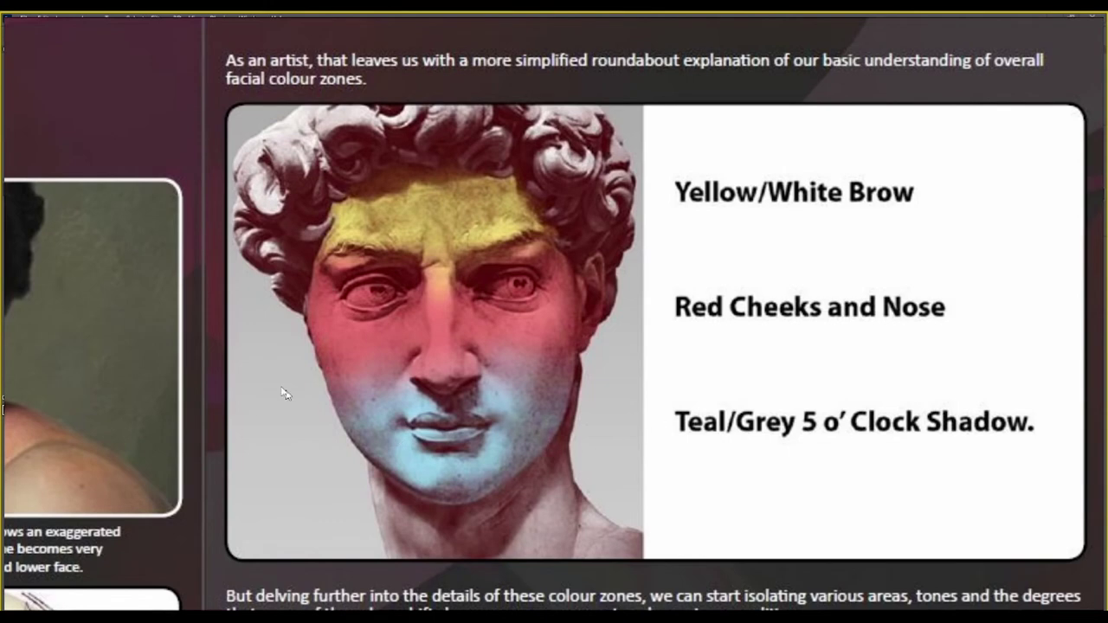
scroll(286, 389, down, 8)
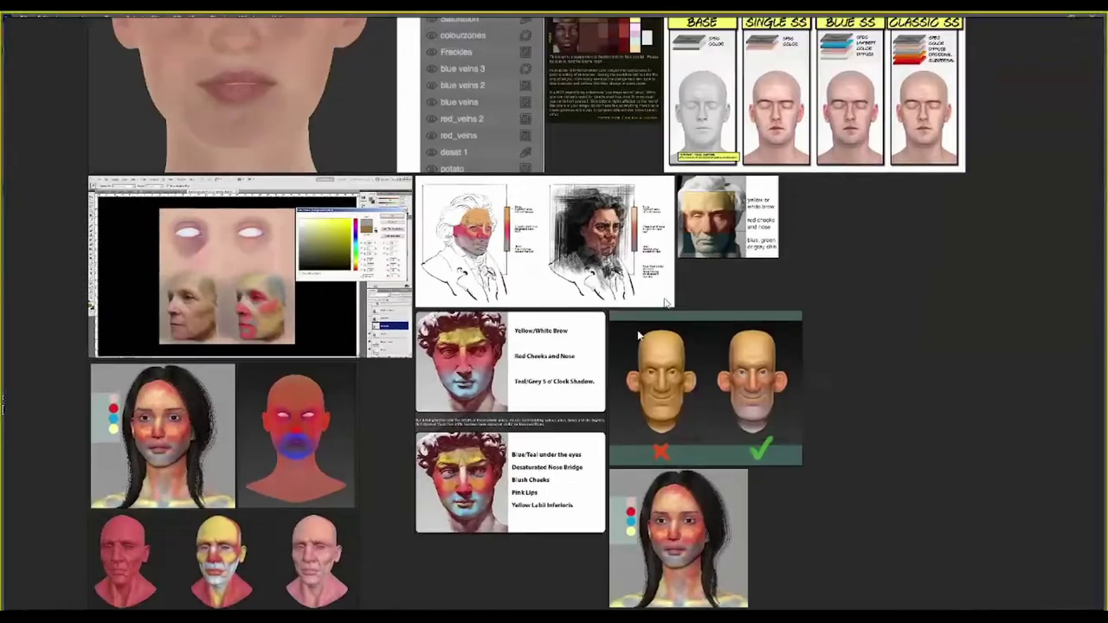
scroll(577, 239, up, 5)
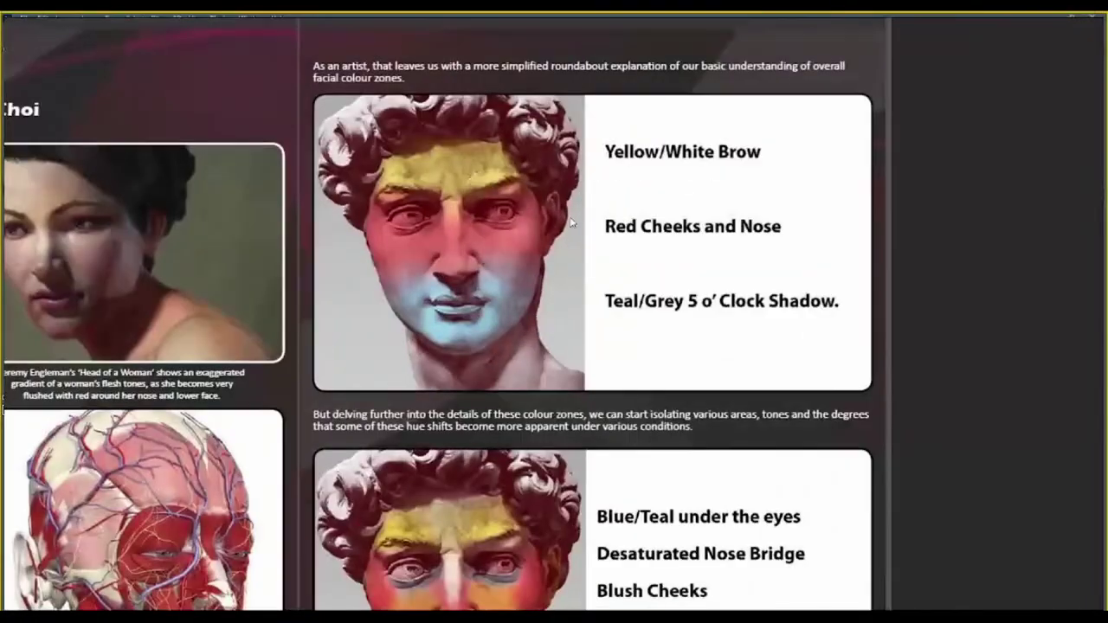
scroll(567, 264, up, 2)
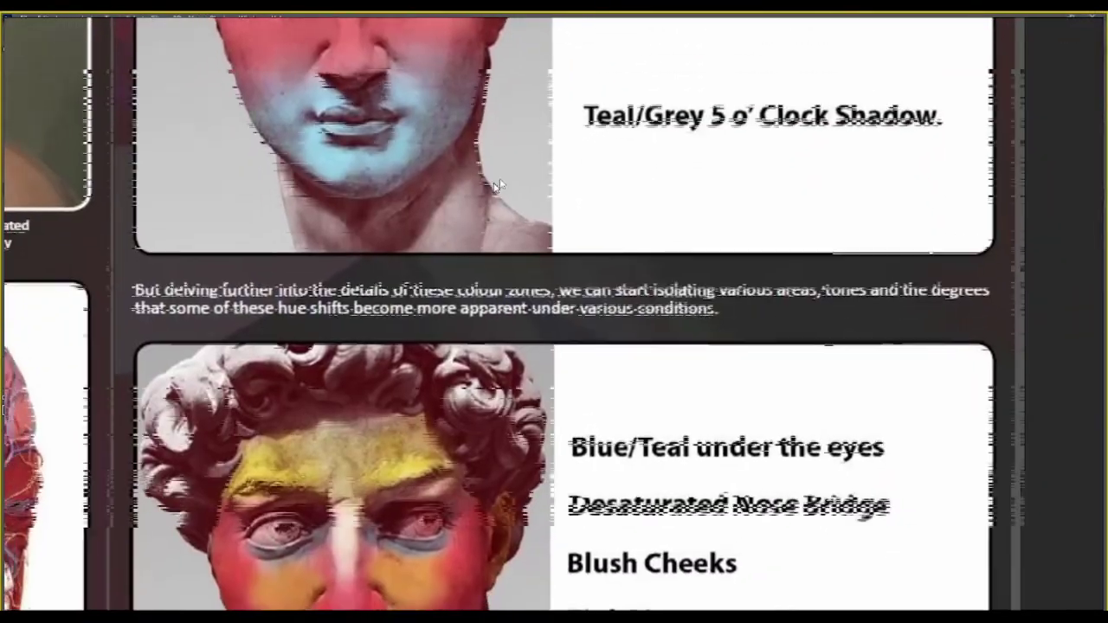
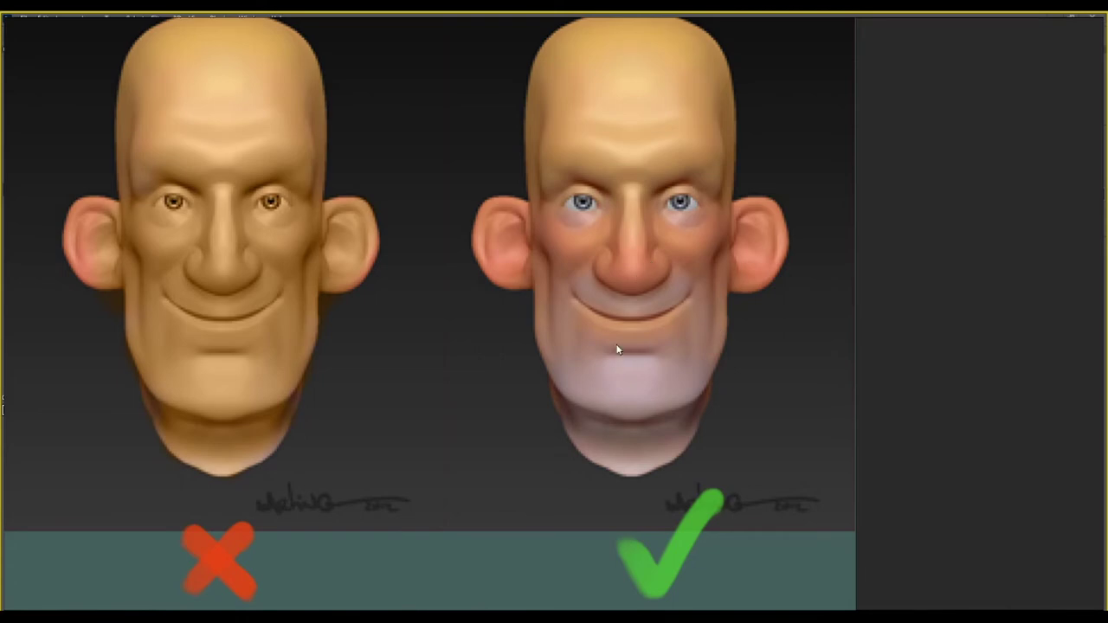
Zoom out from the cartoon heads and pan across the colour-zone references toward the woman's portrait
scroll(568, 372, down, 3)
scroll(302, 425, down, 2)
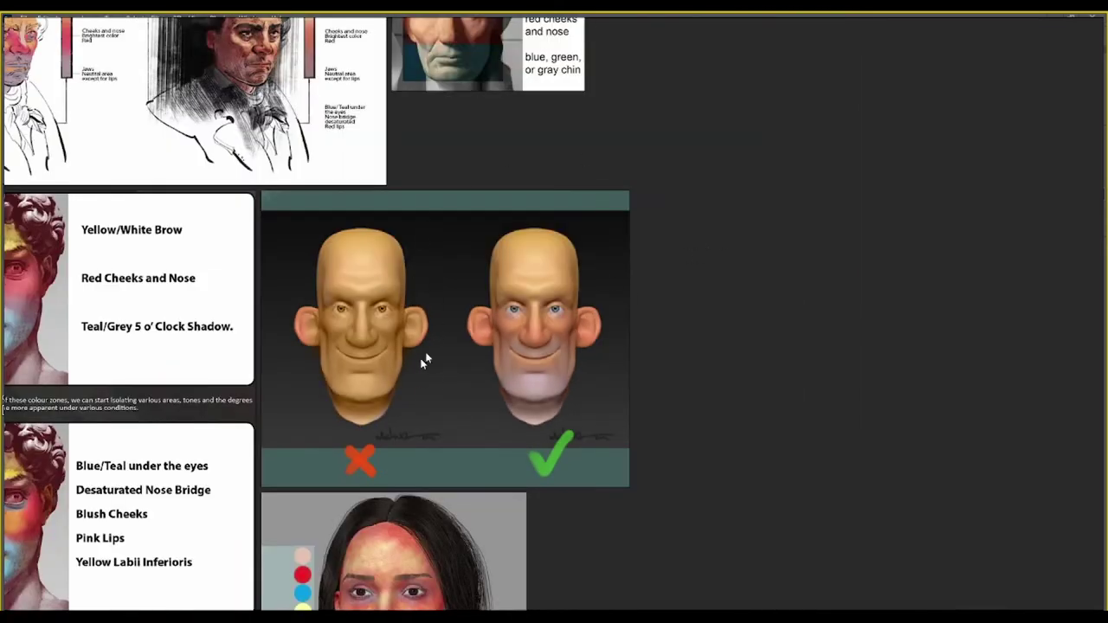
drag(425, 359, 520, 110)
scroll(489, 346, up, 5)
drag(488, 345, 389, 427)
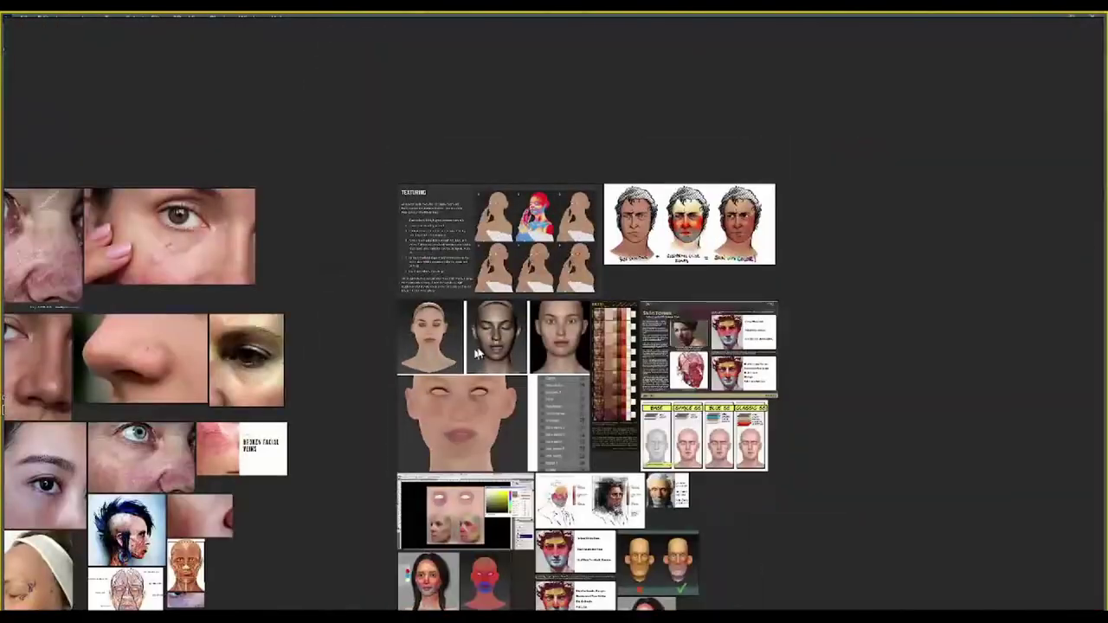
Zoom in and back out around the Skin Tones swatch chart
scroll(651, 389, up, 3)
scroll(550, 291, up, 2)
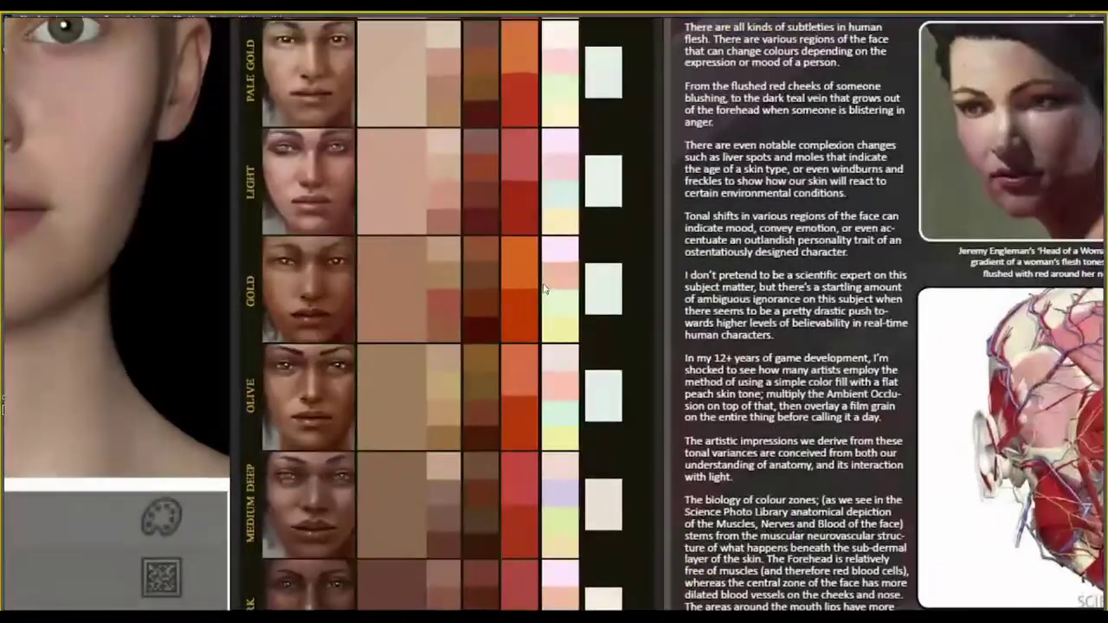
scroll(546, 290, down, 3)
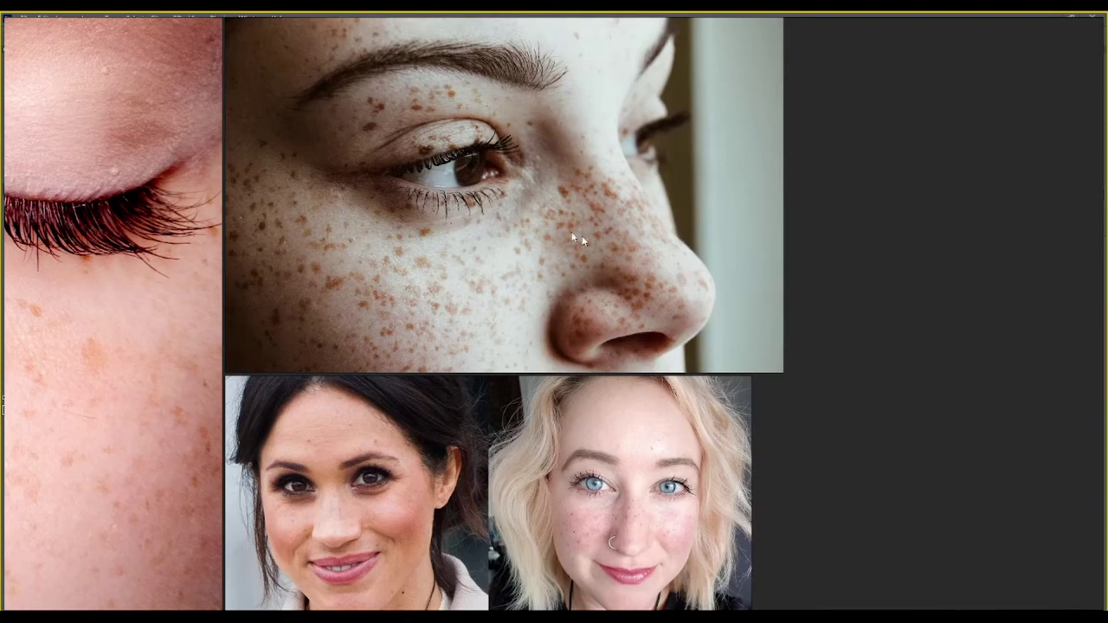
Zoom in and out across the freckled-face photos and collage
scroll(441, 307, down, 5)
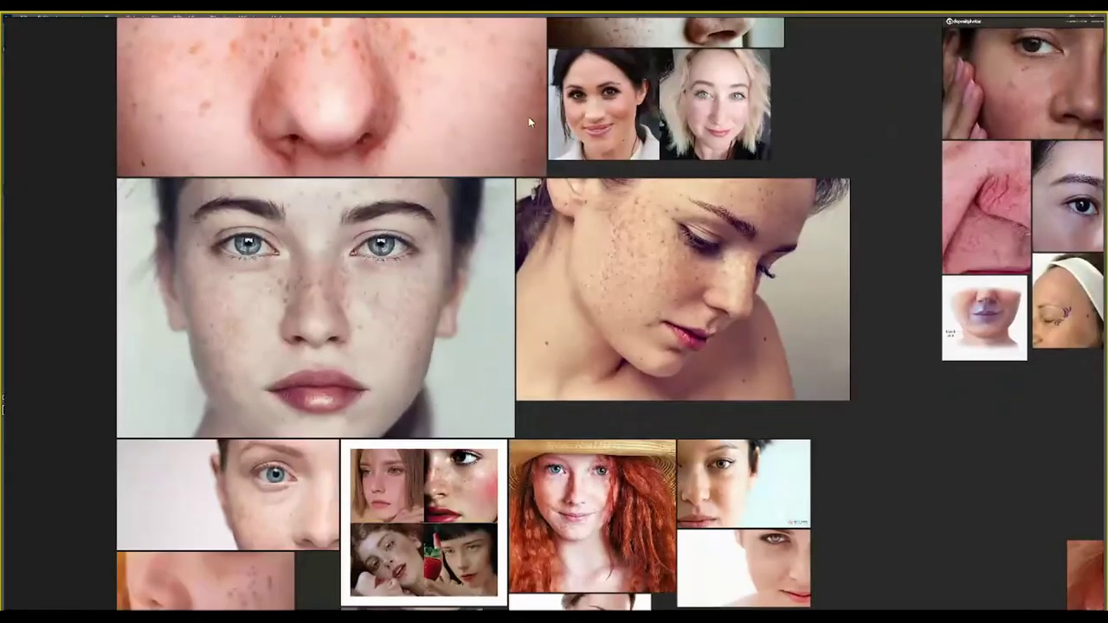
scroll(674, 293, up, 5)
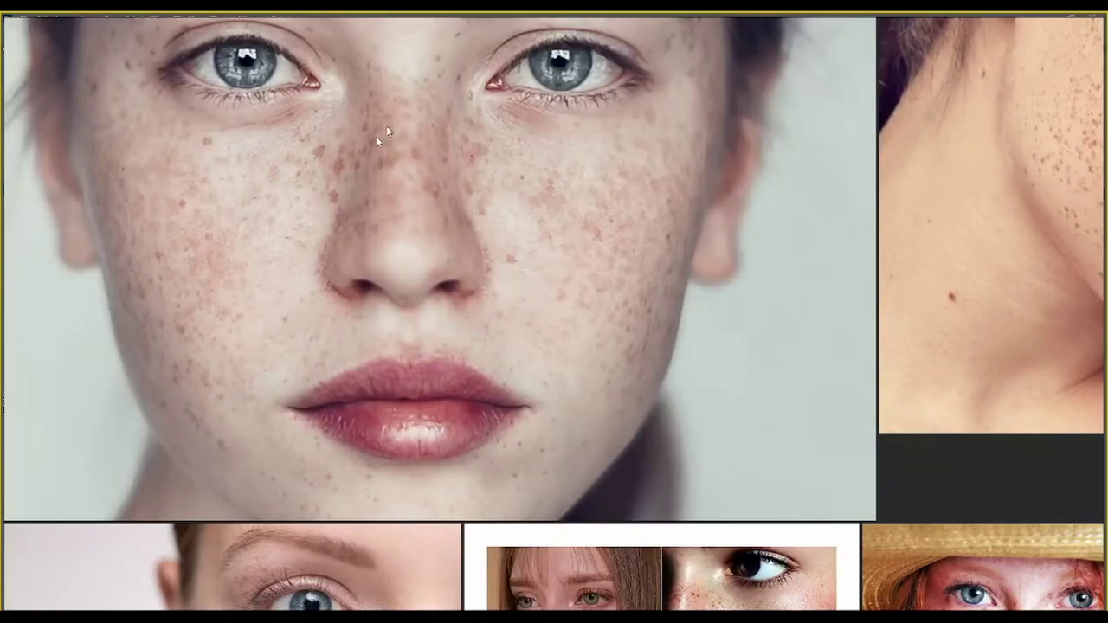
scroll(526, 311, down, 2)
scroll(526, 342, down, 2)
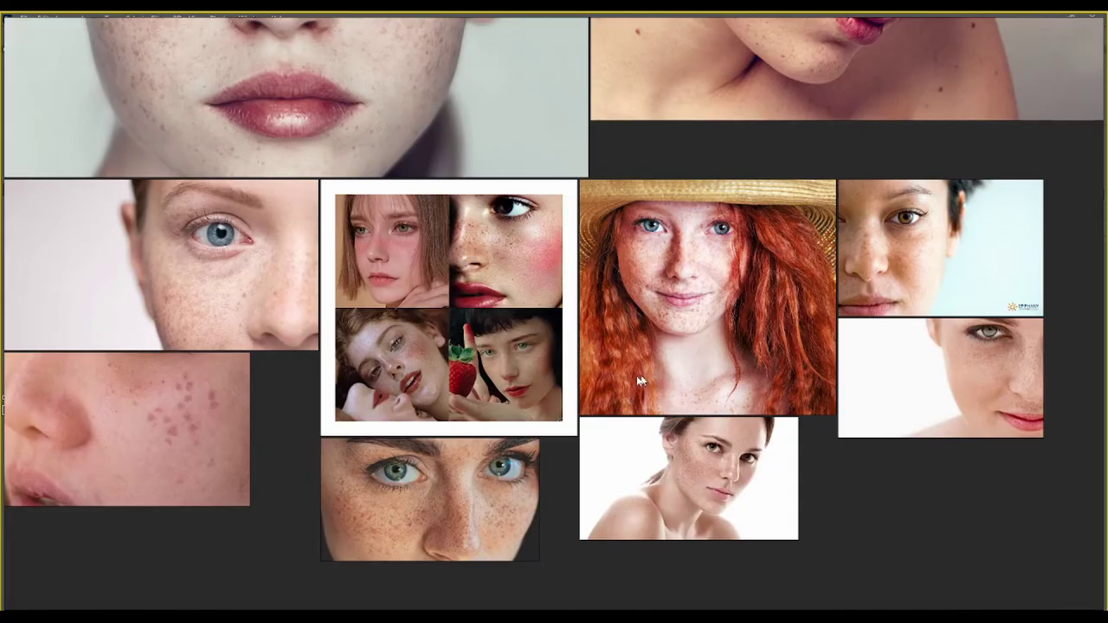
scroll(352, 313, up, 3)
scroll(383, 318, up, 2)
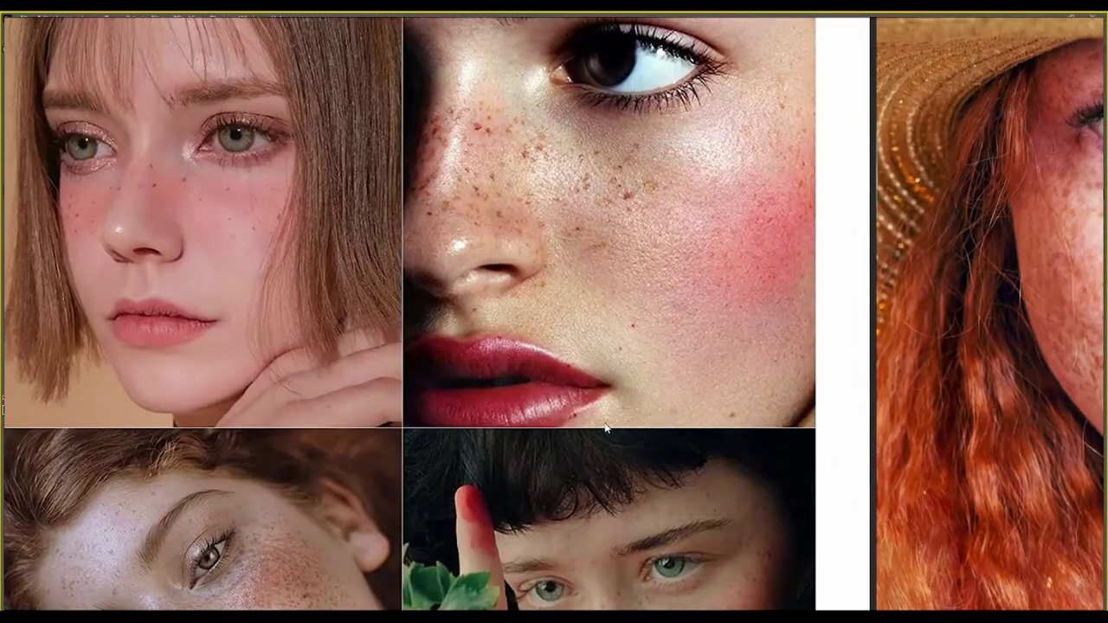
Zoom out and pan over to the pore-textured cheek close-up cluster
scroll(606, 426, down, 2)
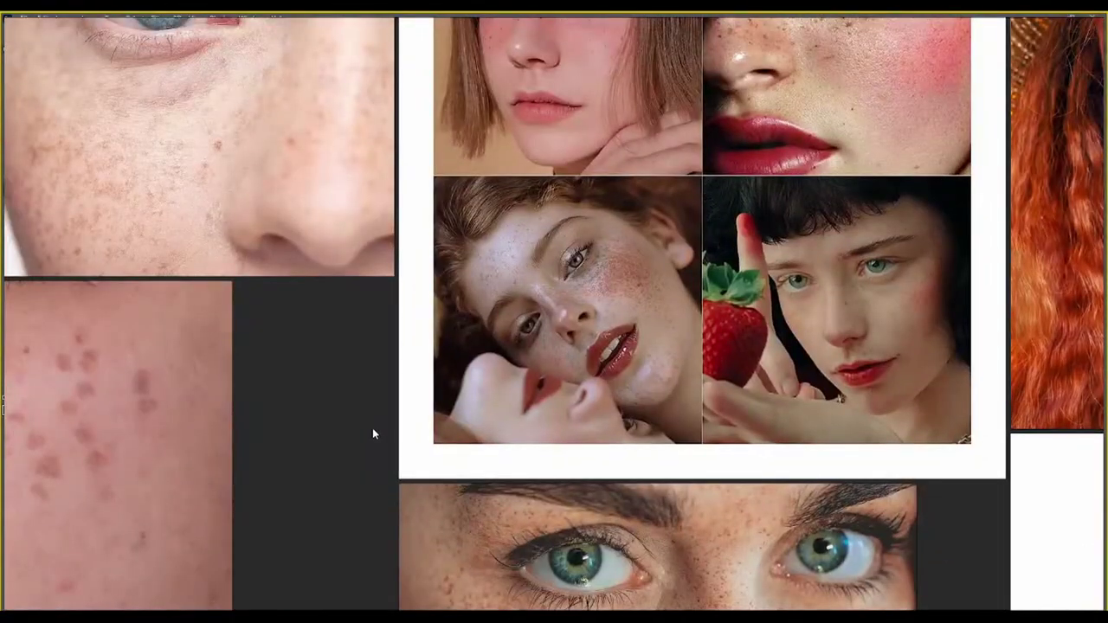
scroll(372, 428, down, 2)
scroll(370, 425, down, 3)
drag(672, 561, 512, 193)
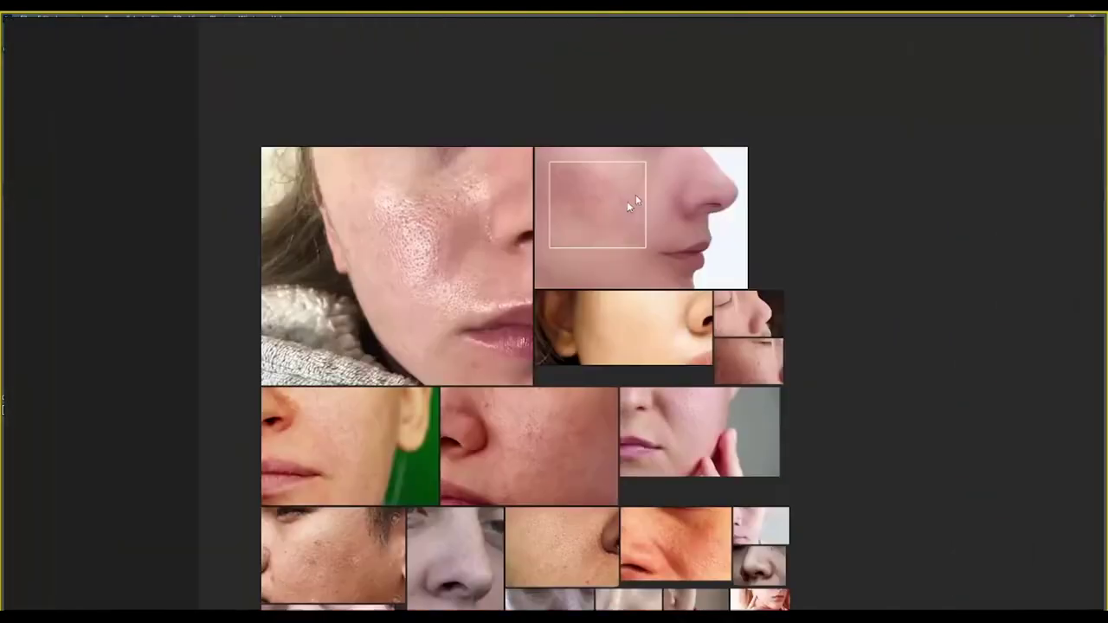
Zoom in on the profile photo beside the broken-vein close-ups
scroll(677, 163, up, 2)
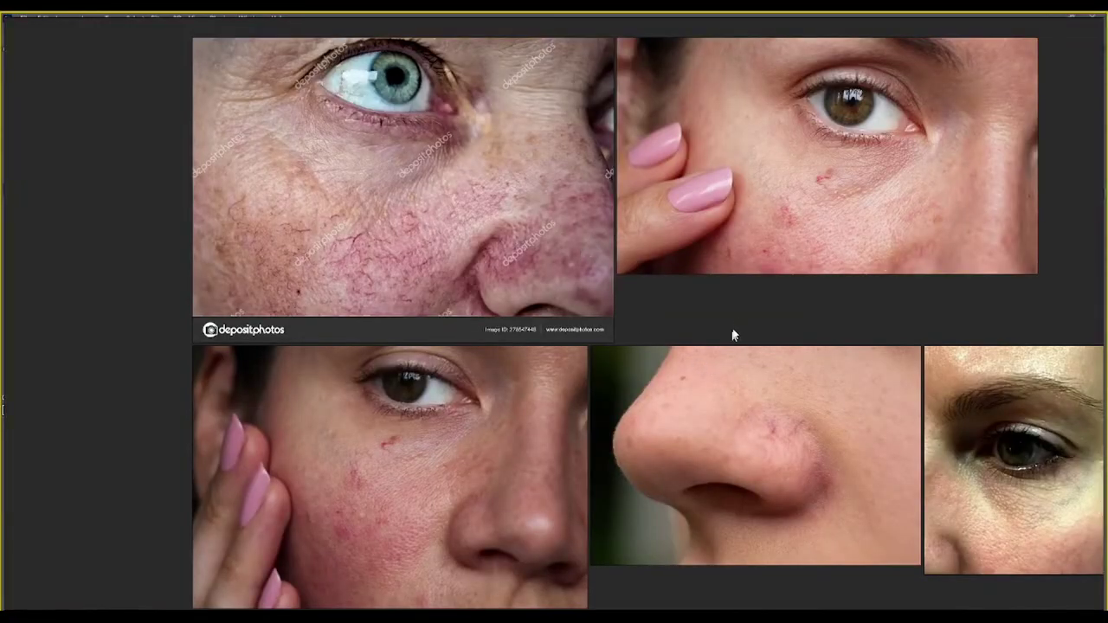
Zoom and pan over to the facial vein diagrams
scroll(733, 334, up, 2)
scroll(734, 321, down, 5)
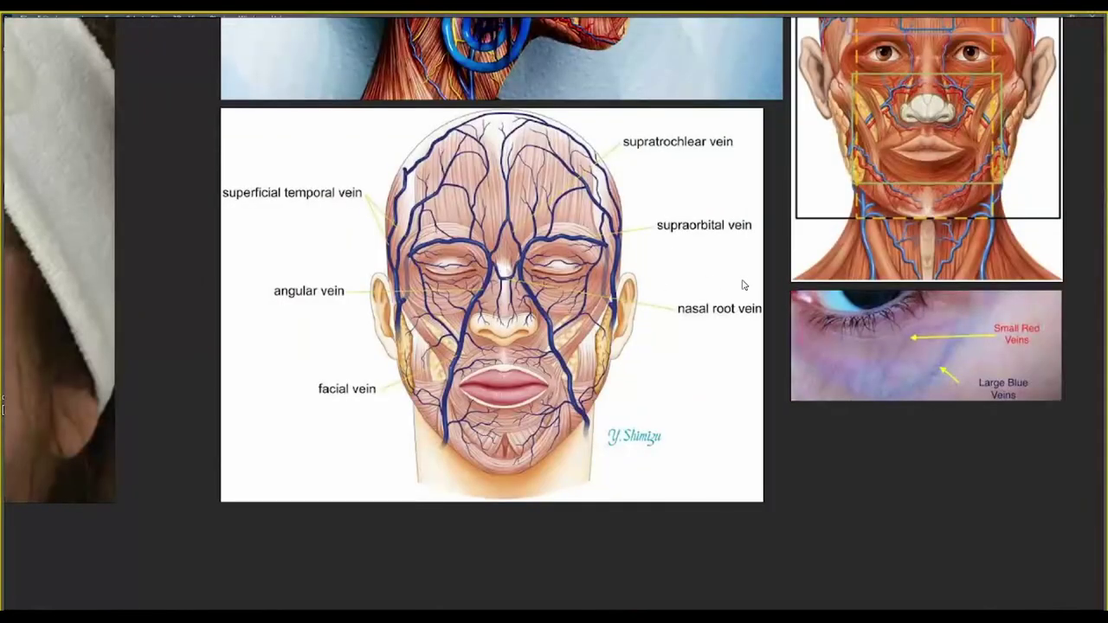
mouse_move(743, 285)
mouse_down()
mouse_move(480, 388)
mouse_move(590, 391)
mouse_up()
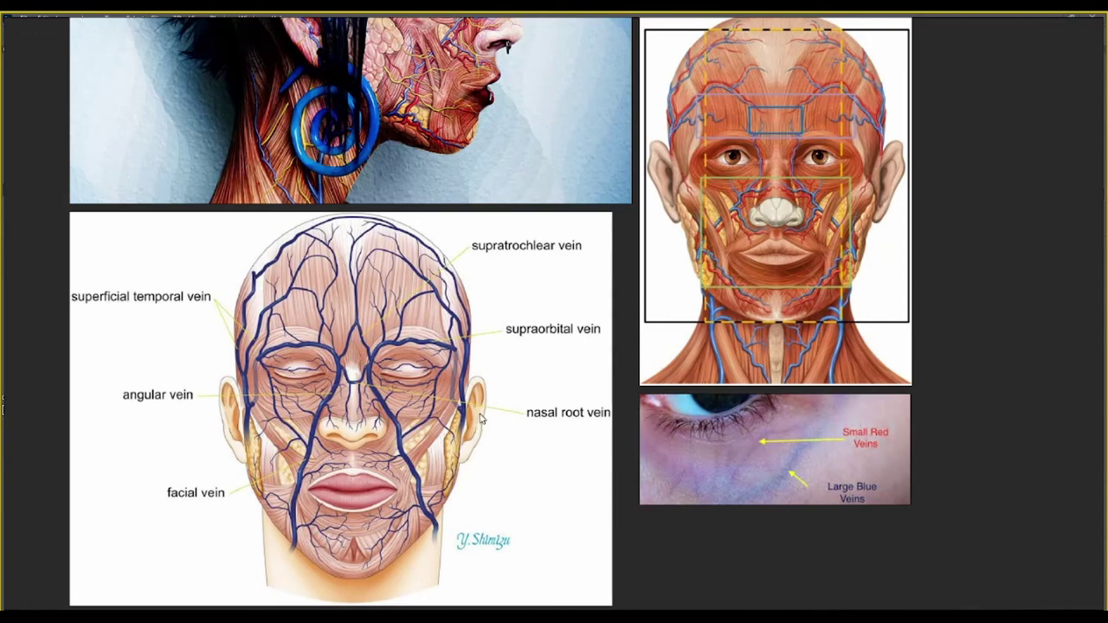
Zoom far out and pan so the freckle, pore and face-scan clusters sit at the top
scroll(496, 437, down, 5)
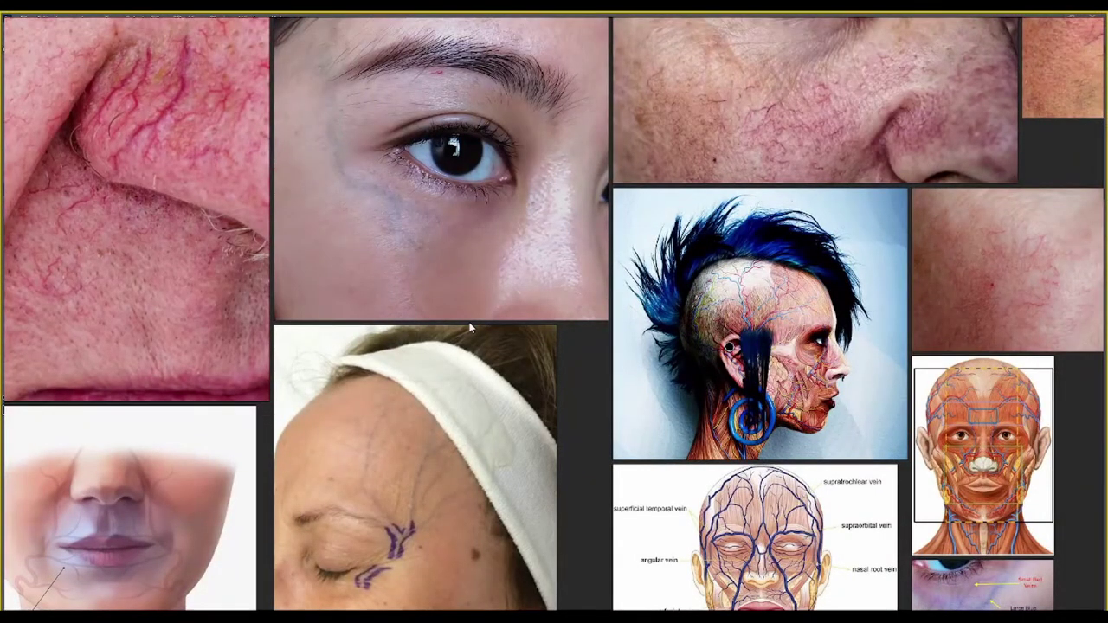
scroll(481, 330, down, 3)
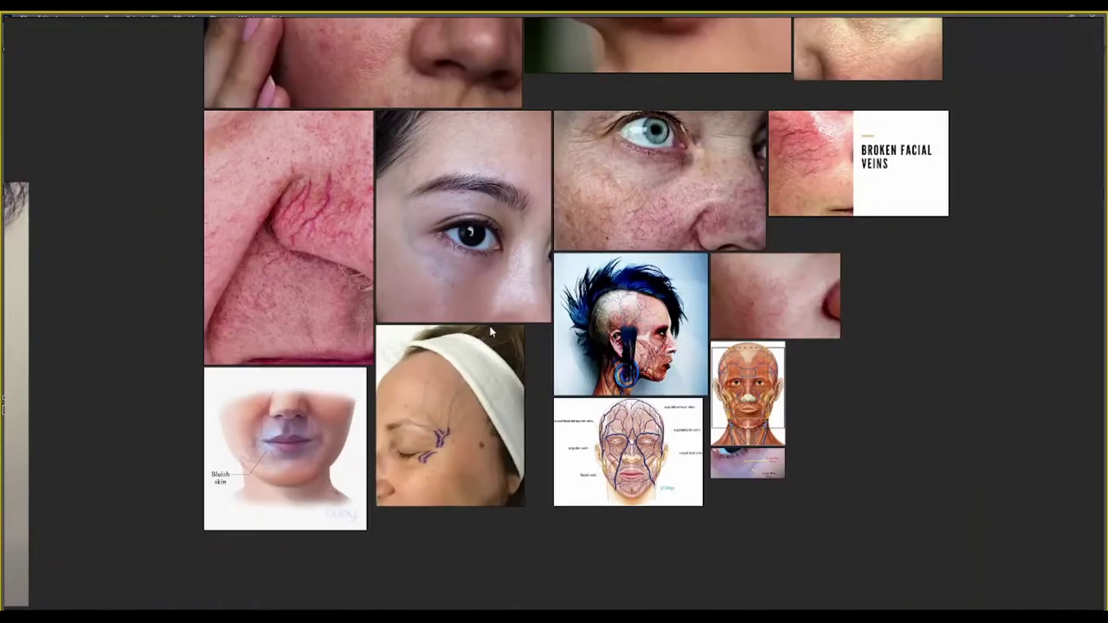
drag(546, 216, 448, 357)
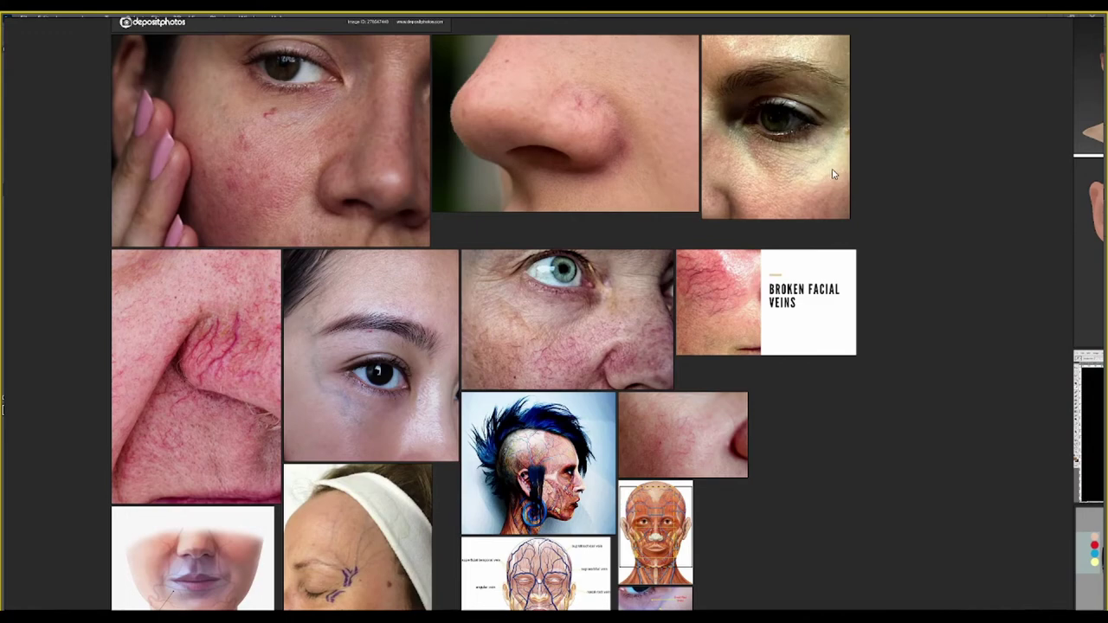
scroll(834, 174, down, 3)
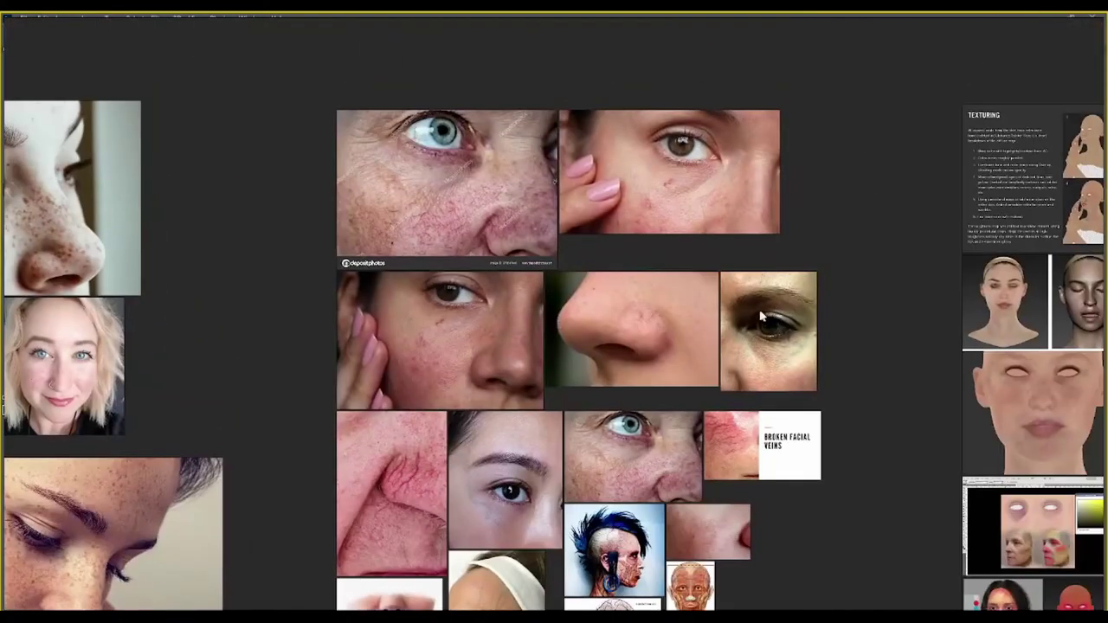
drag(389, 523, 817, 206)
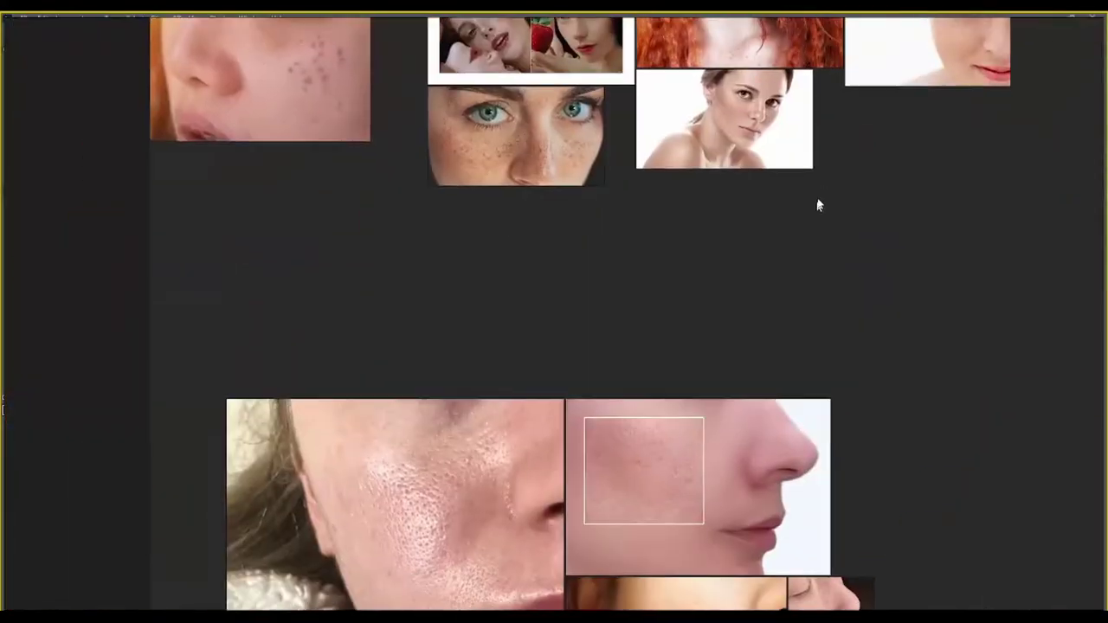
scroll(836, 272, down, 3)
drag(925, 447, 663, 45)
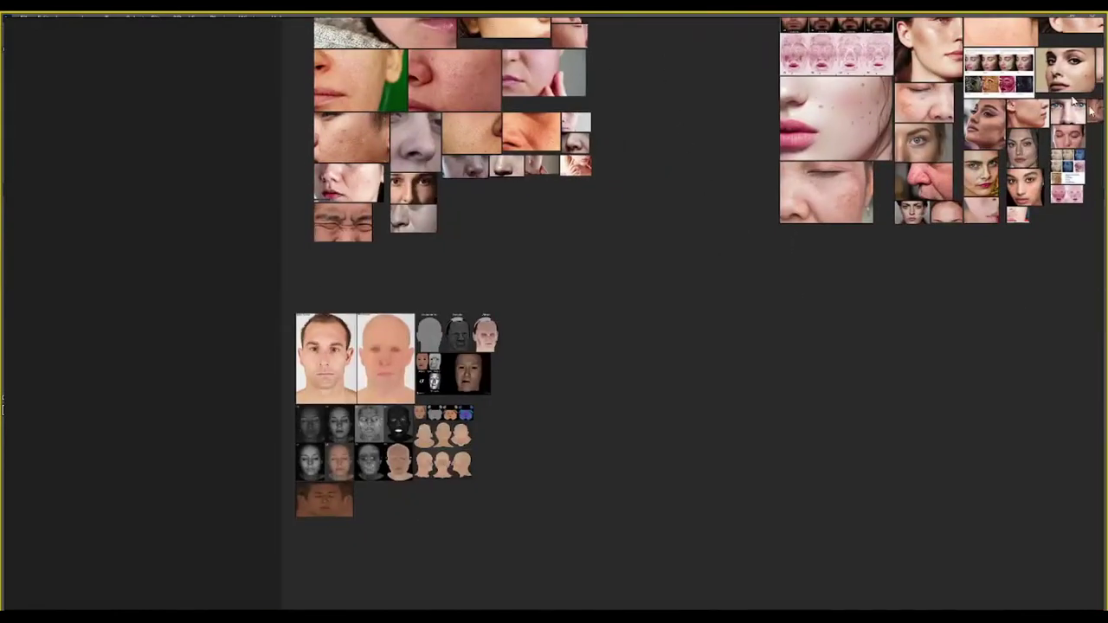
Zoom into the male scan cluster and centre the Displacement, Specular and Albedo head renders
scroll(394, 460, up, 3)
scroll(392, 210, up, 3)
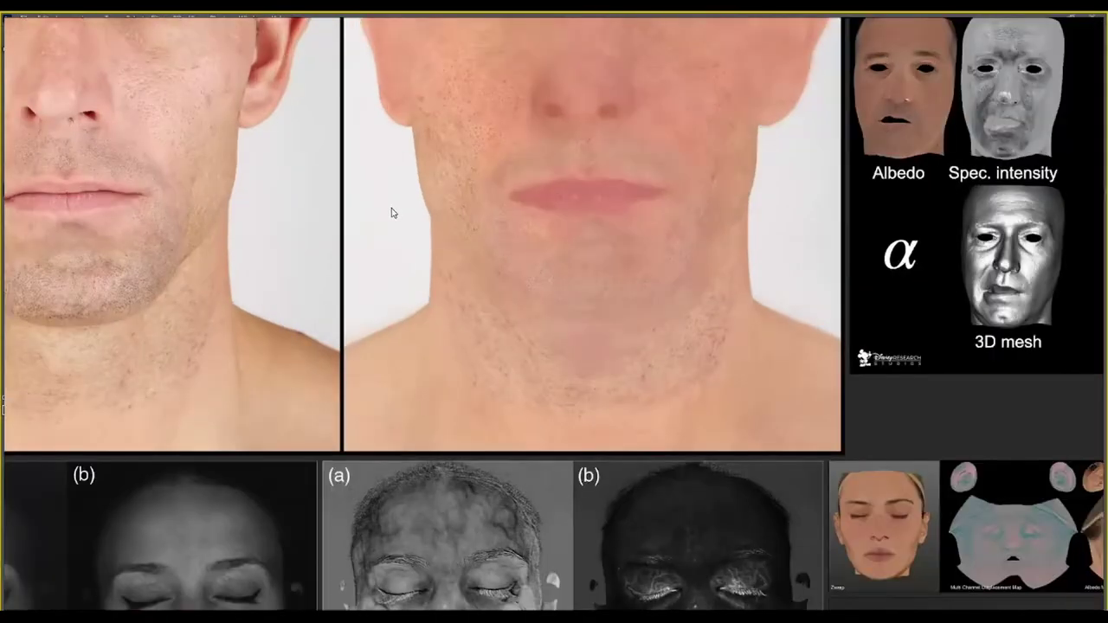
drag(391, 212, 266, 312)
mouse_move(952, 101)
mouse_down()
mouse_move(638, 309)
mouse_move(376, 445)
mouse_up()
scroll(478, 501, up, 2)
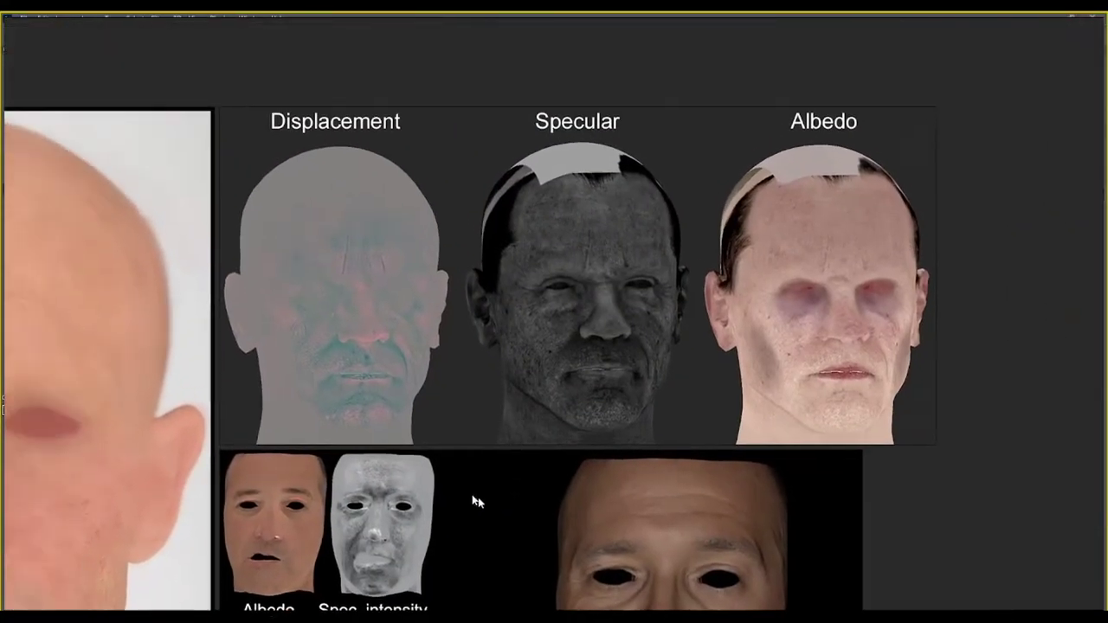
drag(478, 500, 567, 525)
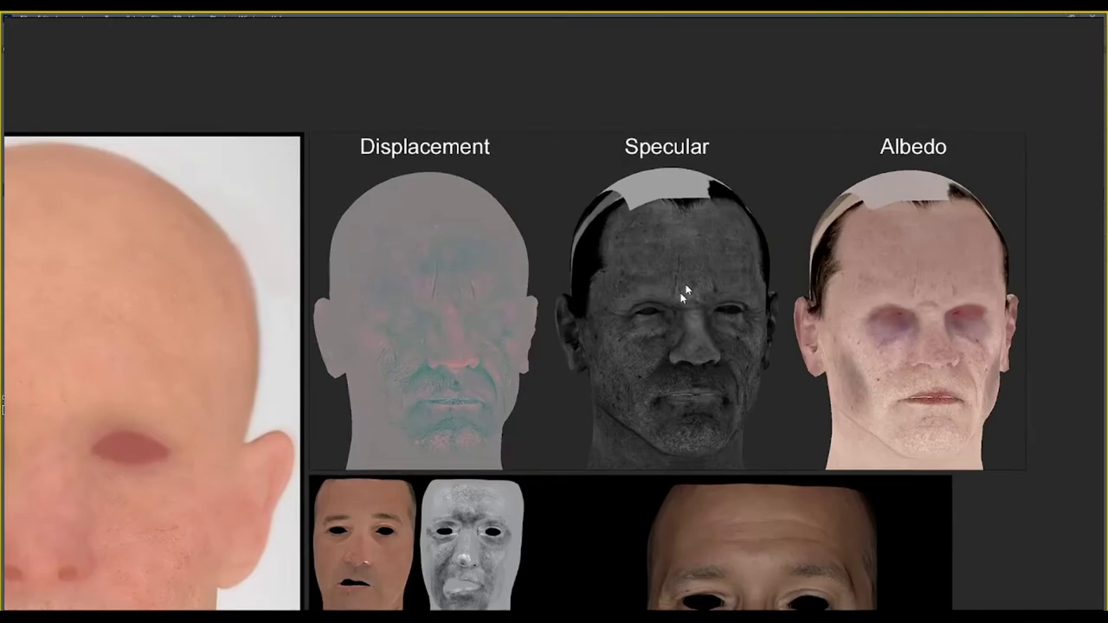
scroll(423, 203, up, 3)
scroll(459, 319, down, 3)
scroll(487, 410, up, 2)
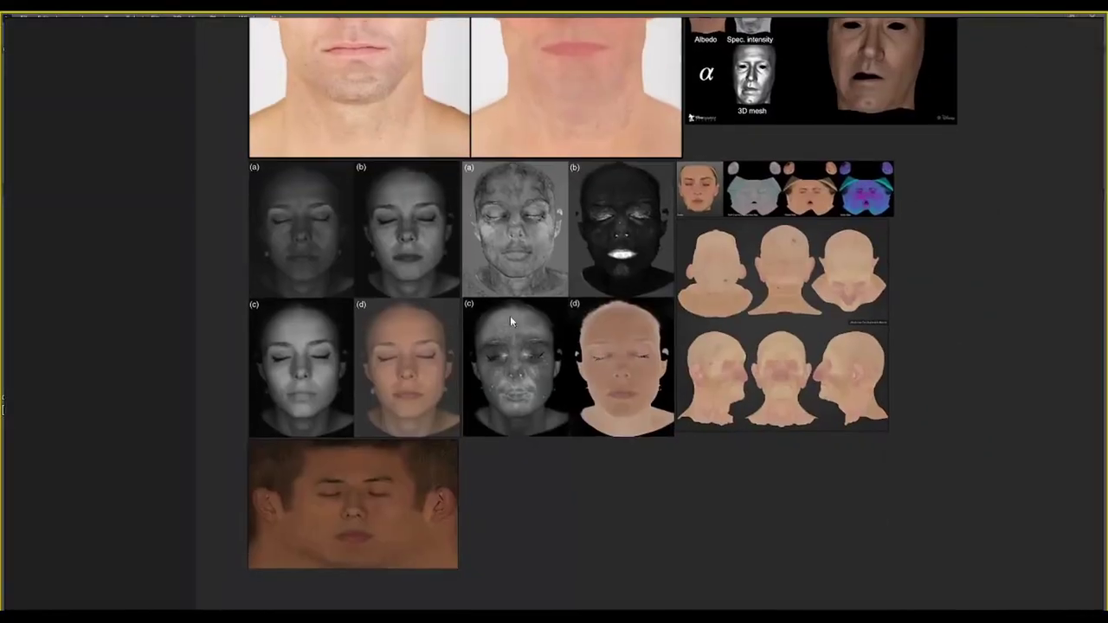
Zoom and pan to show the grey and dark UV face scans side by side
scroll(385, 274, up, 2)
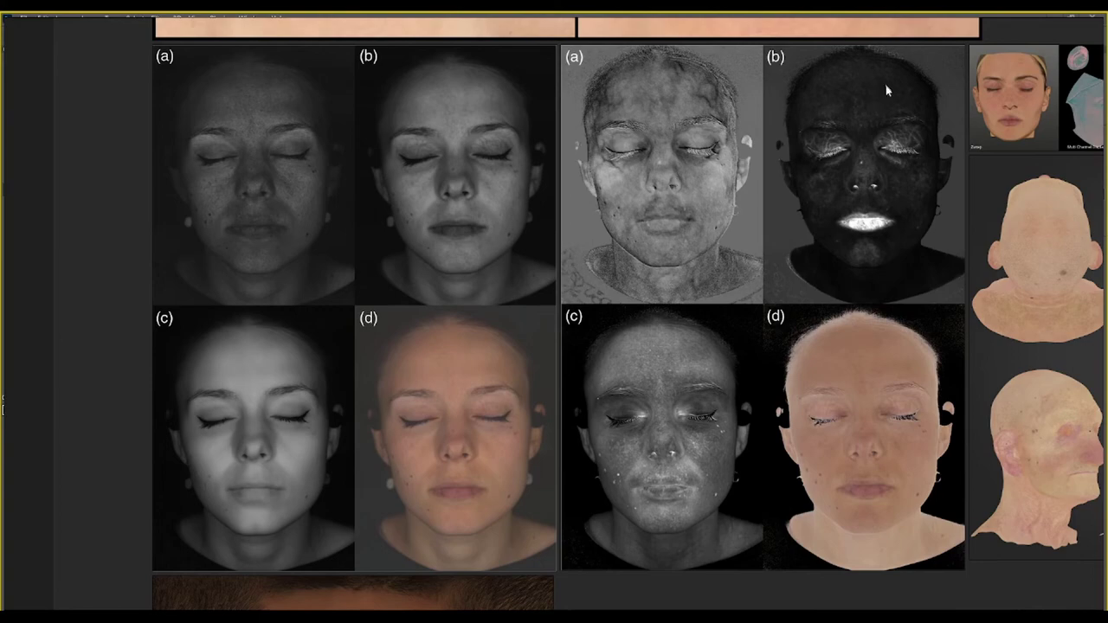
scroll(883, 129, up, 5)
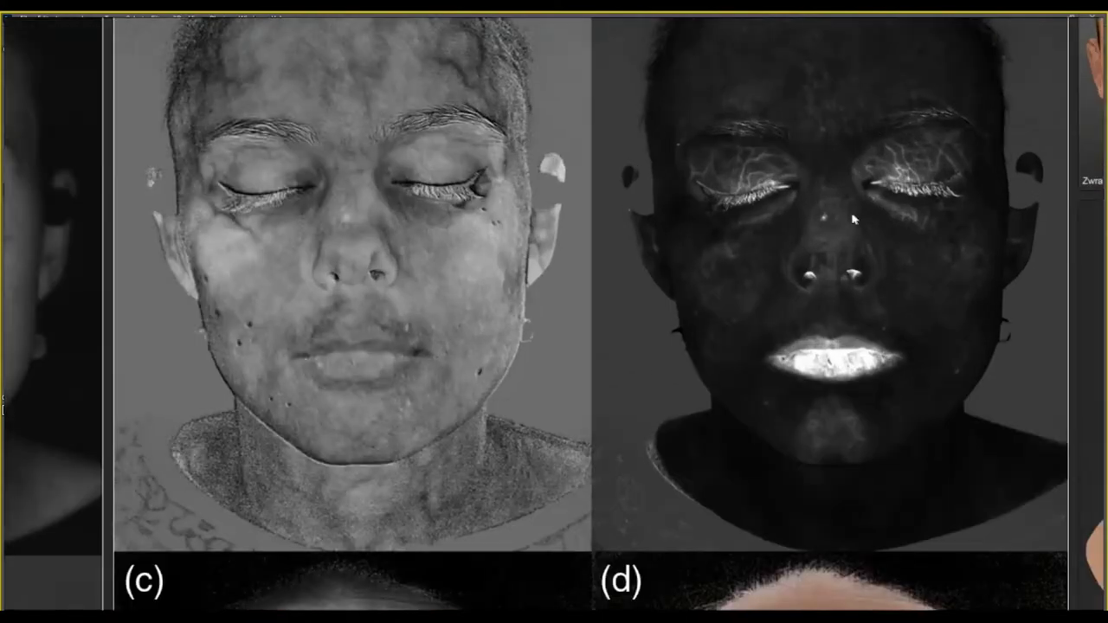
scroll(750, 317, up, 5)
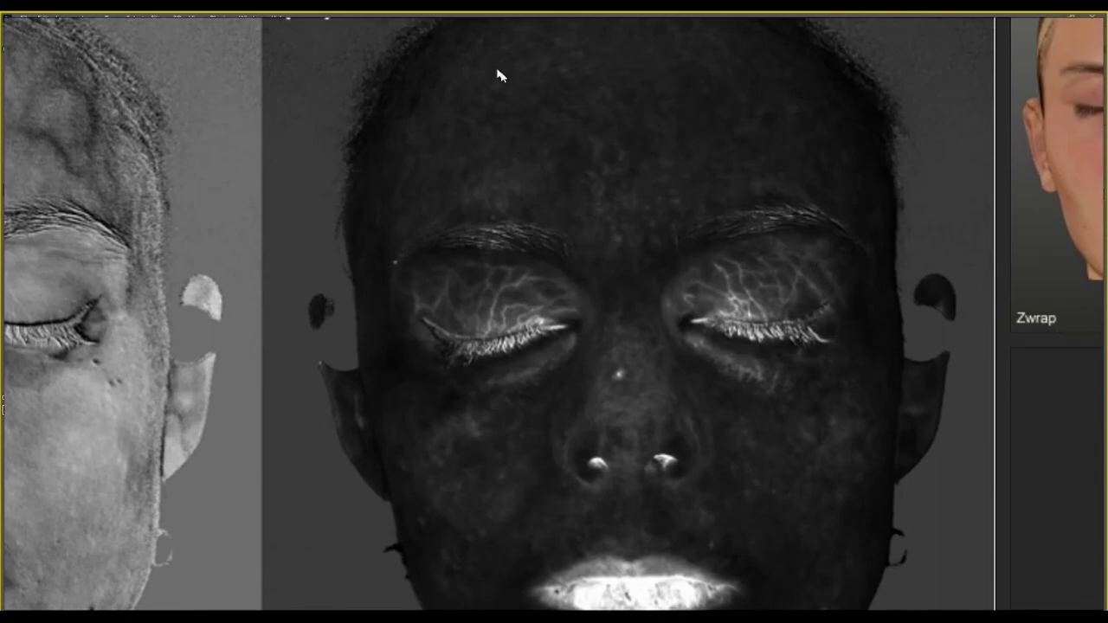
scroll(538, 326, down, 2)
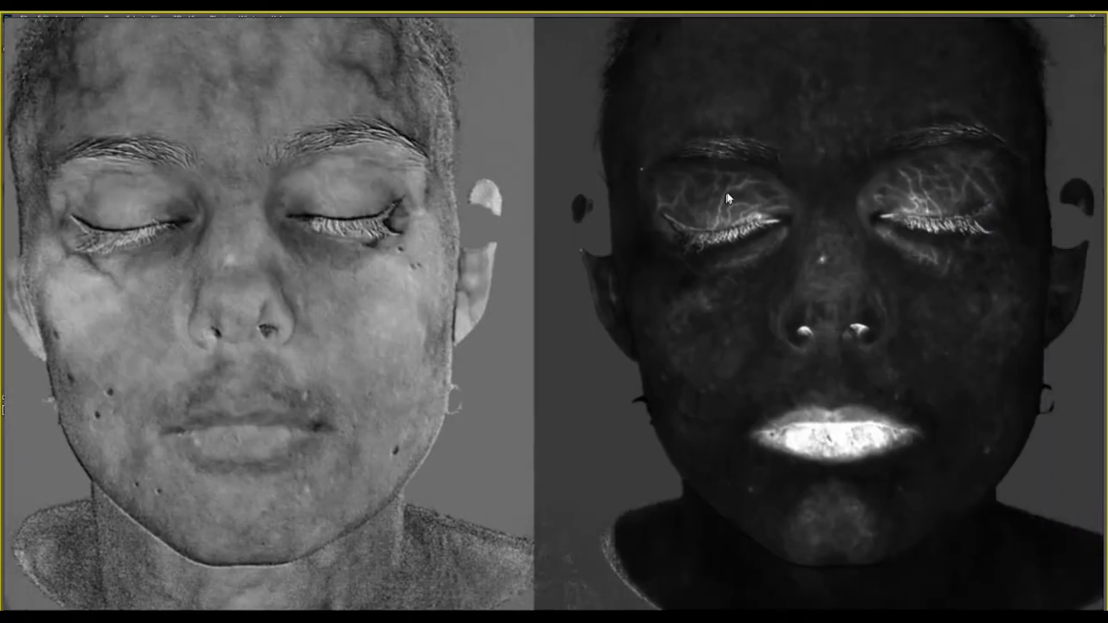
drag(274, 251, 590, 268)
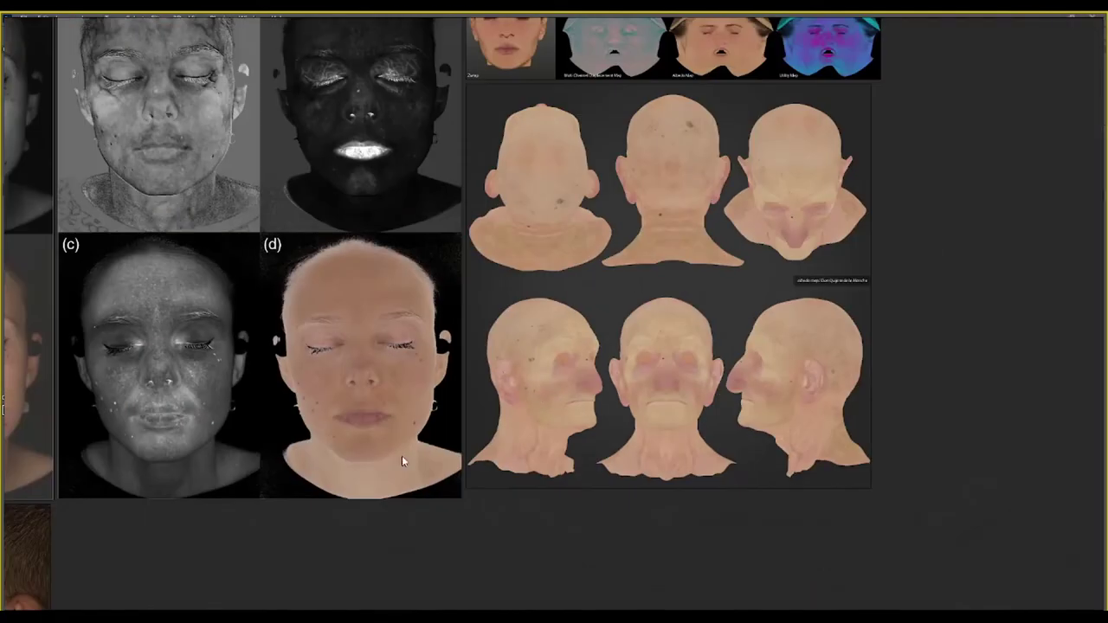
Zoom into the man's face texture, moving from forehead and eyes down to nose and mouth
scroll(524, 160, up, 2)
scroll(525, 159, up, 3)
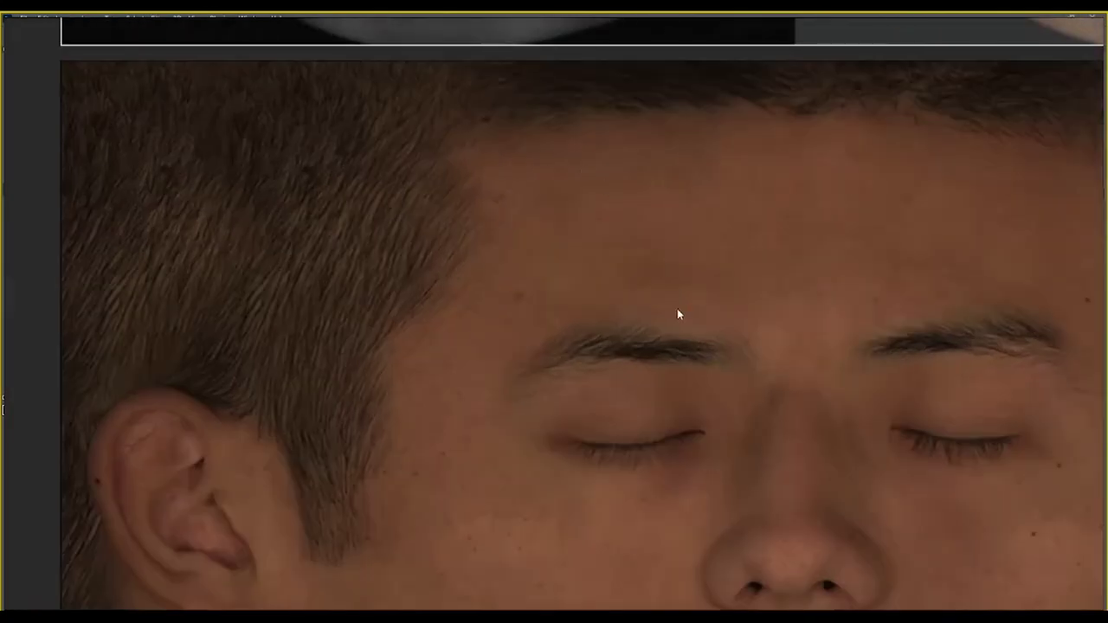
drag(678, 314, 470, 129)
drag(621, 328, 580, 233)
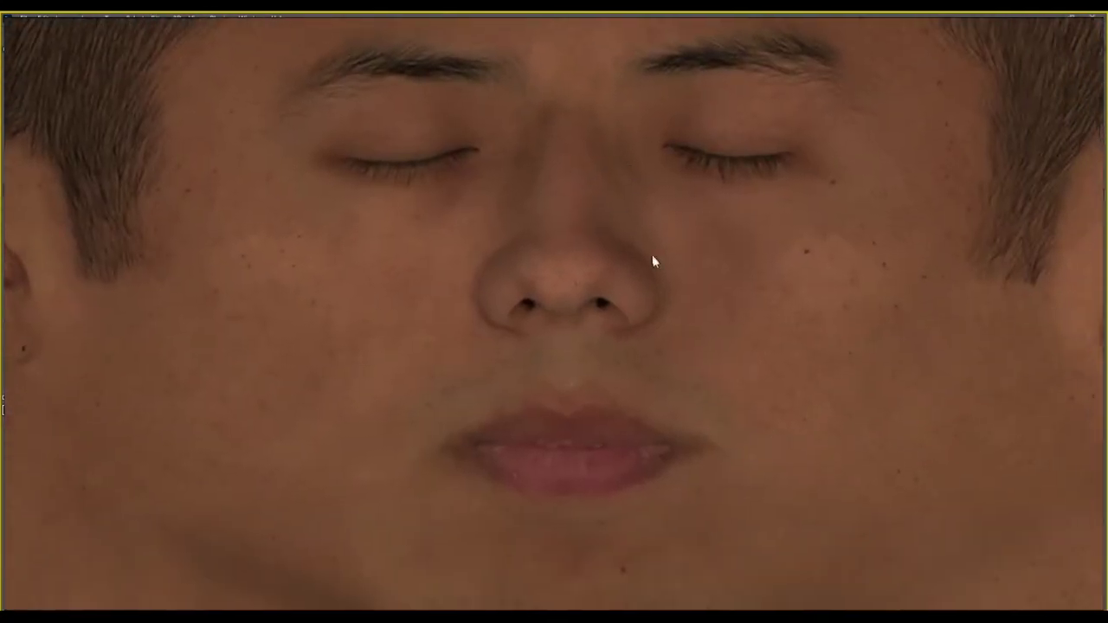
scroll(784, 368, down, 3)
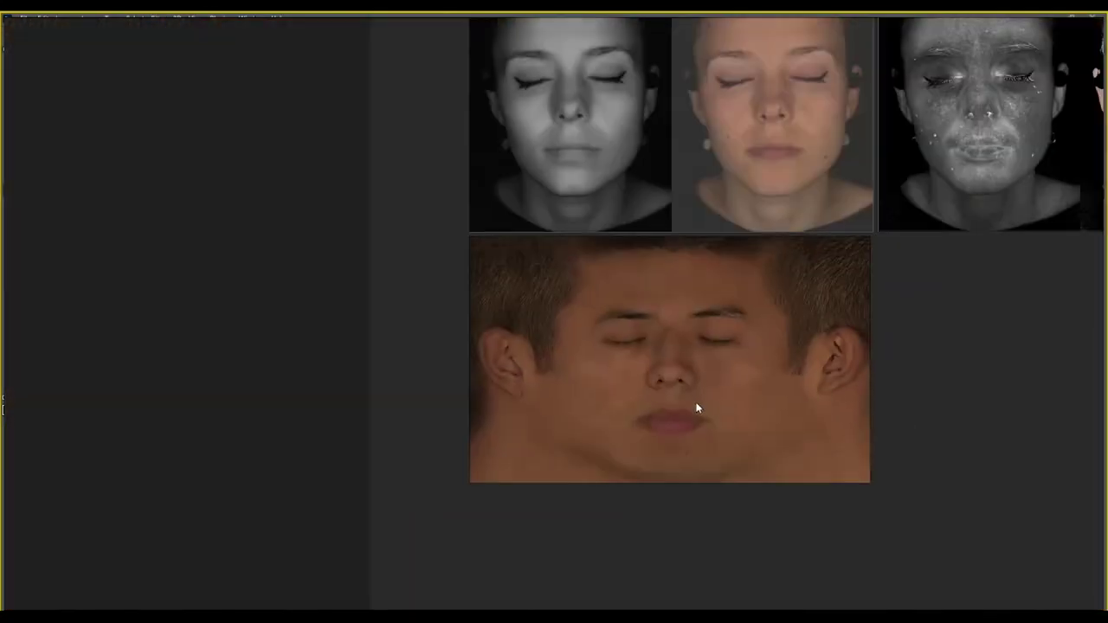
scroll(700, 404, down, 3)
Pan past the women's face images and zoom out on the whole male face texture
scroll(719, 354, up, 4)
scroll(717, 372, up, 1)
drag(717, 372, 836, 121)
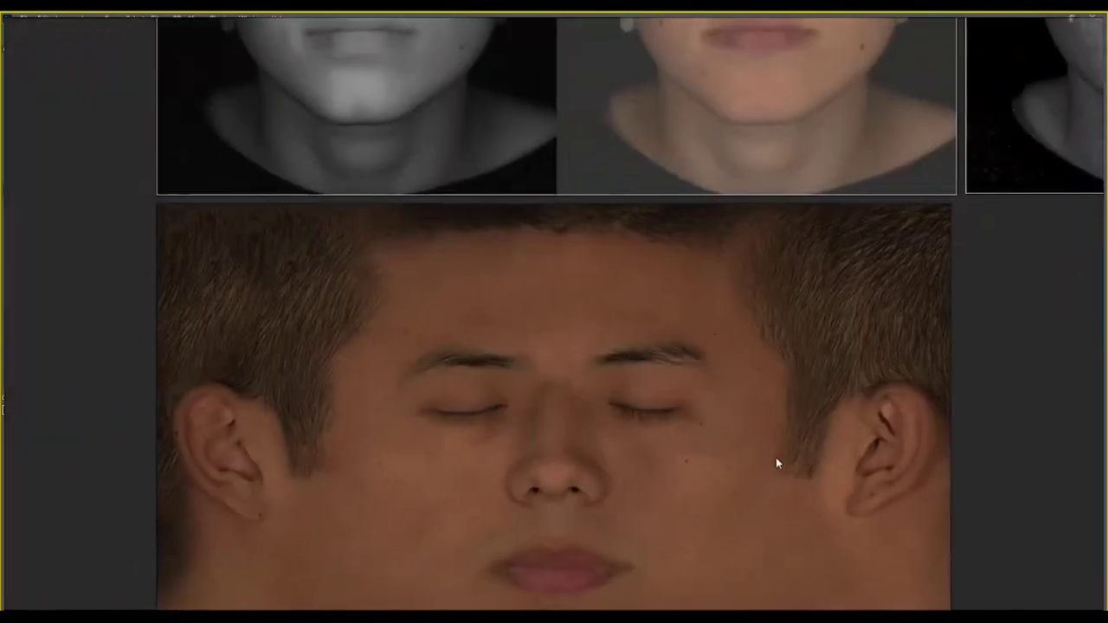
drag(776, 462, 718, 213)
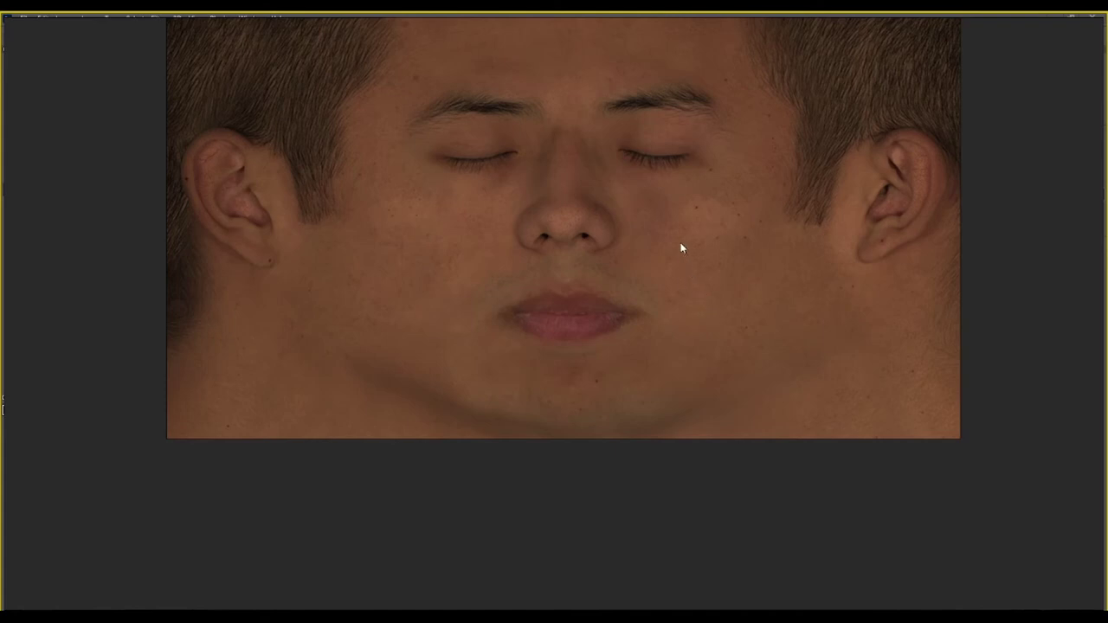
scroll(700, 228, down, 5)
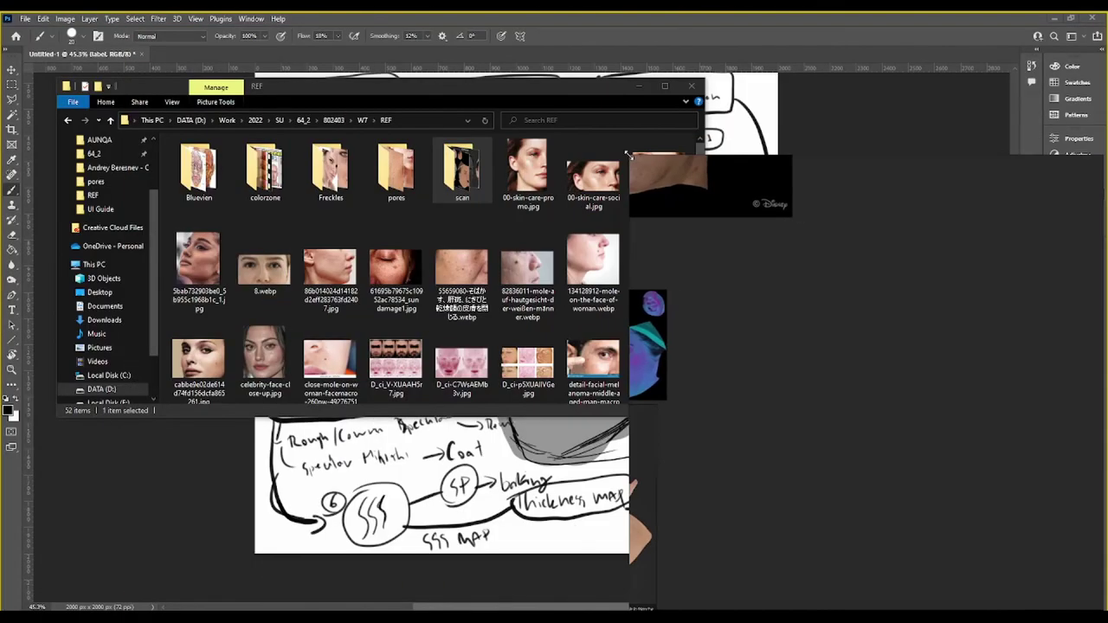
Shrink the PureRef window to a corner and bring the Photoshop skin-workflow sketch forward
drag(4, 17, 824, 235)
click(824, 238)
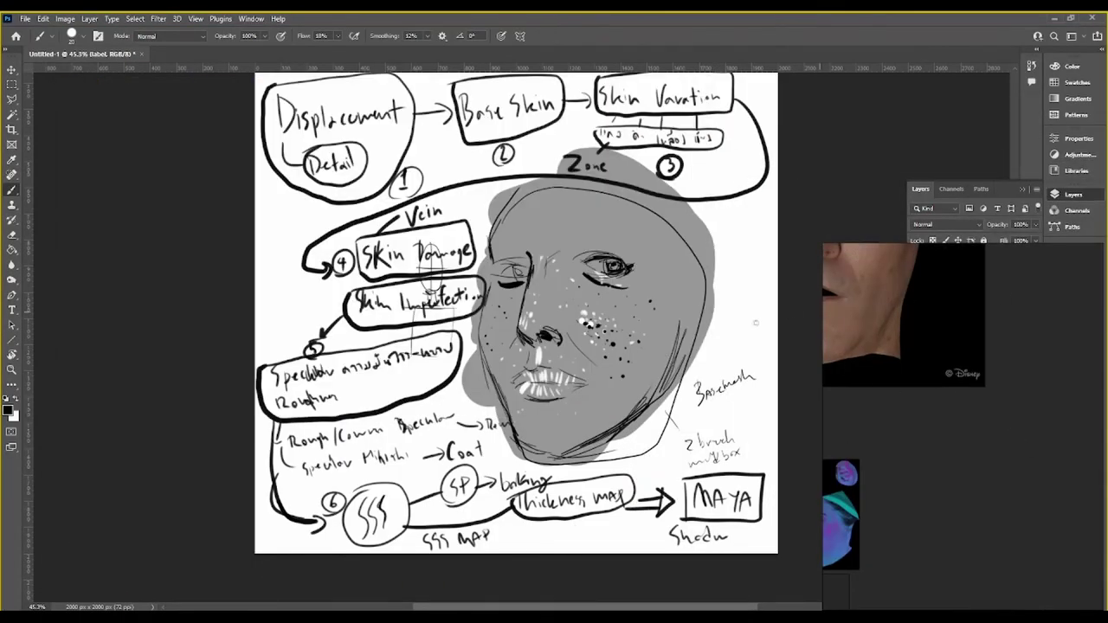
scroll(1074, 482, up, 5)
scroll(1074, 482, up, 2)
Adjust the small PureRef view to frame the bald head and UV face scans
drag(935, 299, 935, 330)
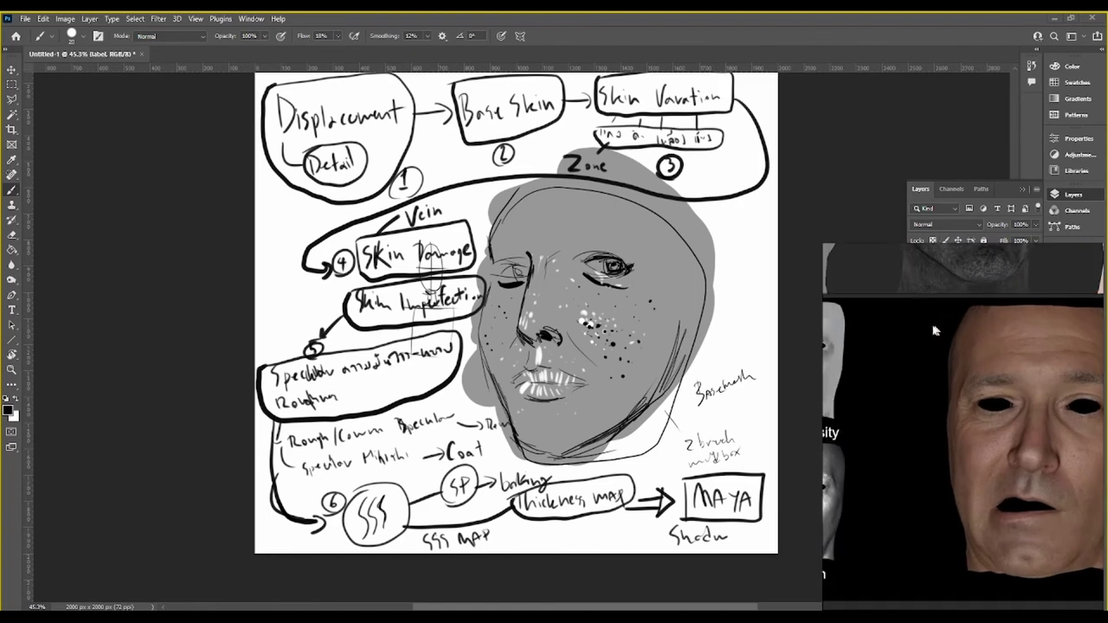
scroll(934, 405, down, 3)
scroll(933, 399, down, 2)
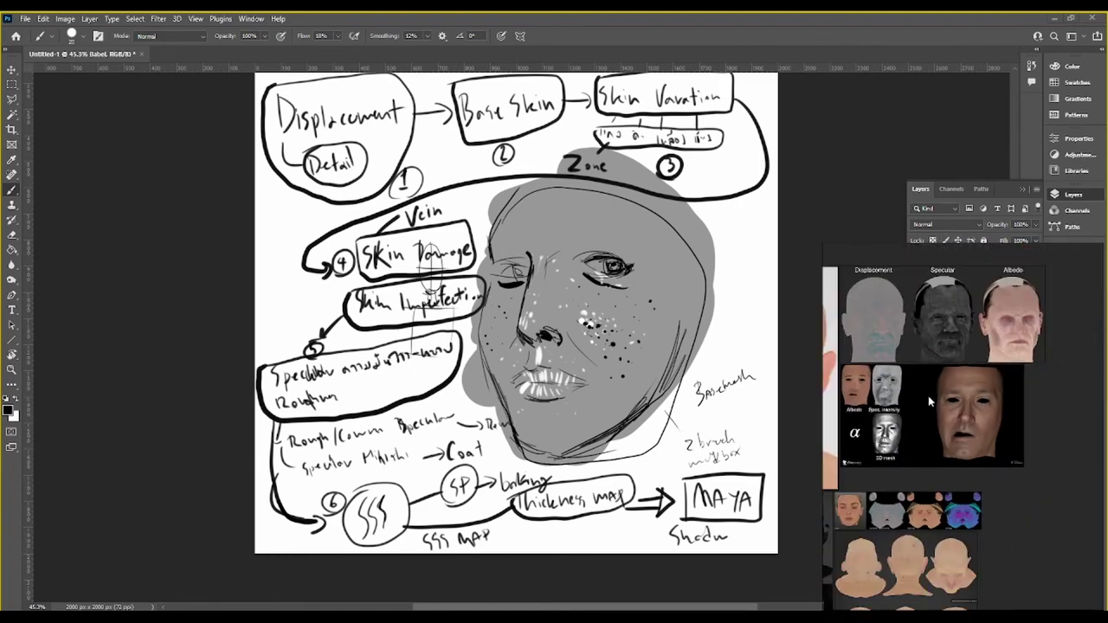
scroll(1014, 322, up, 4)
drag(1024, 369, 1016, 310)
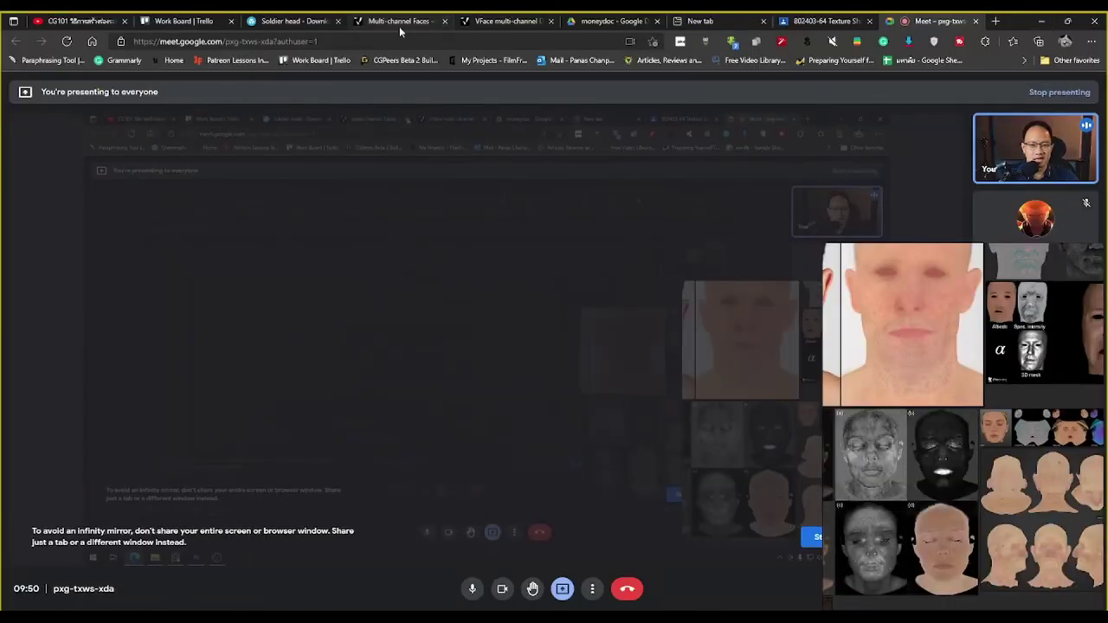
Switch to the Multi-channel Faces page and dismiss the presenting-to-everyone notification
click(395, 26)
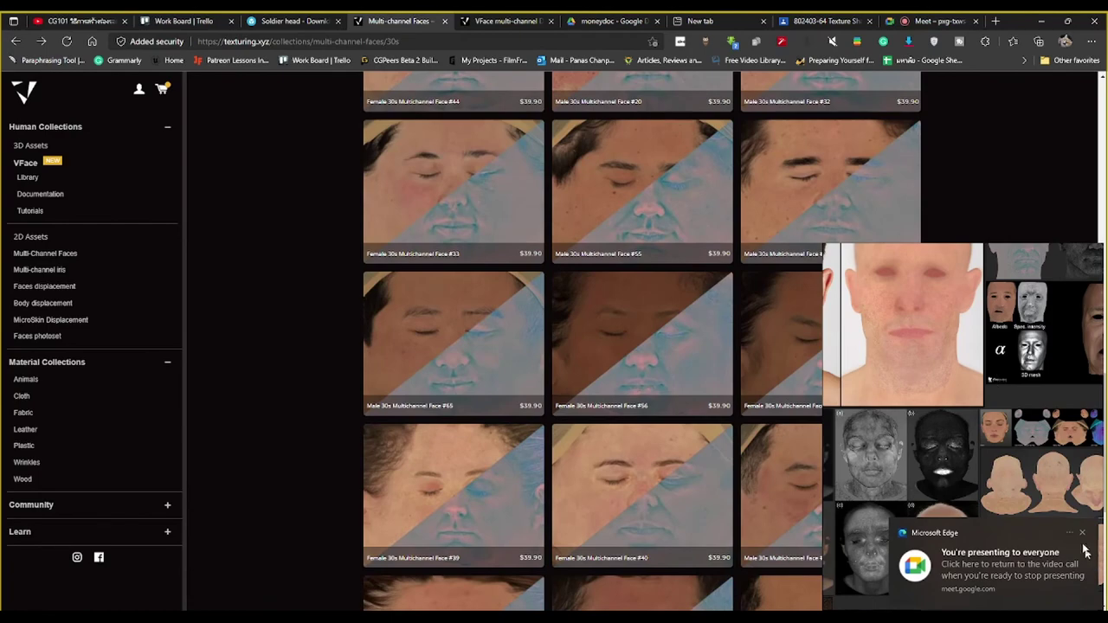
click(1081, 535)
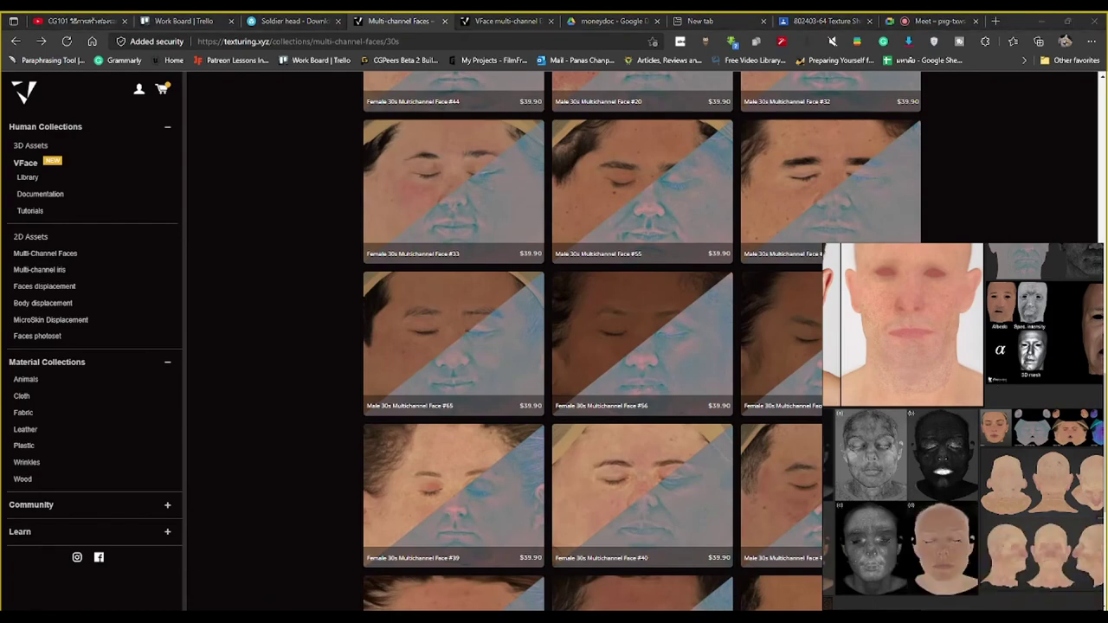
scroll(349, 158, up, 3)
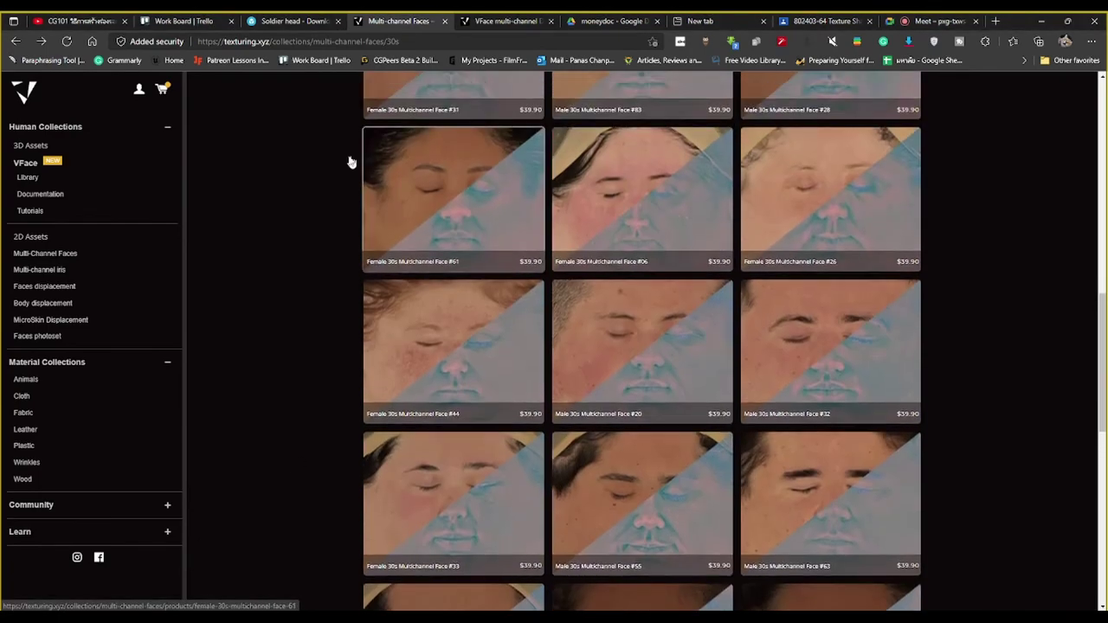
scroll(290, 165, up, 2)
scroll(290, 165, up, 4)
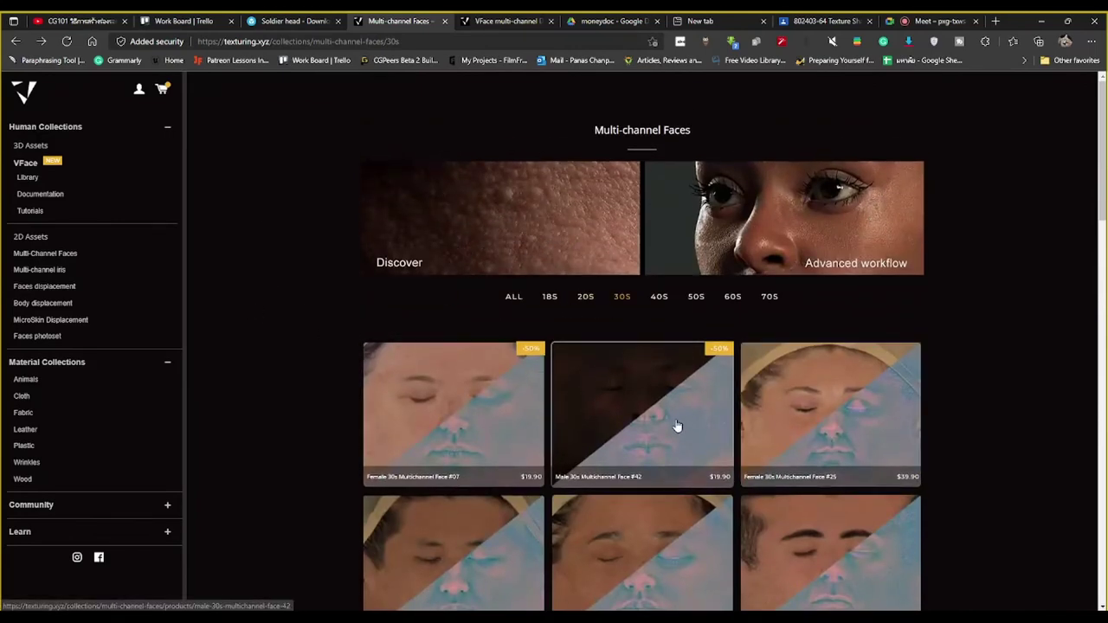
Scroll through the 30s face-scan grid and select part of the page address
scroll(676, 425, down, 3)
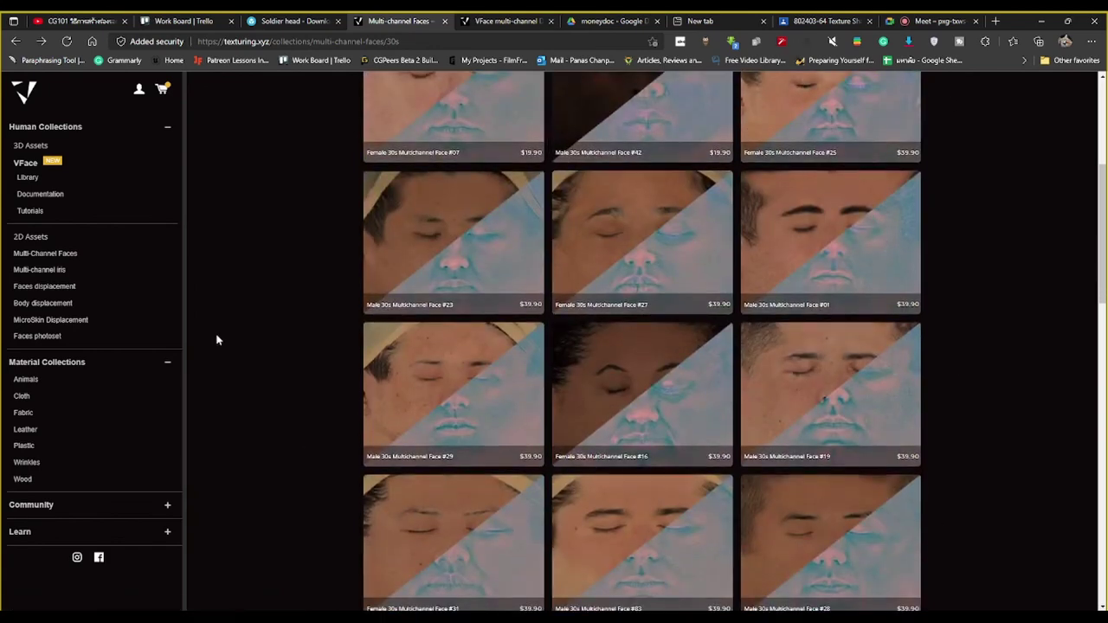
scroll(217, 340, up, 3)
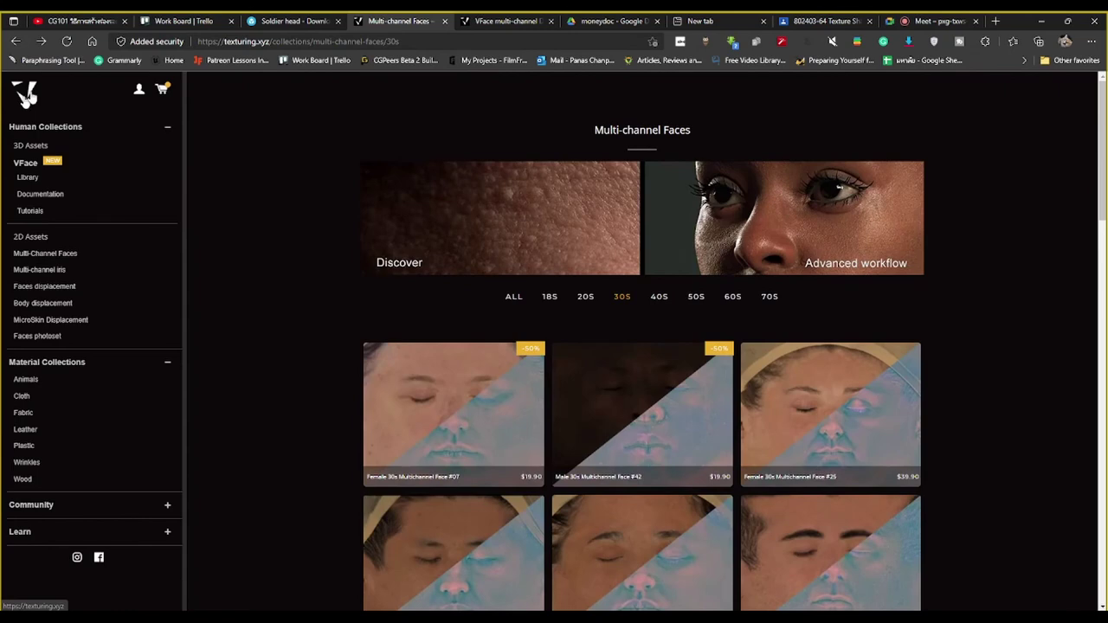
drag(269, 41, 175, 36)
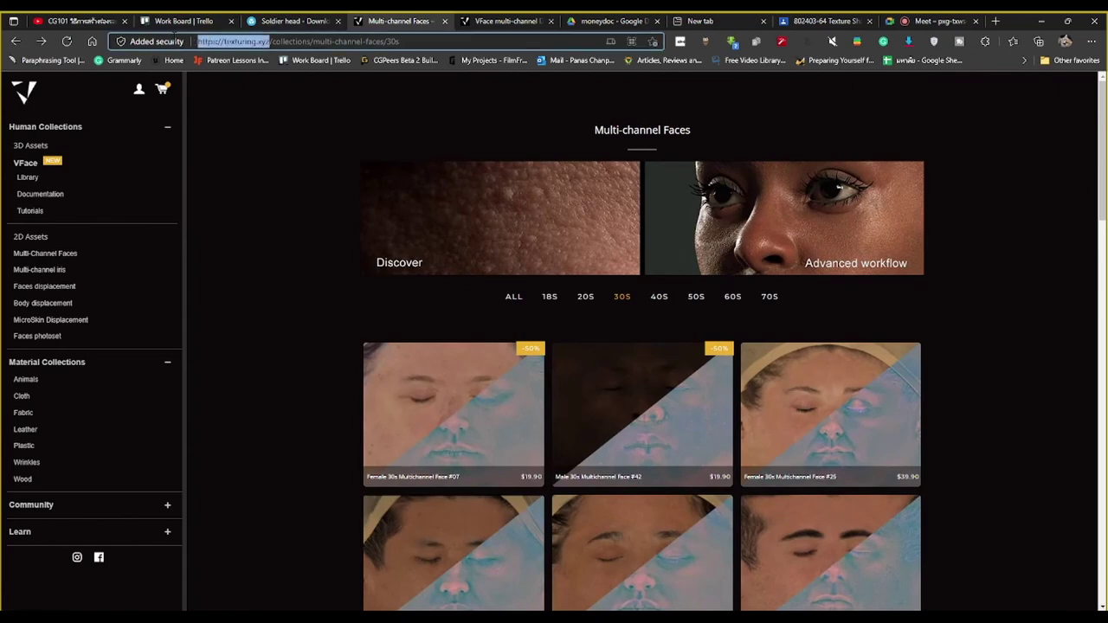
click(281, 41)
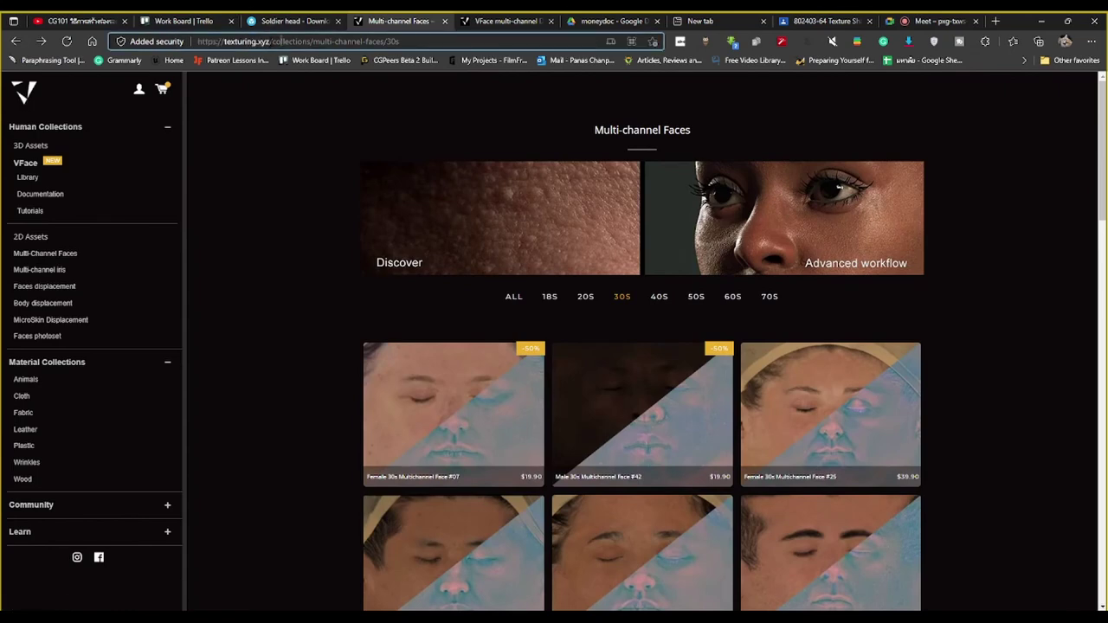
Go to the TexturingXYZ home page and scroll through its content
click(25, 92)
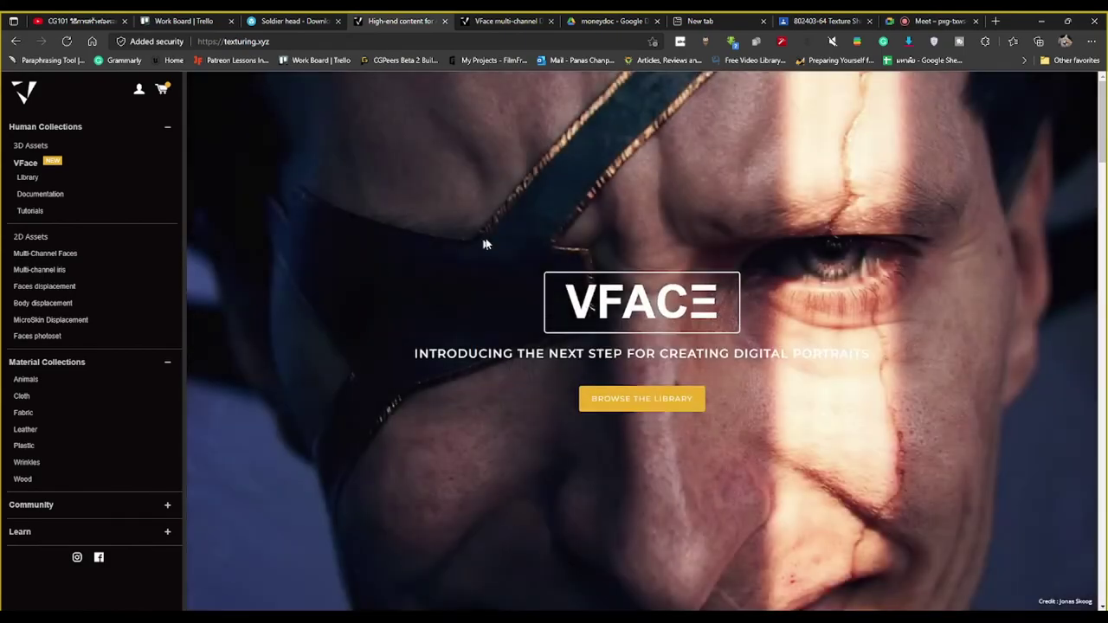
scroll(502, 234, down, 3)
scroll(476, 346, down, 5)
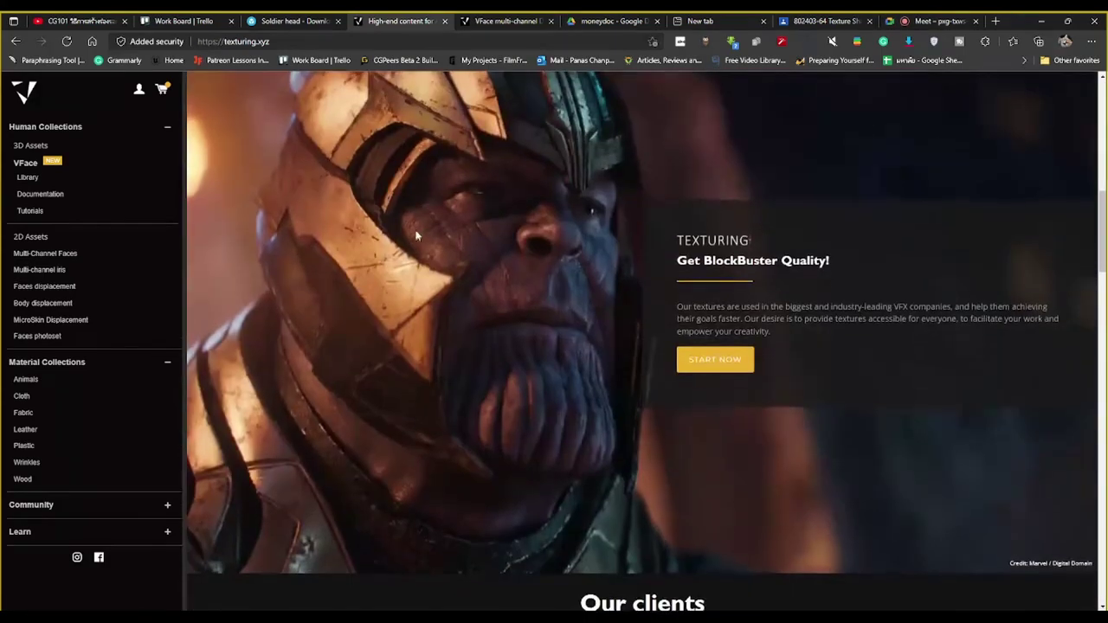
scroll(477, 352, down, 5)
scroll(475, 344, down, 5)
scroll(475, 344, up, 2)
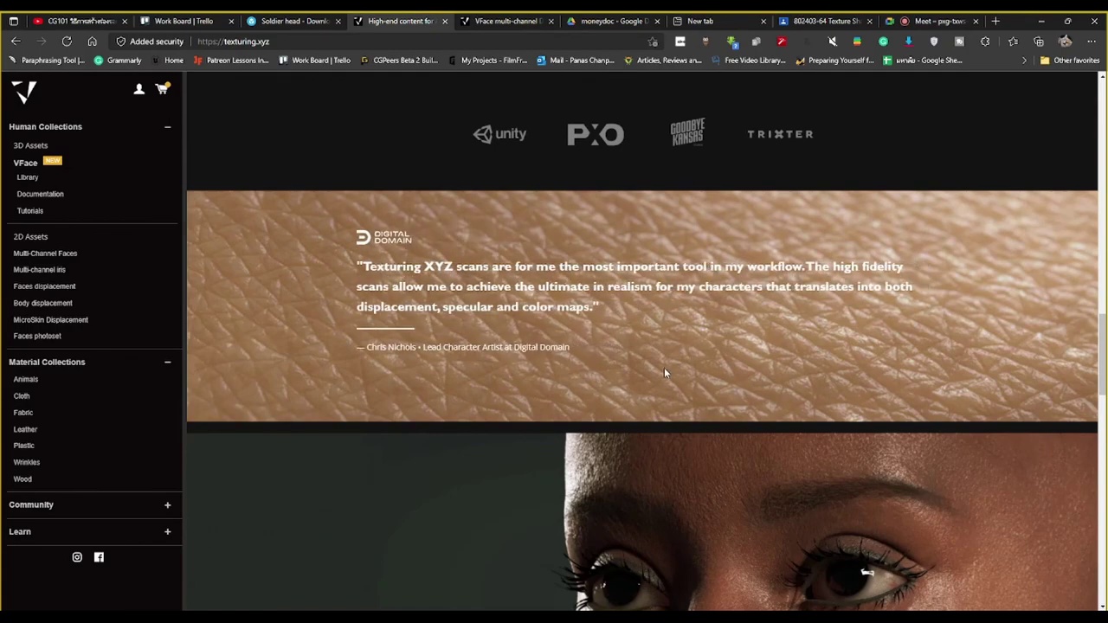
Scroll to the footer and expand Learn to show its Tutorials and Discover links
scroll(855, 173, down, 1)
scroll(859, 378, down, 3)
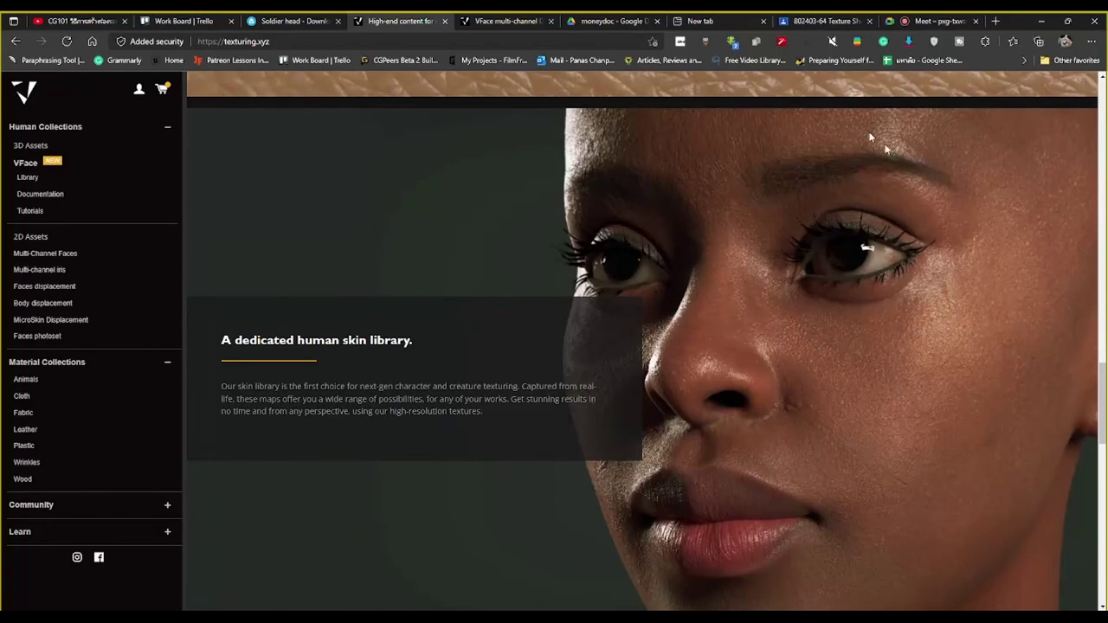
scroll(611, 262, down, 5)
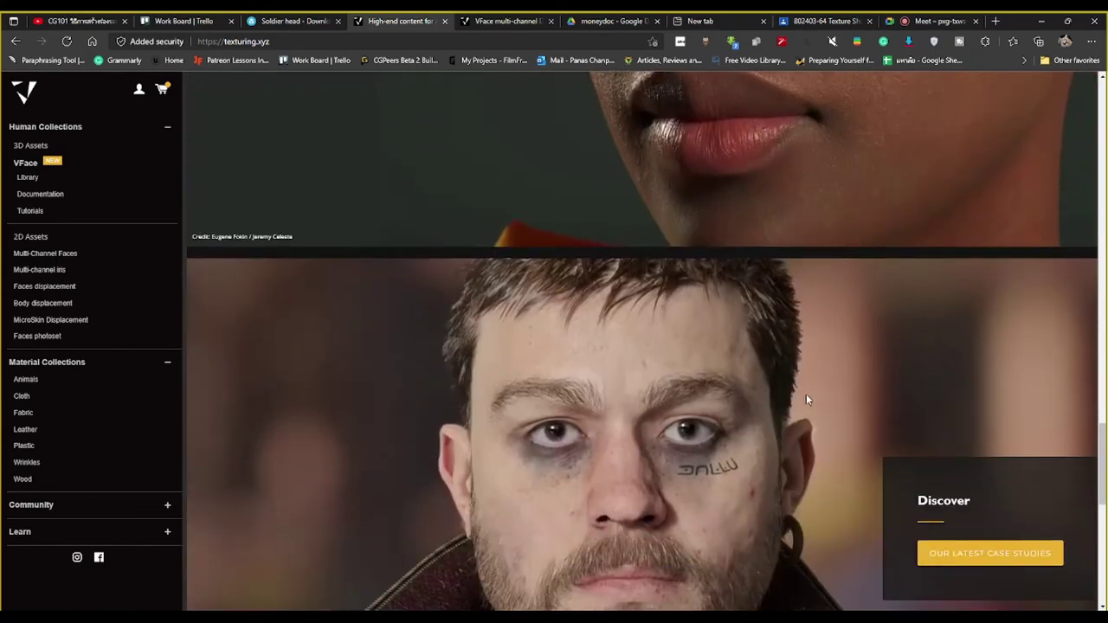
scroll(532, 239, down, 3)
scroll(532, 238, down, 5)
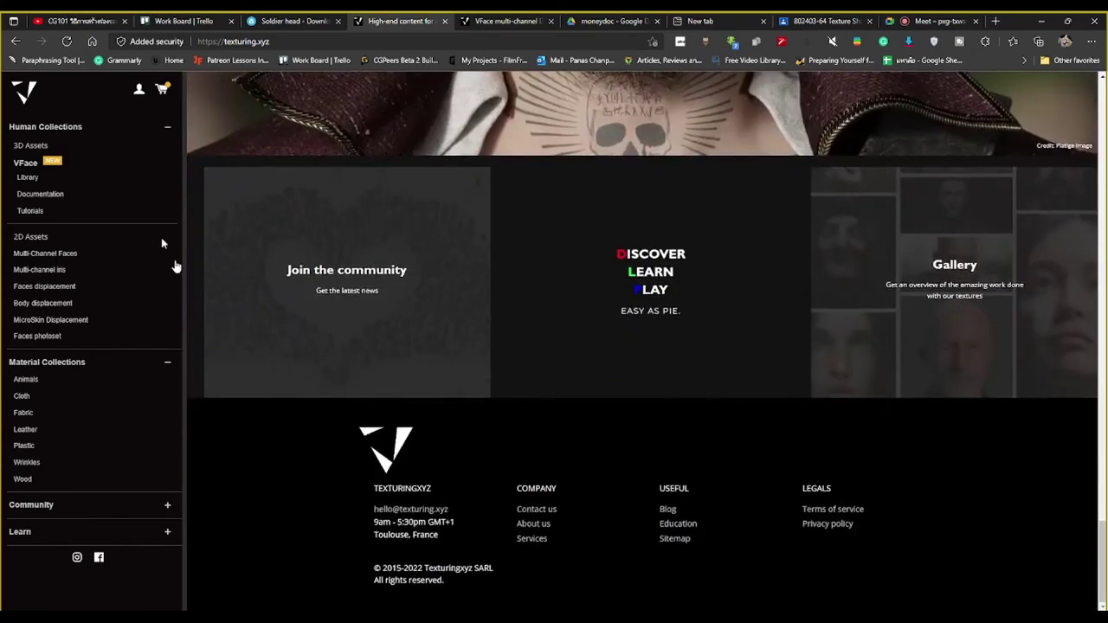
click(45, 531)
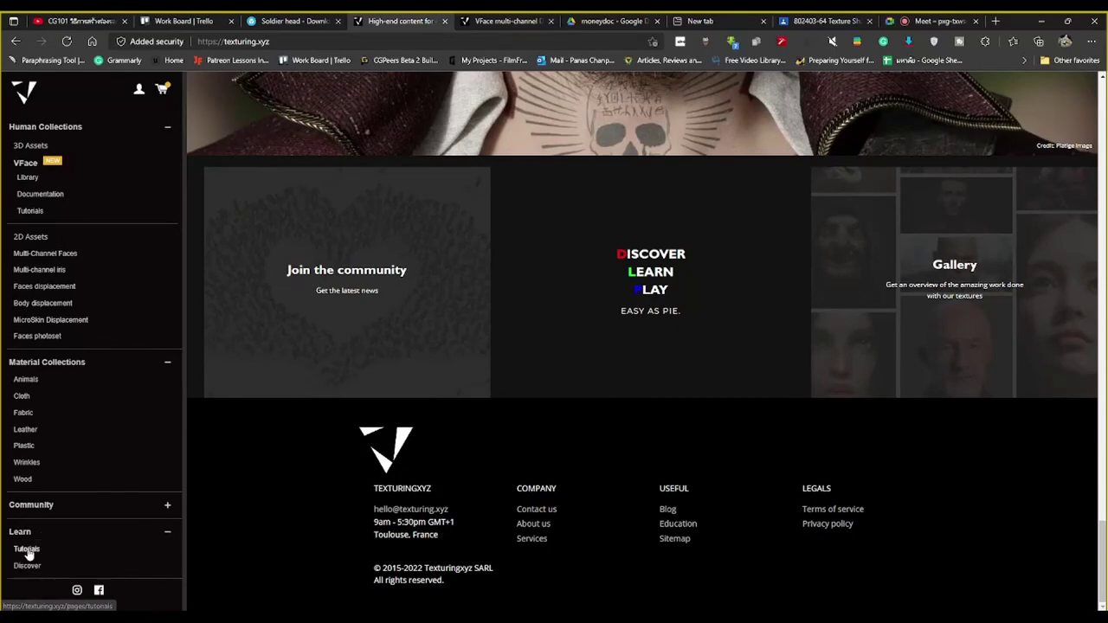
Open the TexturingXYZ tutorials listing from Learn > Tutorials and browse it
click(26, 550)
scroll(572, 255, down, 4)
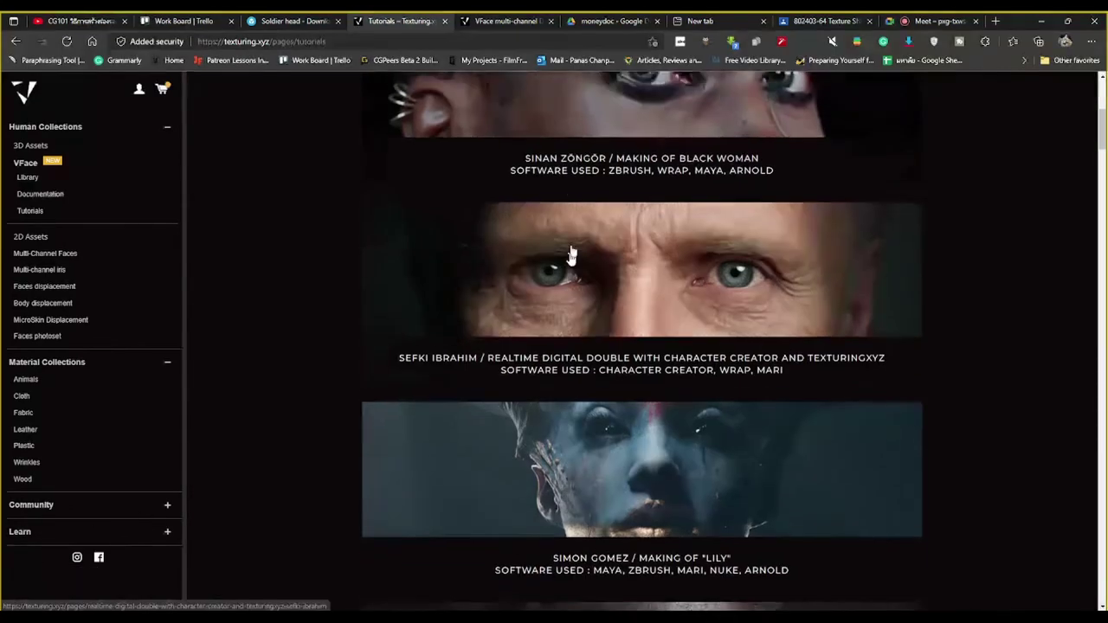
scroll(571, 256, down, 5)
scroll(502, 363, up, 1)
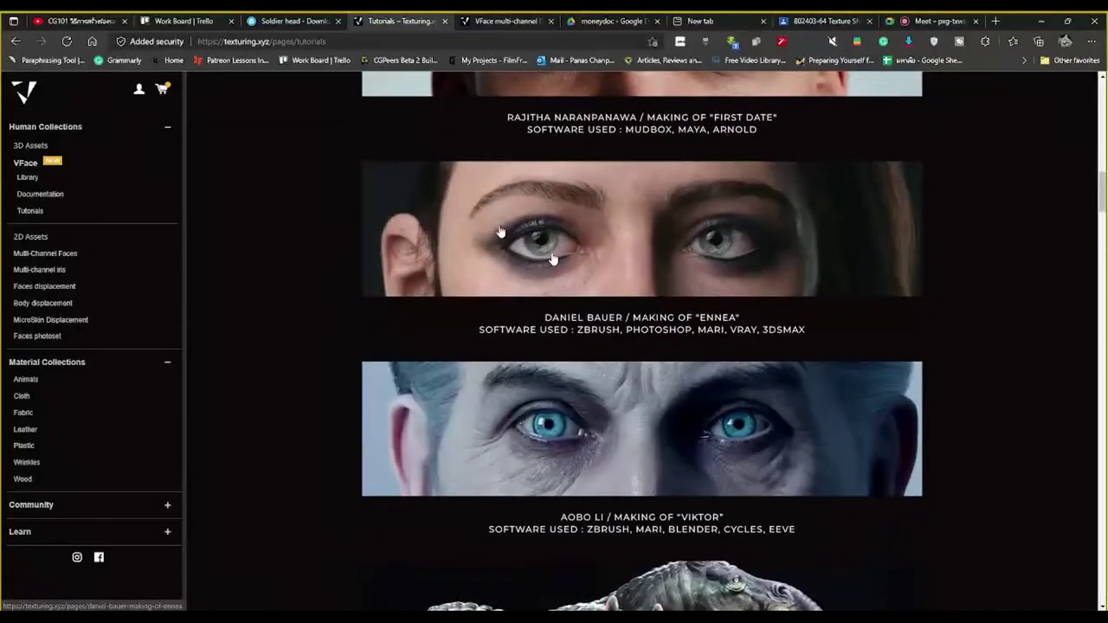
Open the Making of Ennea tutorial article and skim its opening
click(601, 230)
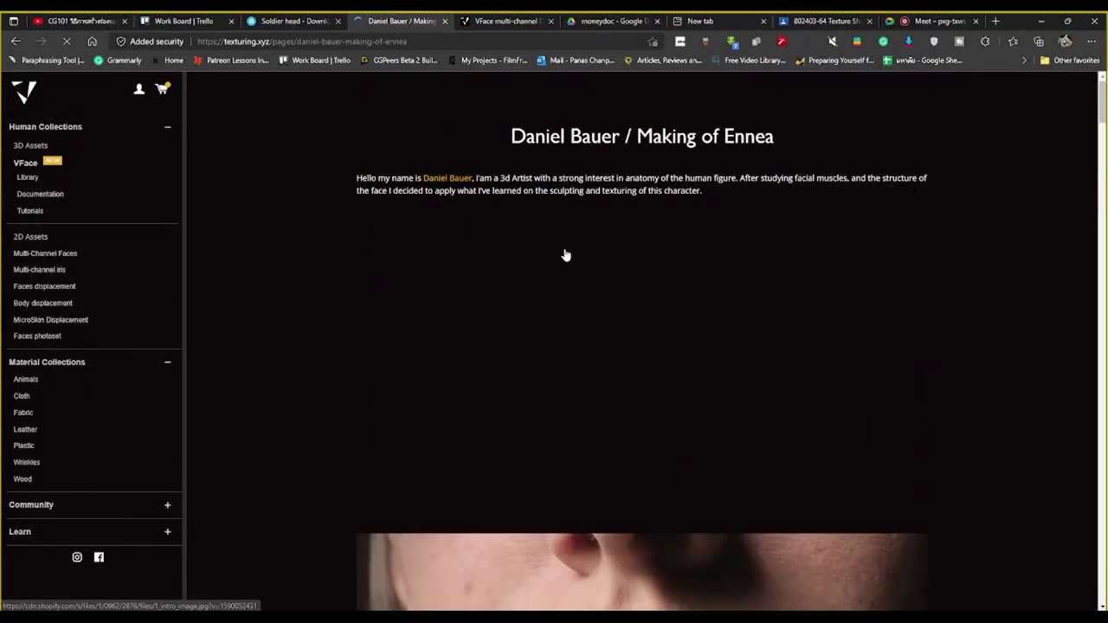
scroll(565, 256, down, 2)
scroll(567, 260, down, 4)
scroll(566, 262, up, 1)
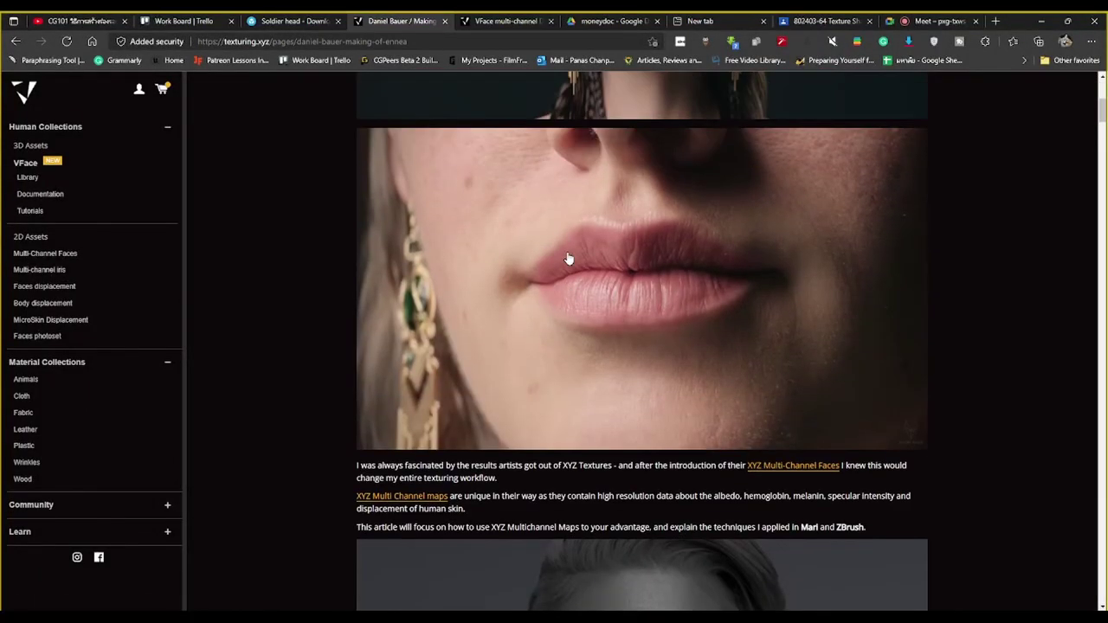
scroll(568, 258, up, 2)
scroll(568, 256, down, 7)
scroll(568, 253, down, 5)
scroll(568, 250, up, 5)
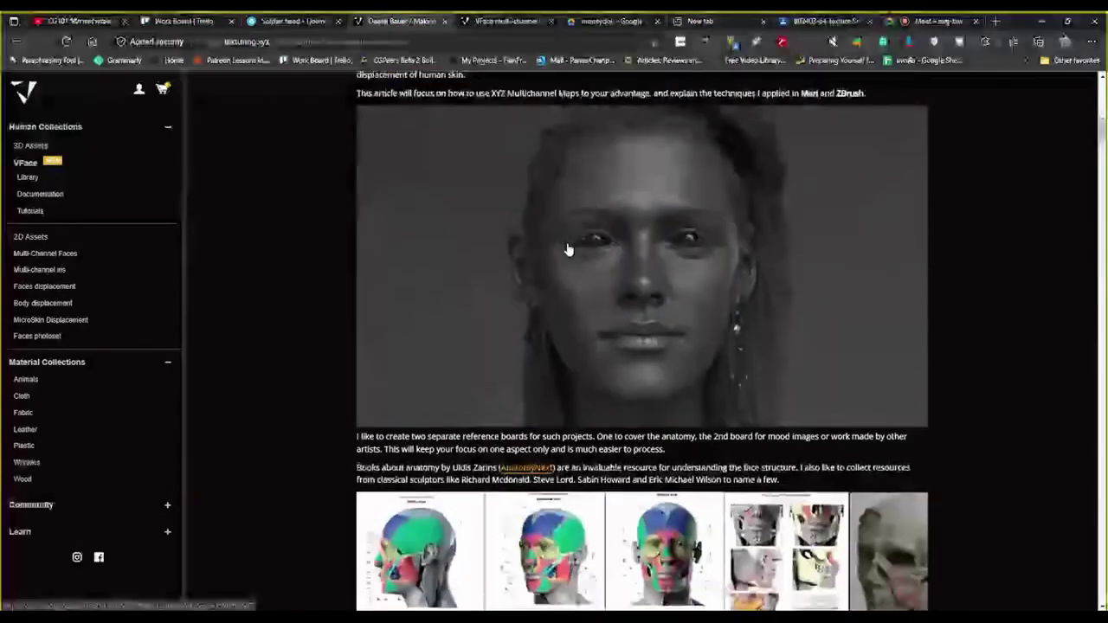
scroll(568, 250, down, 6)
scroll(972, 191, up, 1)
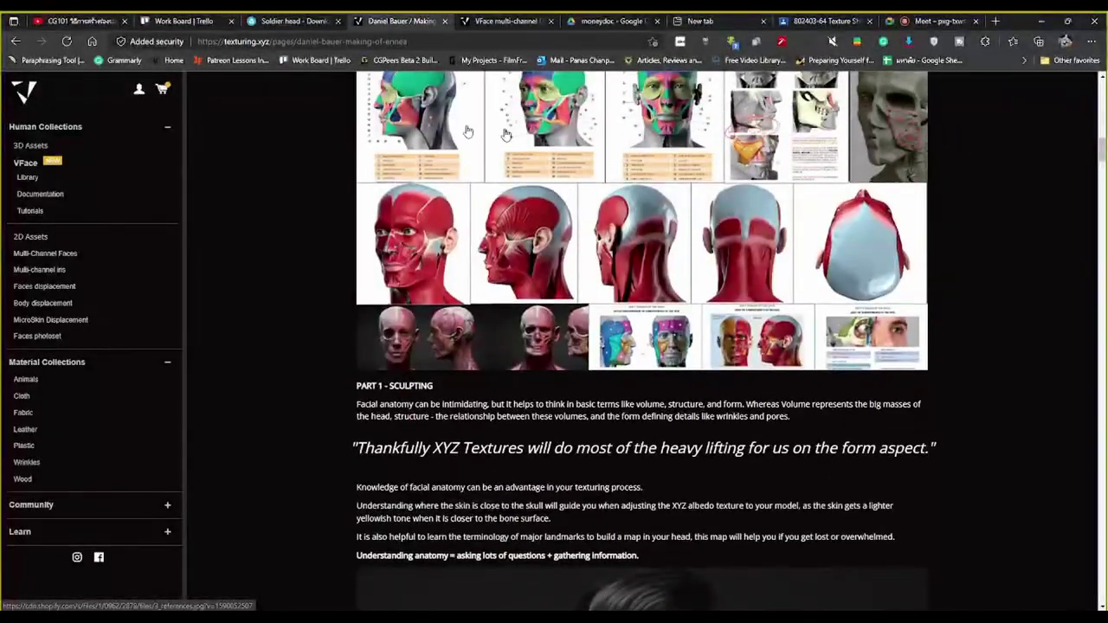
Scroll down the Ennea article to the Mari specular-map section with animated images
scroll(606, 376, down, 5)
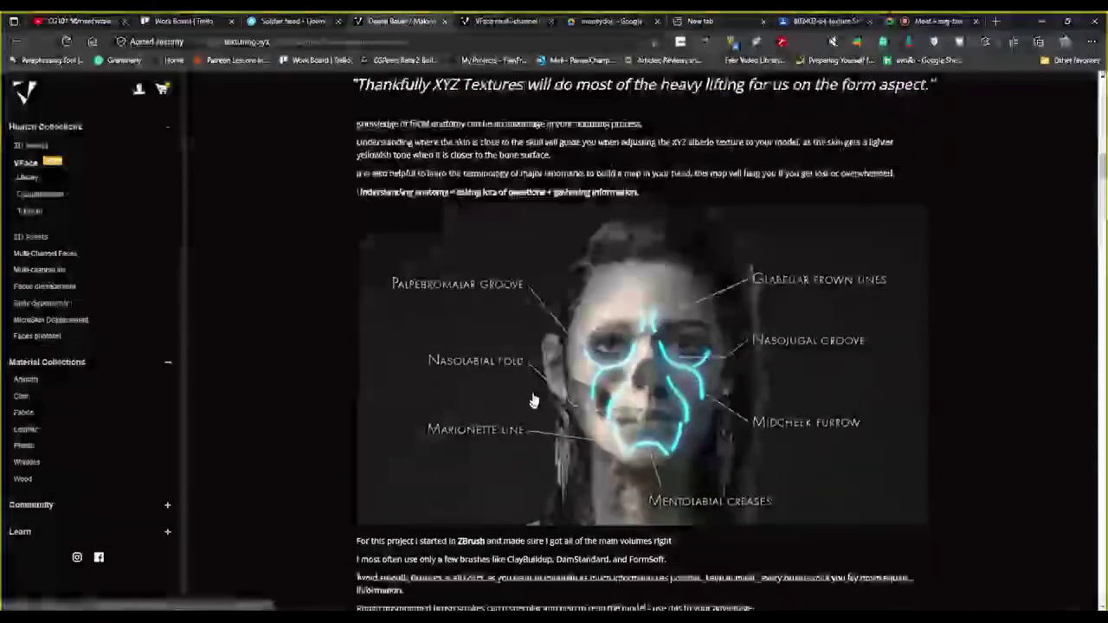
scroll(554, 369, down, 5)
scroll(545, 367, down, 3)
scroll(546, 368, down, 3)
scroll(546, 367, down, 5)
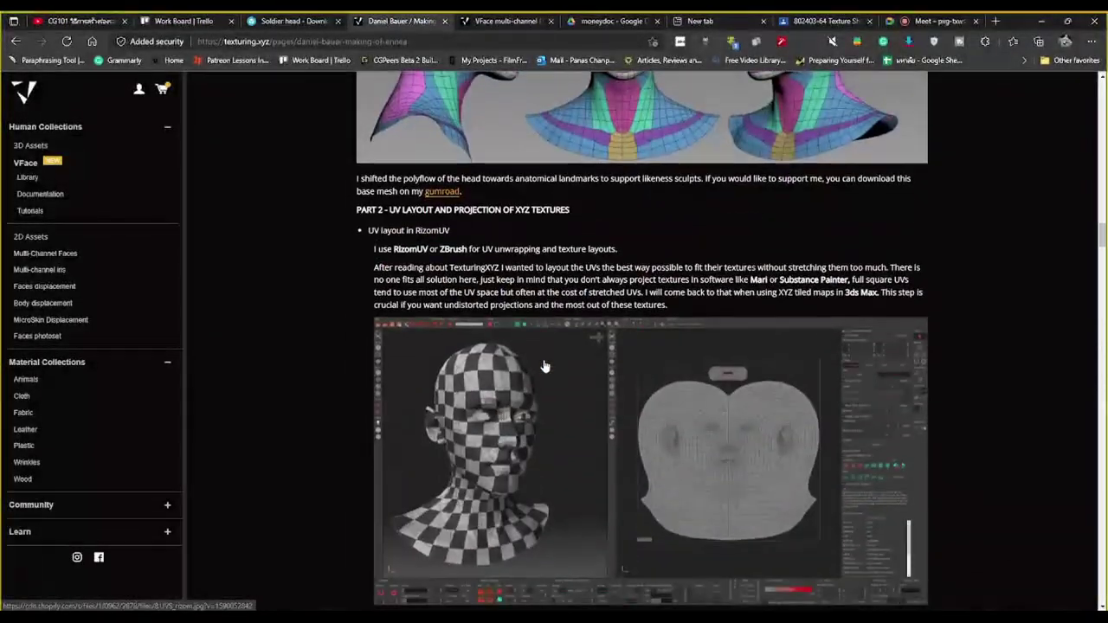
scroll(545, 367, down, 5)
scroll(545, 367, down, 5)
scroll(545, 366, down, 5)
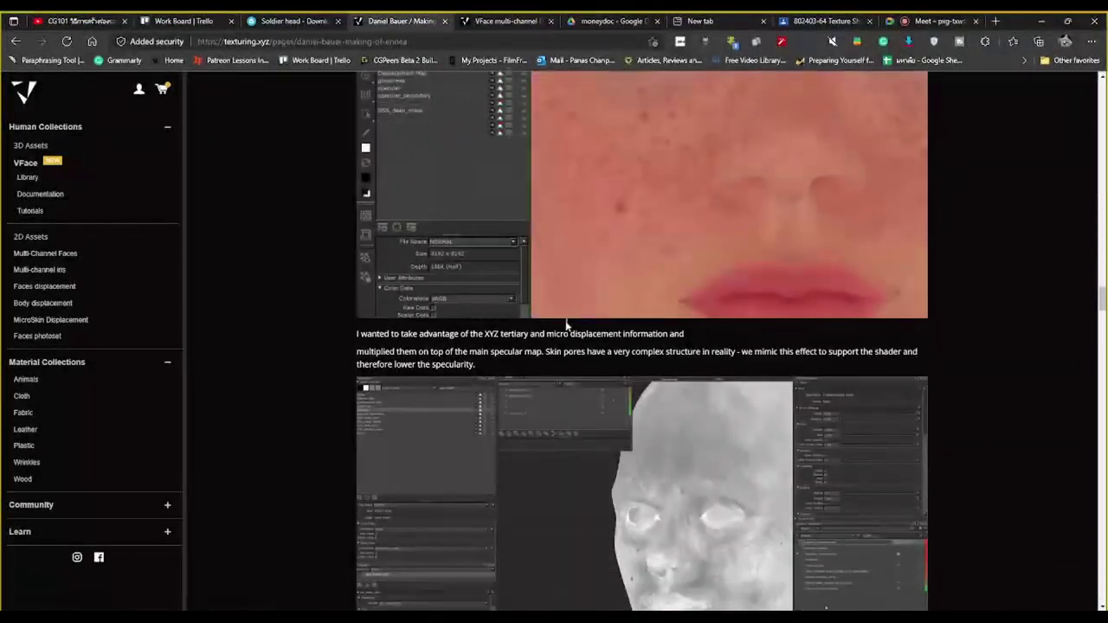
scroll(566, 324, up, 3)
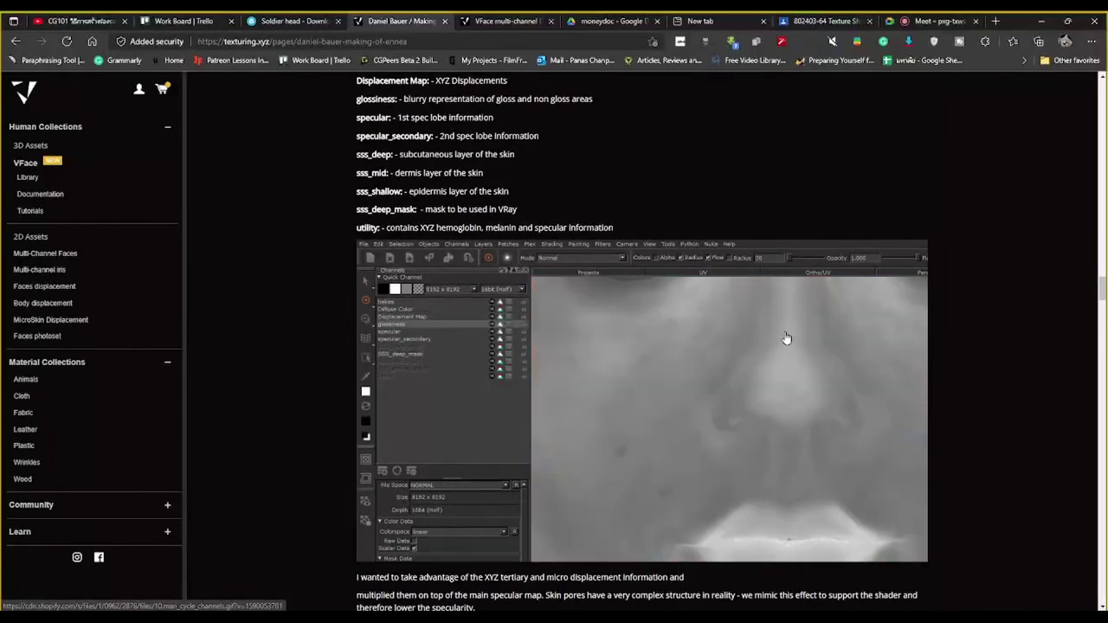
scroll(735, 370, down, 3)
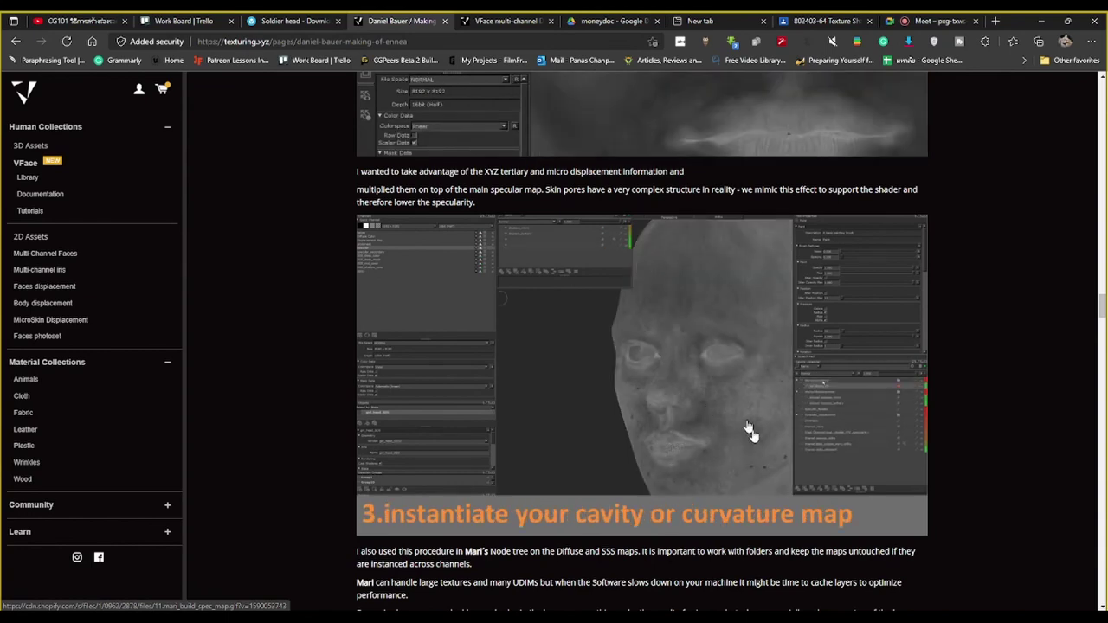
Scroll the Ennea article past the Mari layer caching and ZBrush displacement images
scroll(801, 472, down, 4)
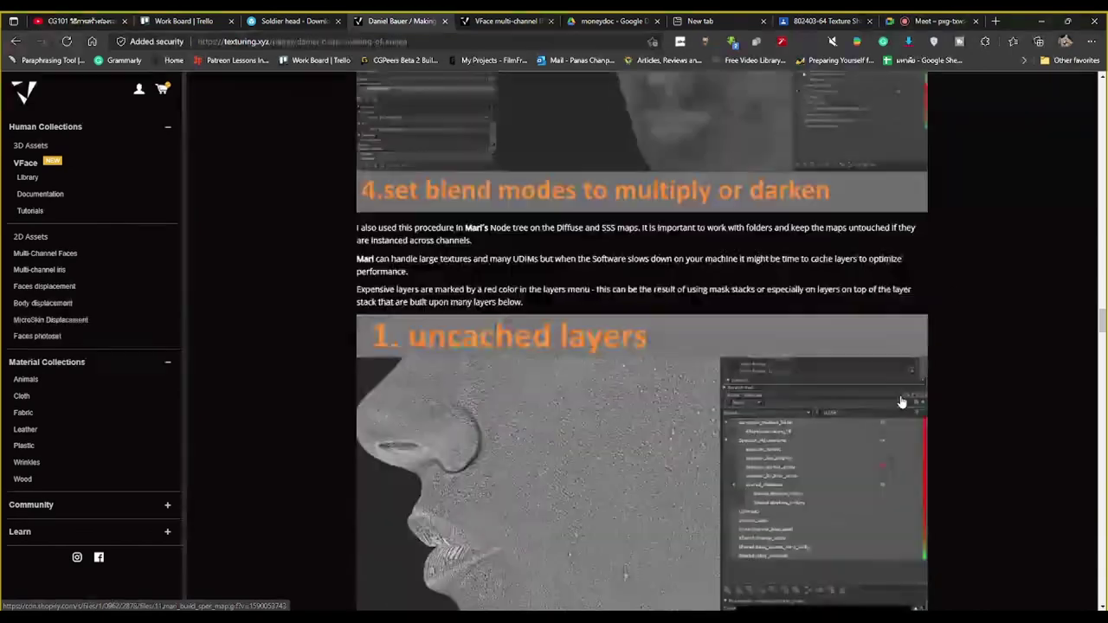
scroll(801, 472, down, 4)
scroll(801, 433, up, 2)
scroll(801, 367, up, 1)
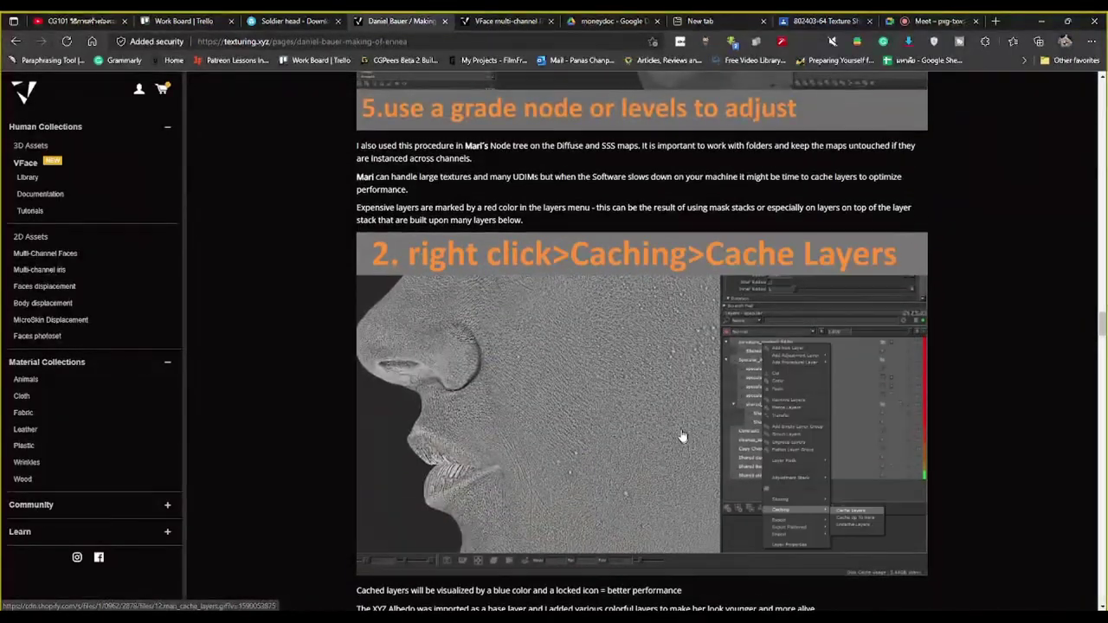
scroll(644, 286, down, 1)
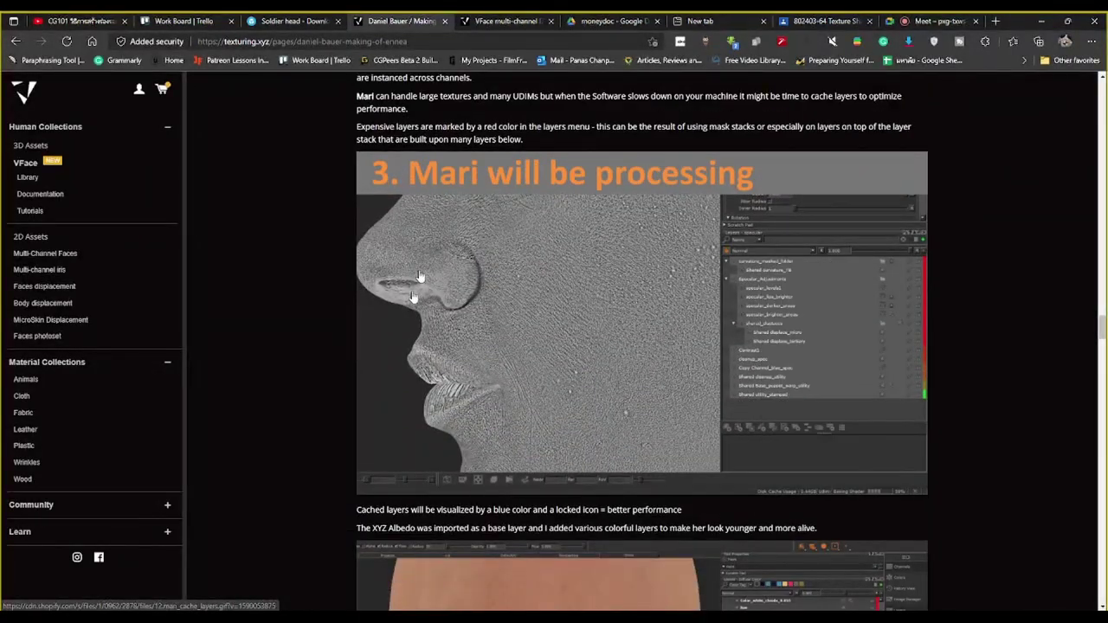
scroll(658, 437, down, 5)
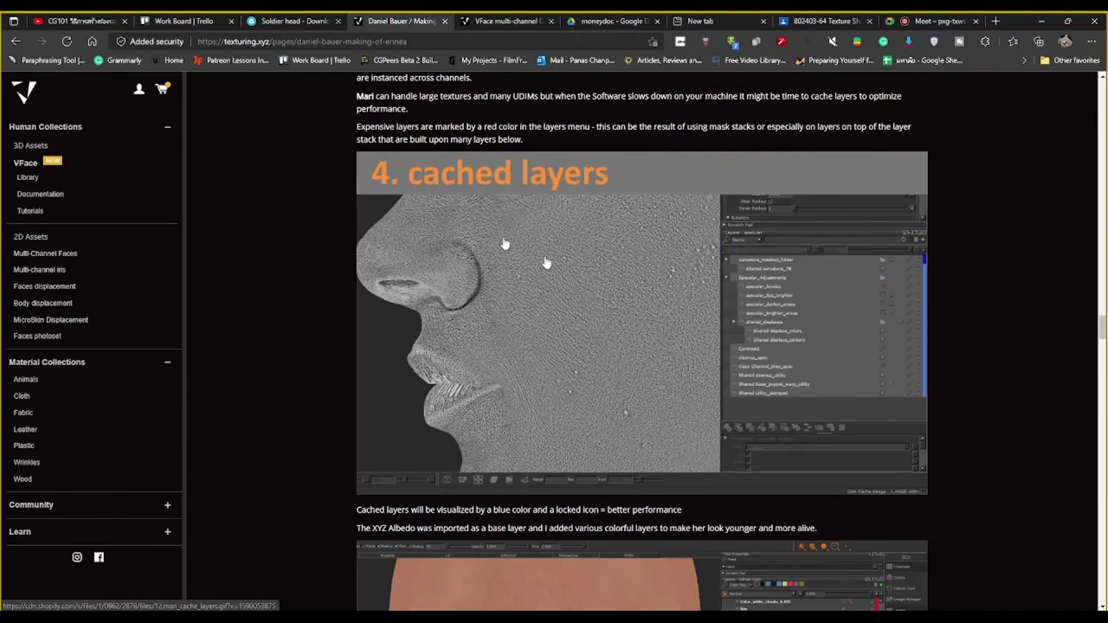
scroll(563, 277, up, 1)
scroll(543, 234, down, 4)
scroll(543, 234, down, 5)
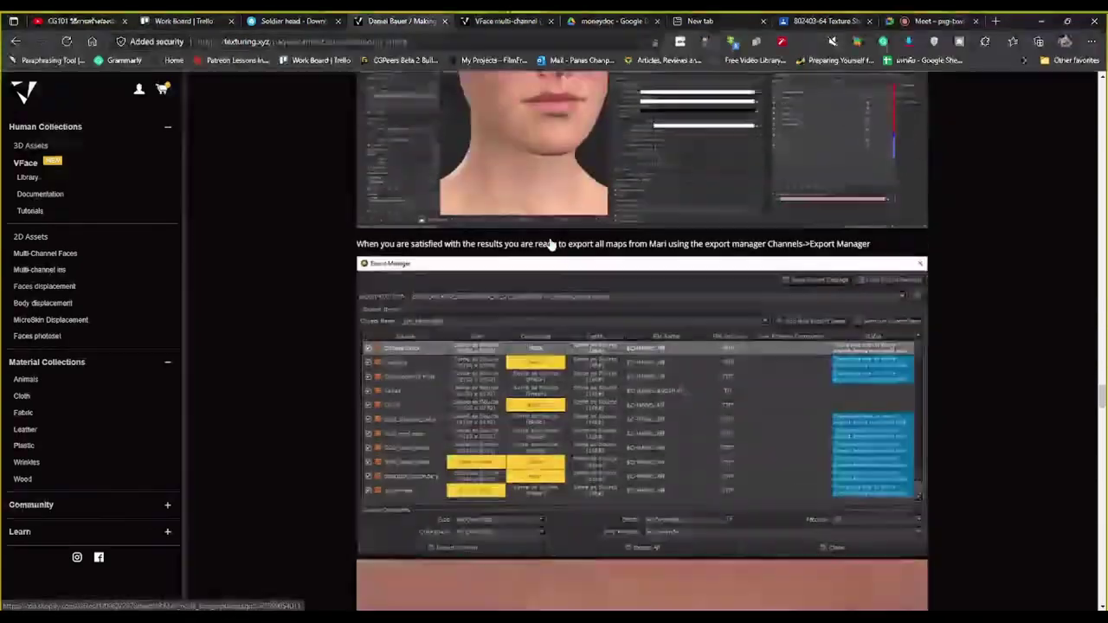
scroll(545, 241, down, 3)
scroll(549, 248, down, 5)
scroll(554, 252, up, 3)
scroll(555, 252, down, 5)
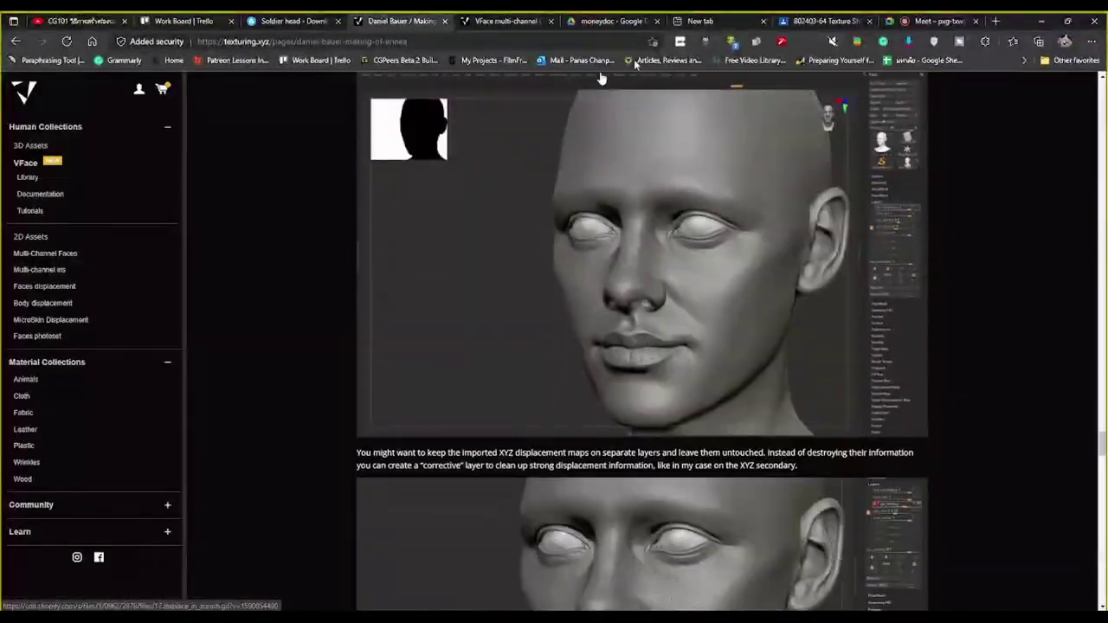
scroll(606, 253, down, 1)
scroll(641, 254, down, 4)
scroll(654, 255, up, 3)
scroll(654, 254, up, 2)
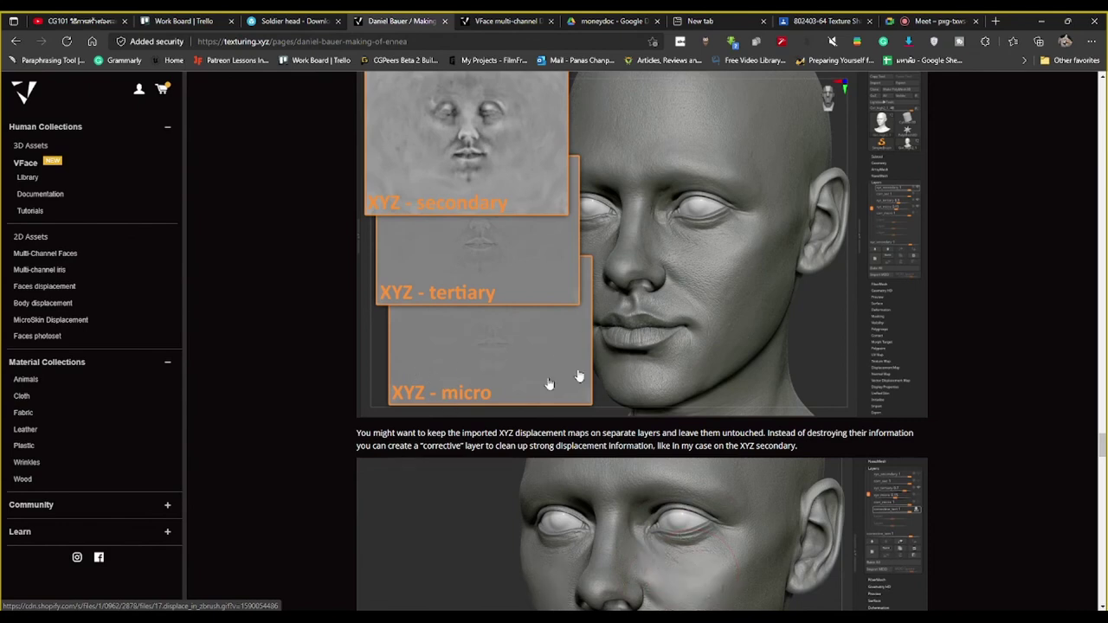
Continue past the microskin images to the glossiness-map notes and lights-and-studio section
scroll(753, 260, down, 1)
scroll(779, 269, down, 2)
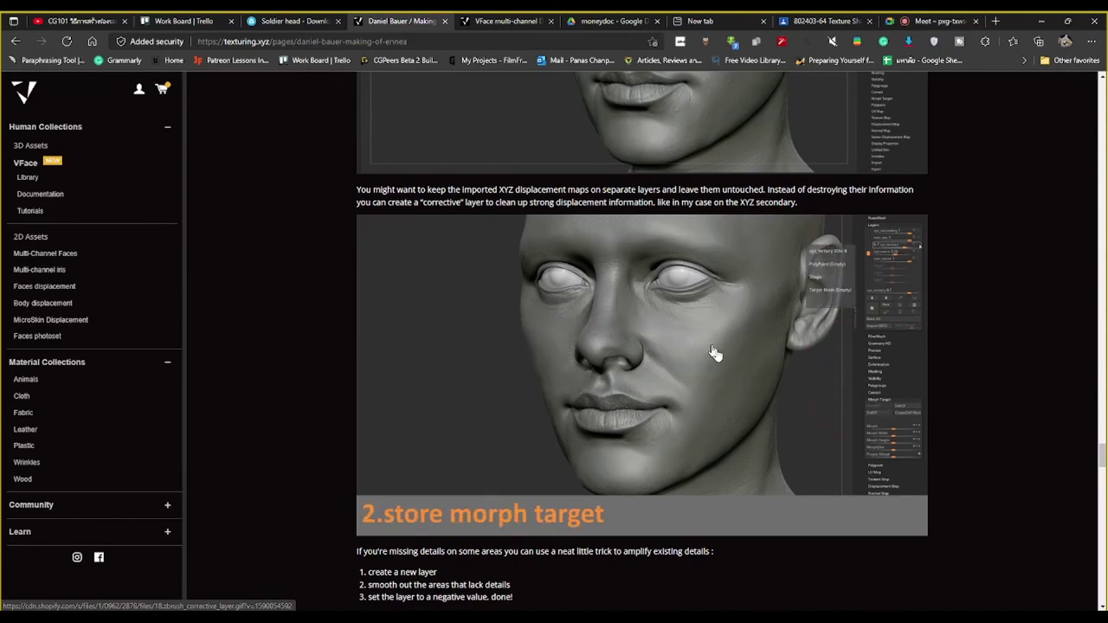
scroll(559, 360, down, 1)
scroll(606, 355, down, 4)
scroll(653, 349, down, 5)
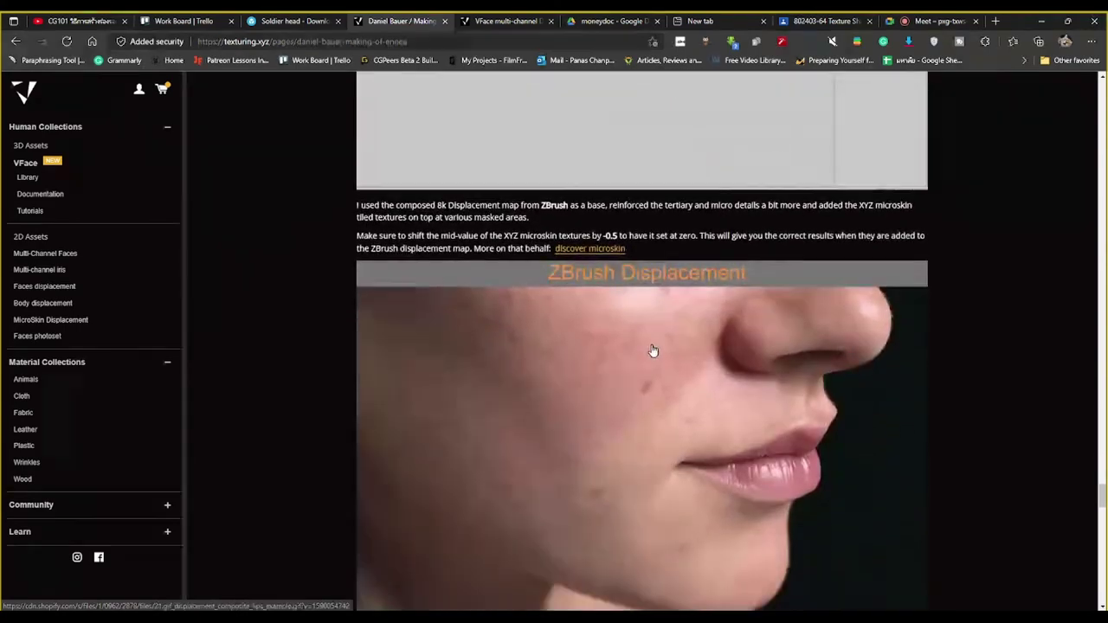
scroll(655, 344, down, 7)
scroll(655, 344, up, 5)
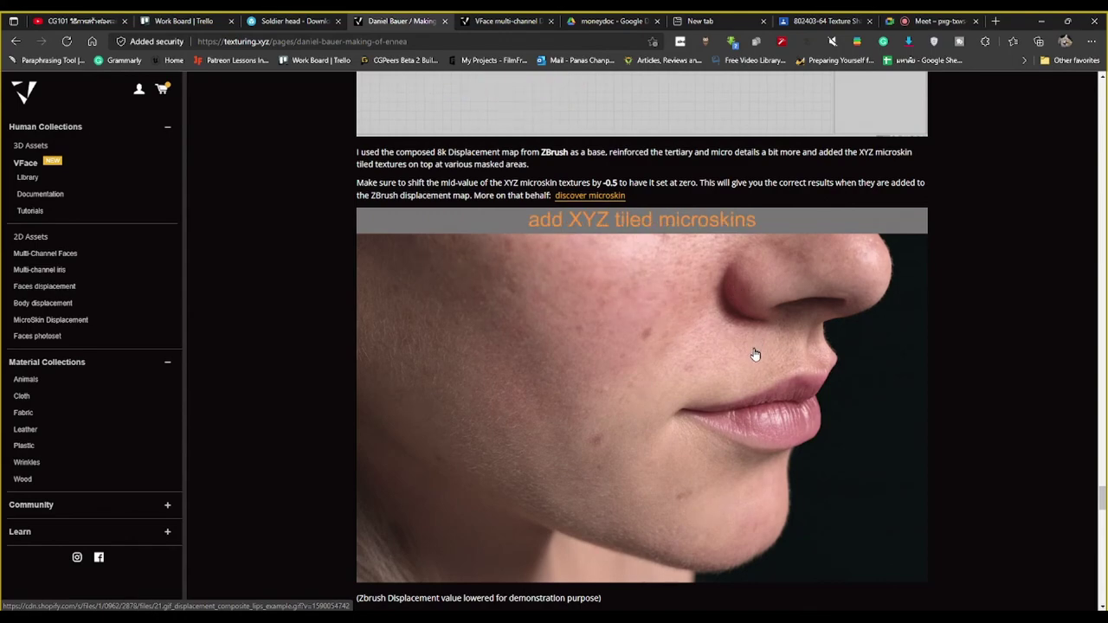
scroll(960, 440, down, 4)
scroll(984, 442, down, 6)
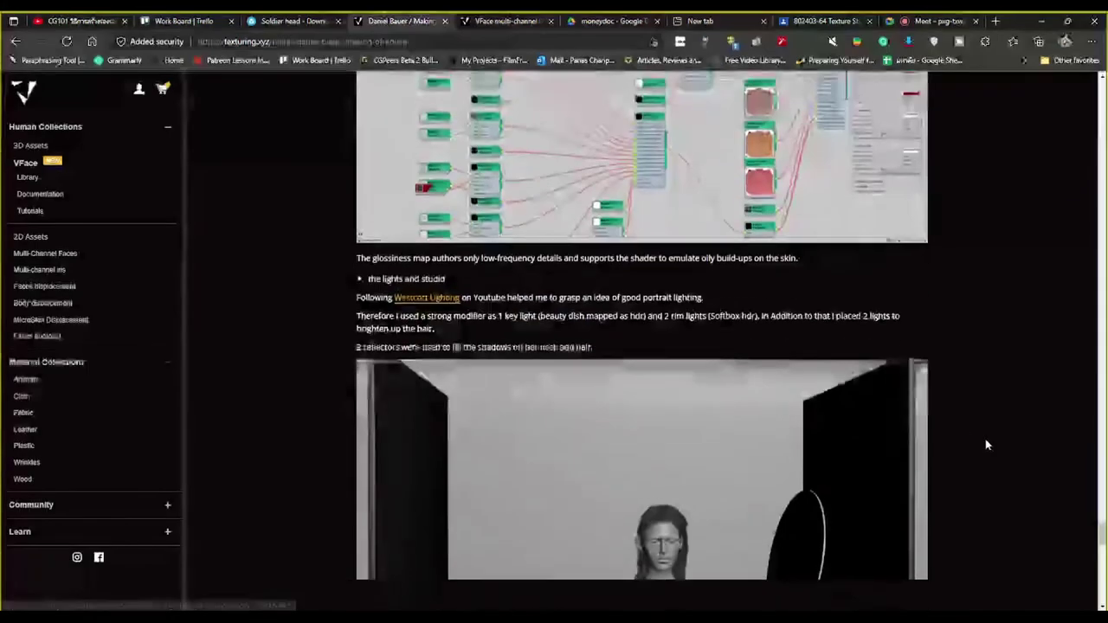